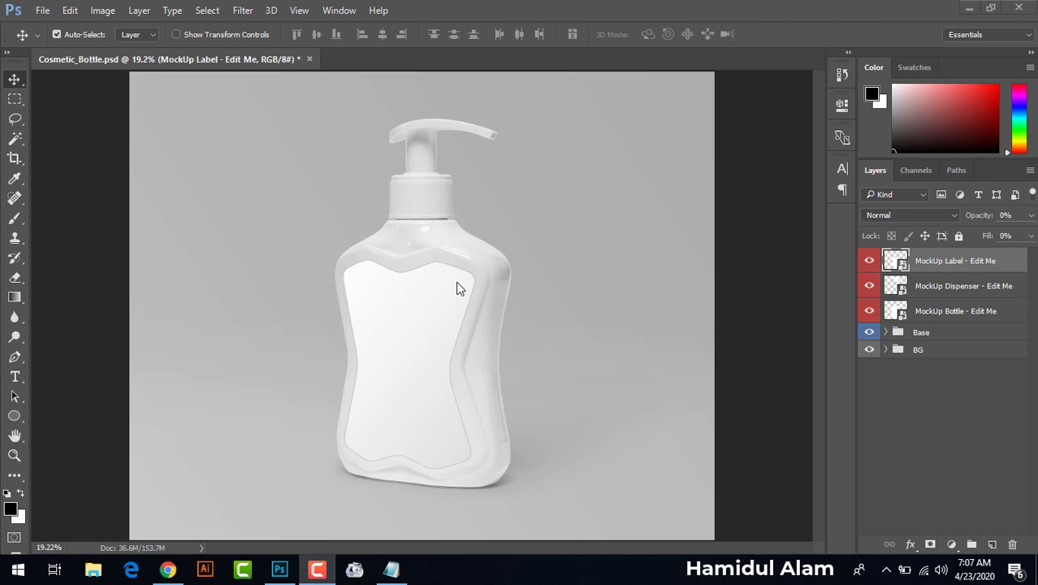
- Search Google in Chrome for 'hand sanitizer mockup'
click(167, 570)
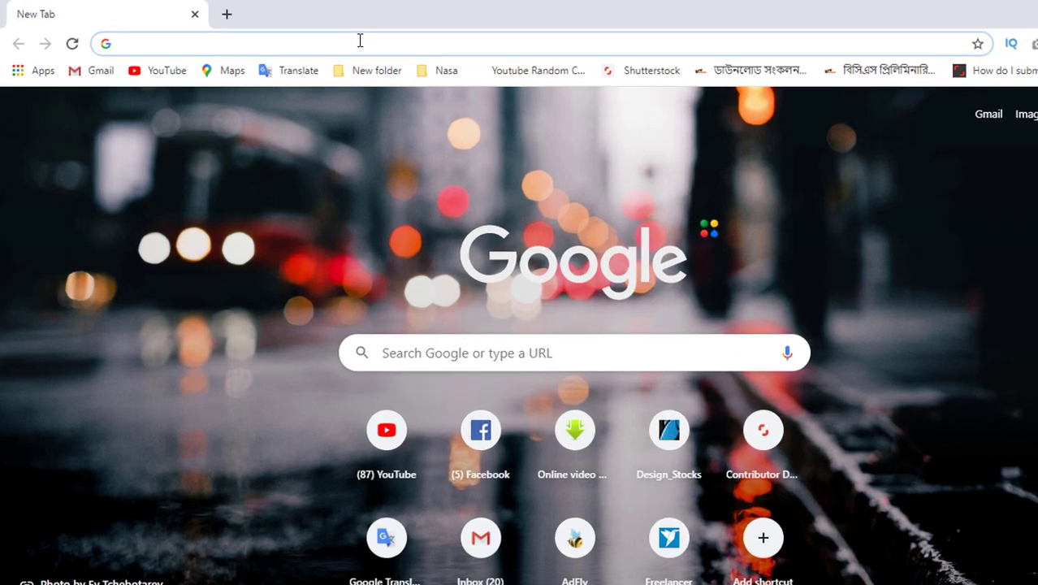
text(hand)
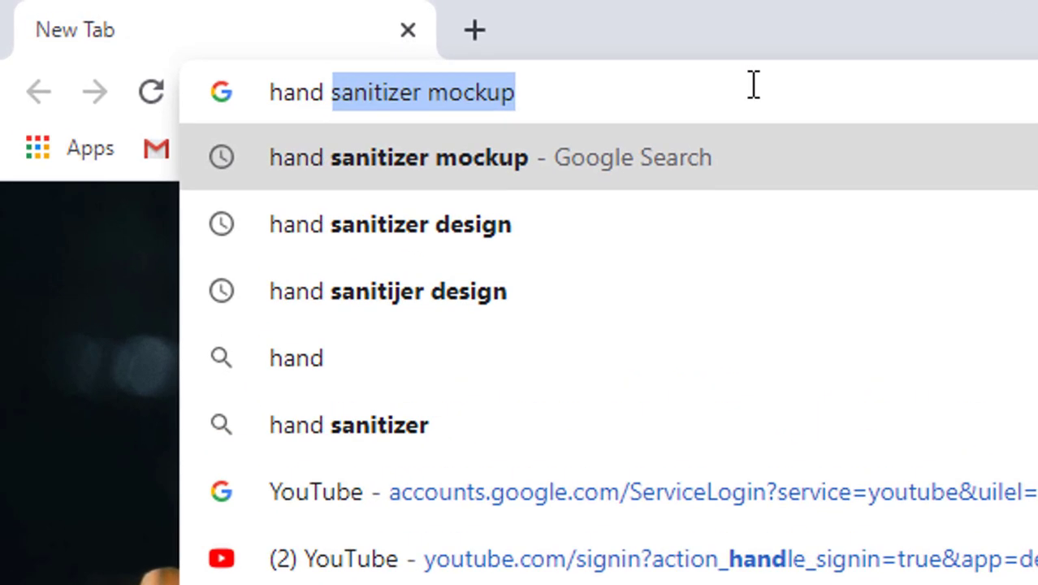
key(Return)
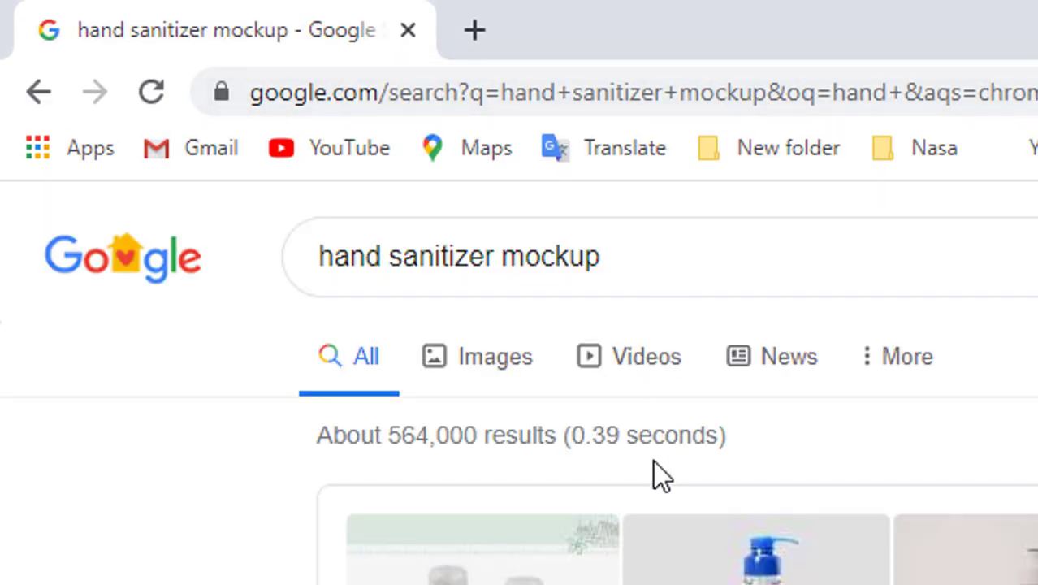
scroll(656, 488, down, 3)
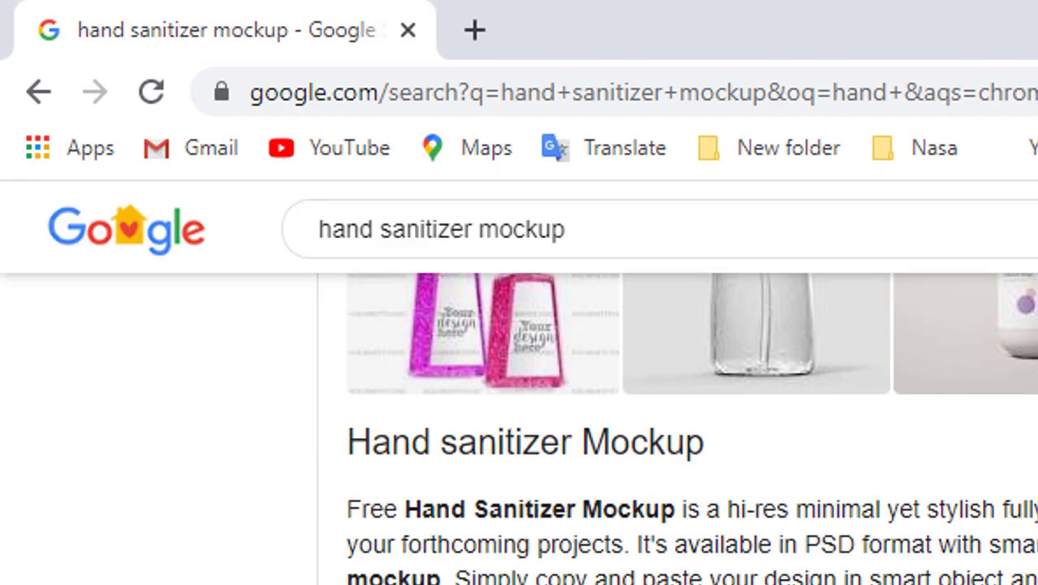
scroll(549, 359, up, 5)
- Browse the Google Images results for hand sanitizer mockups
click(299, 211)
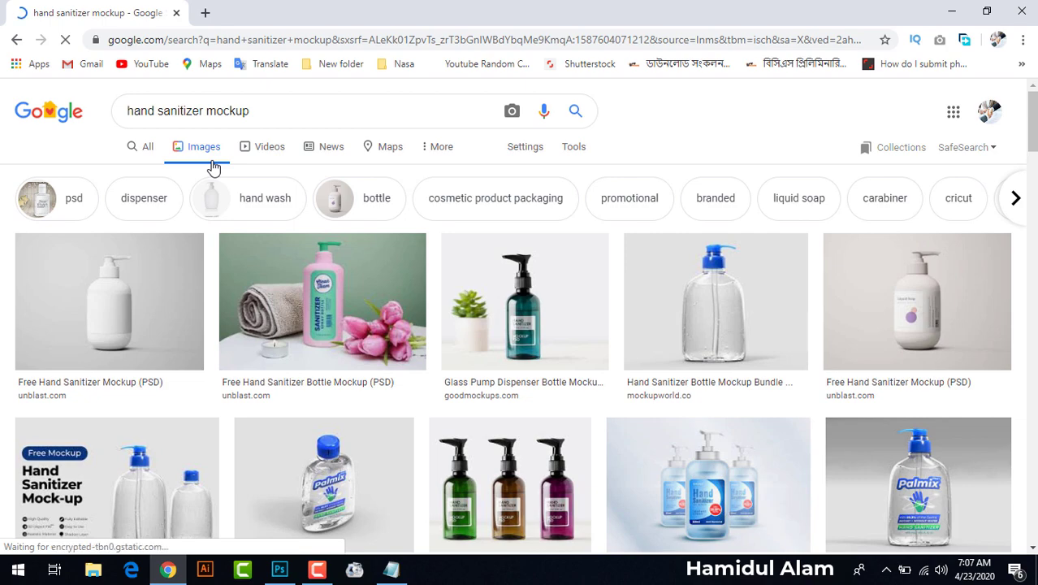
scroll(213, 167, down, 2)
scroll(213, 167, down, 3)
scroll(213, 167, down, 2)
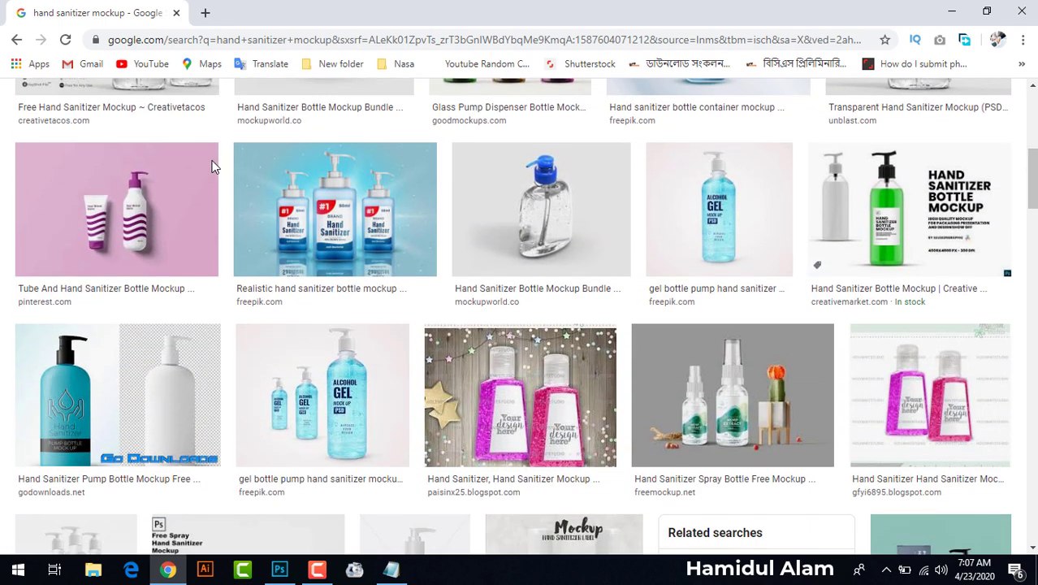
scroll(212, 166, down, 1)
scroll(213, 166, down, 3)
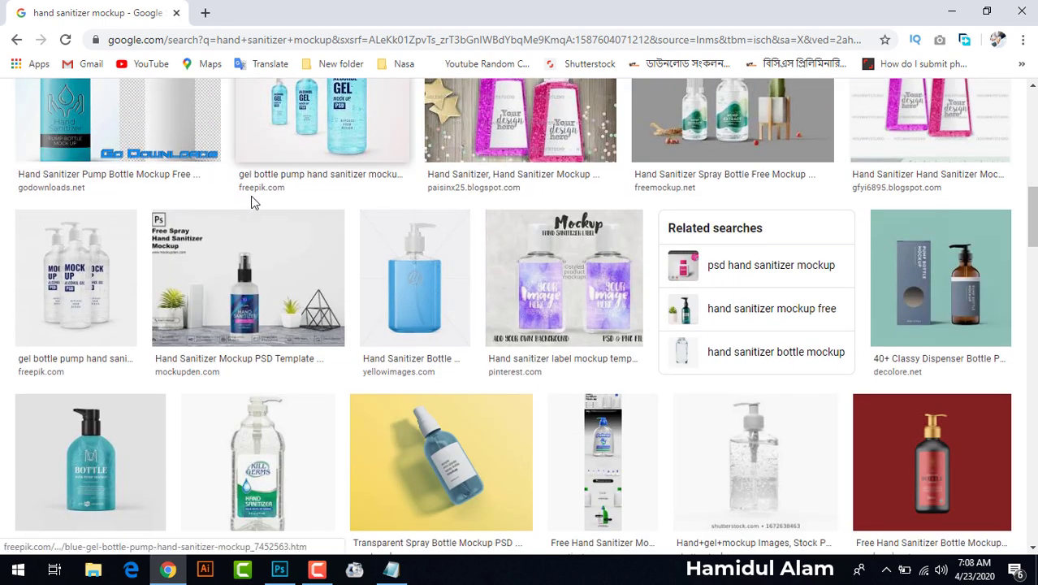
scroll(254, 203, up, 1)
scroll(255, 204, up, 3)
scroll(256, 206, up, 3)
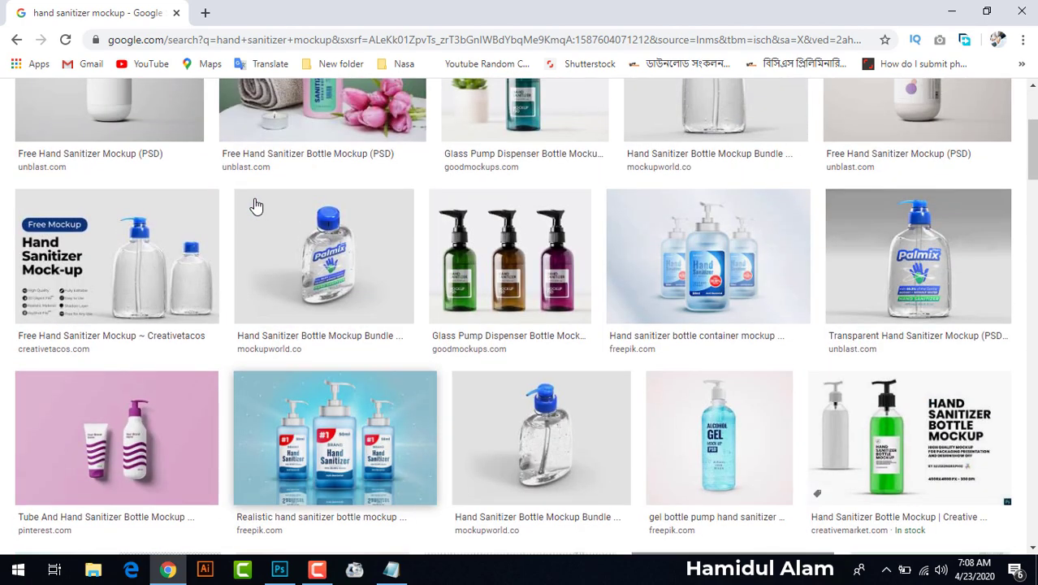
scroll(256, 207, up, 3)
- Preview the plain white Unblast 'Free Hand Sanitizer Mockup (PSD)' image result
click(93, 215)
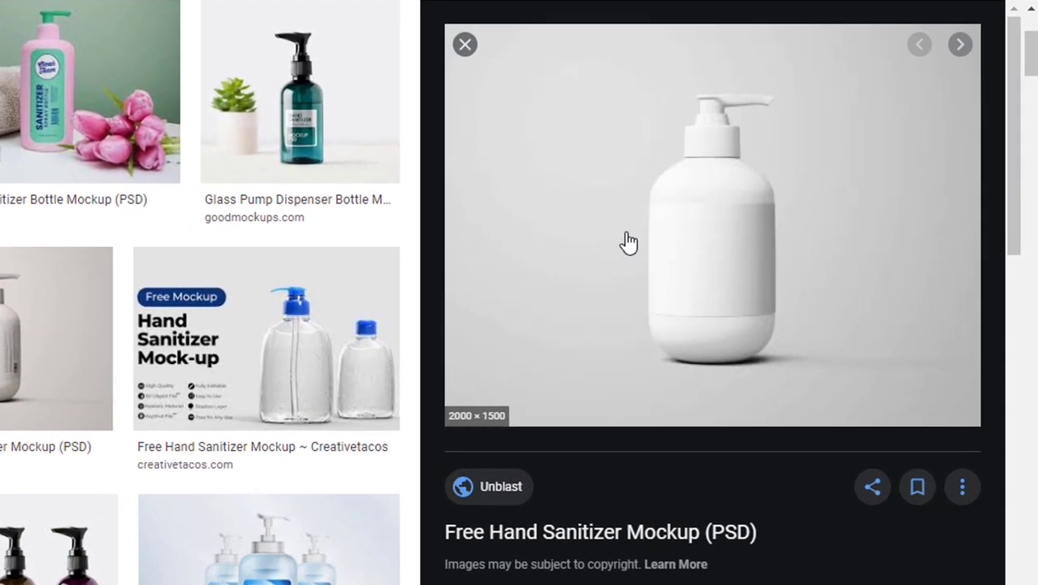
scroll(626, 236, down, 2)
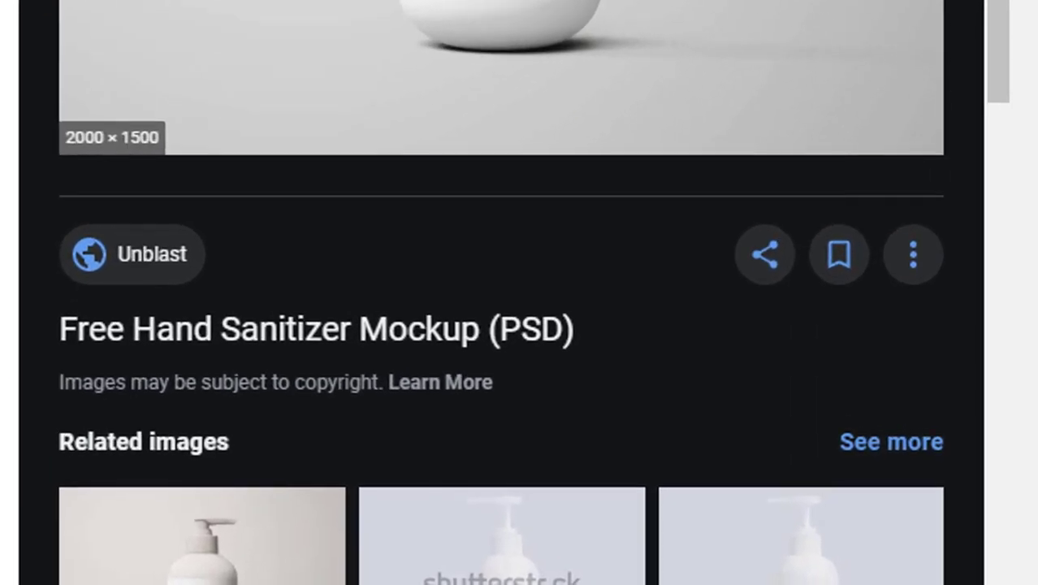
scroll(577, 56, up, 2)
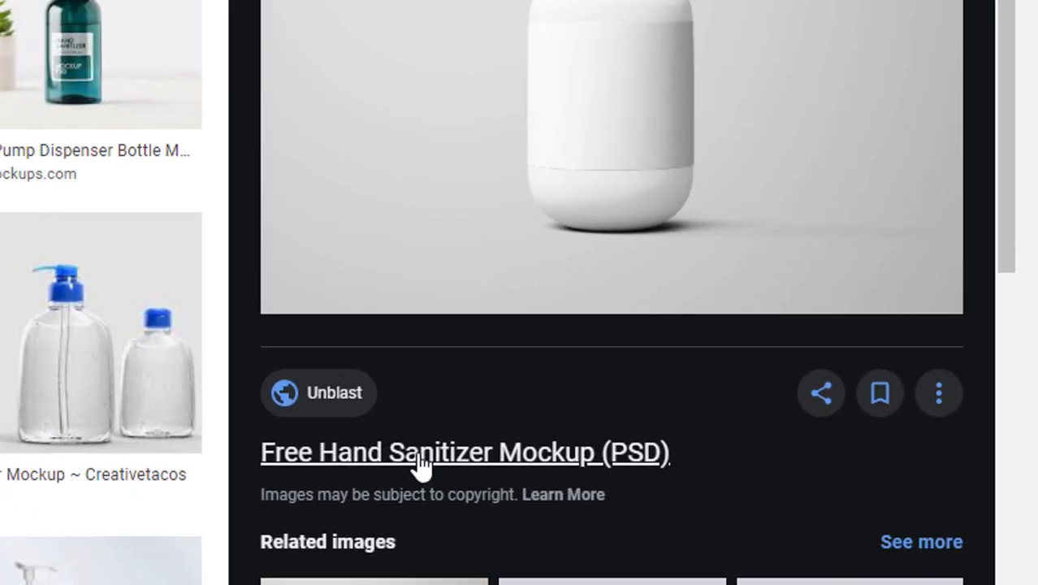
- Visit the mockup's Unblast page and scroll through its bottle previews and download
click(244, 487)
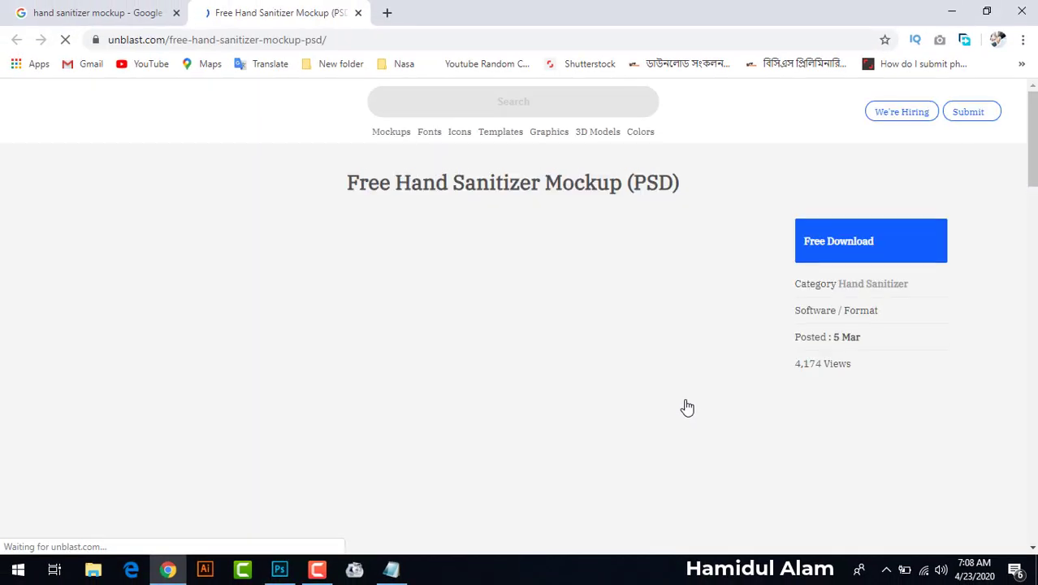
scroll(515, 224, down, 2)
scroll(515, 223, up, 1)
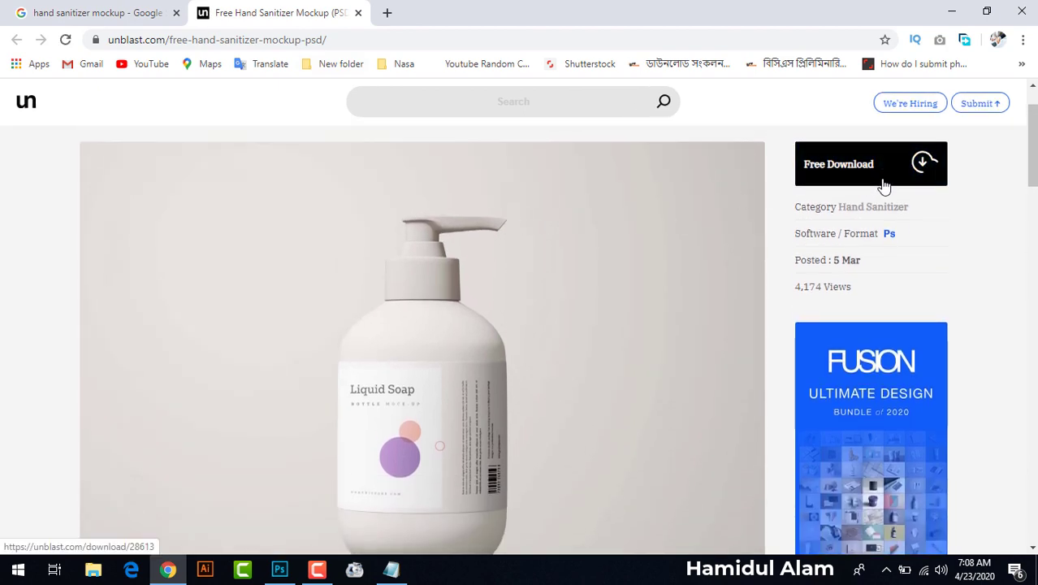
scroll(881, 185, down, 2)
scroll(549, 261, down, 1)
scroll(546, 262, down, 5)
scroll(546, 260, down, 2)
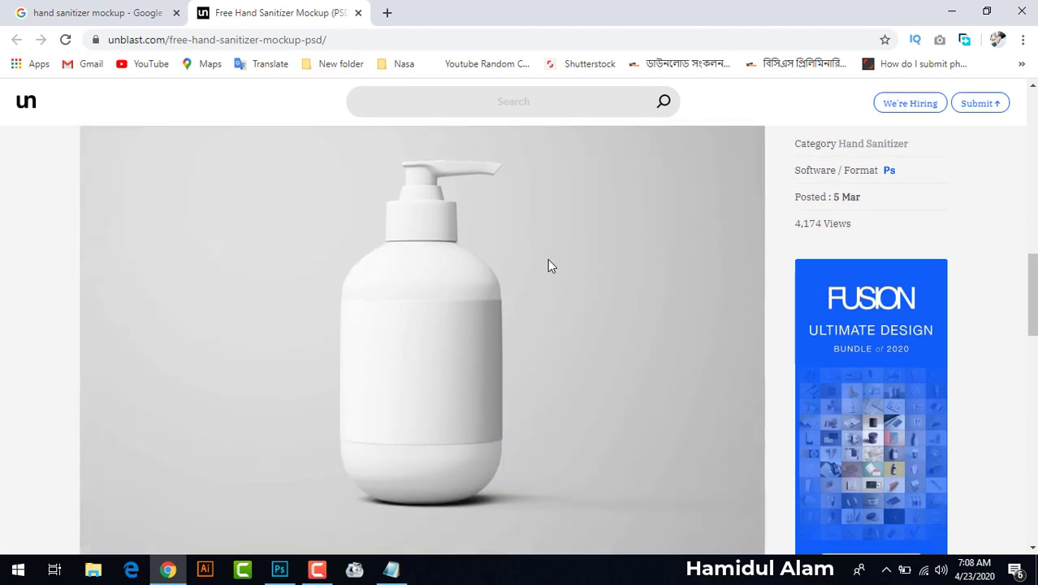
scroll(547, 259, down, 5)
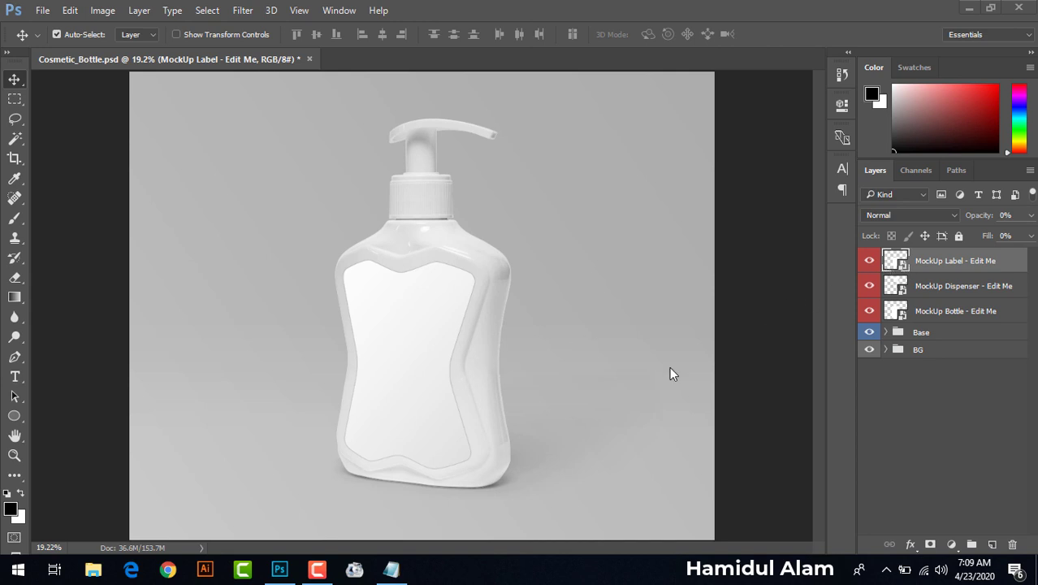
- Open the MockUp Label - Edit Me smart object as MockUp Label.psb, then return to Cosmetic_Bottle.psd
double_click(899, 262)
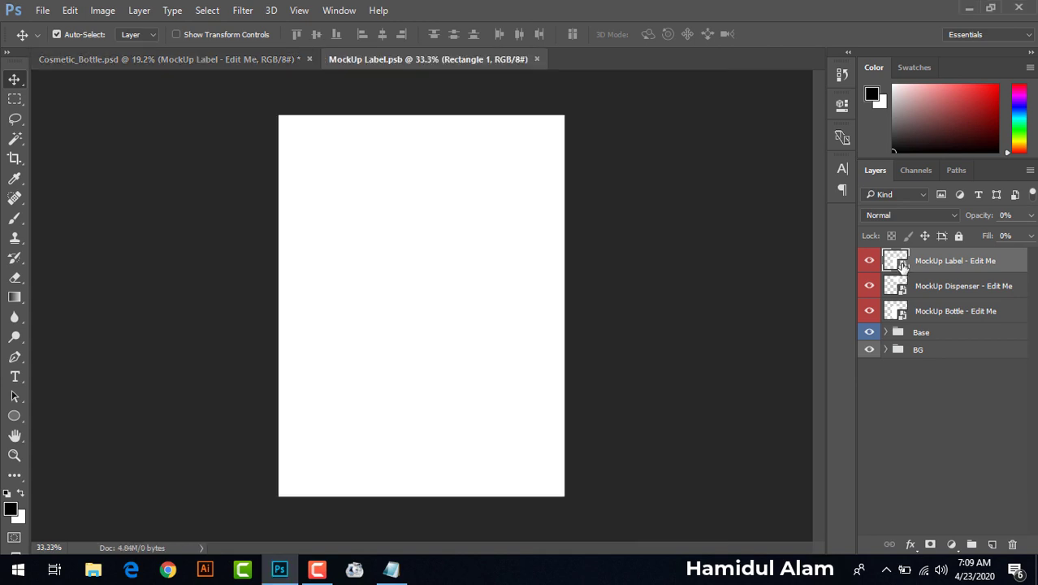
click(42, 9)
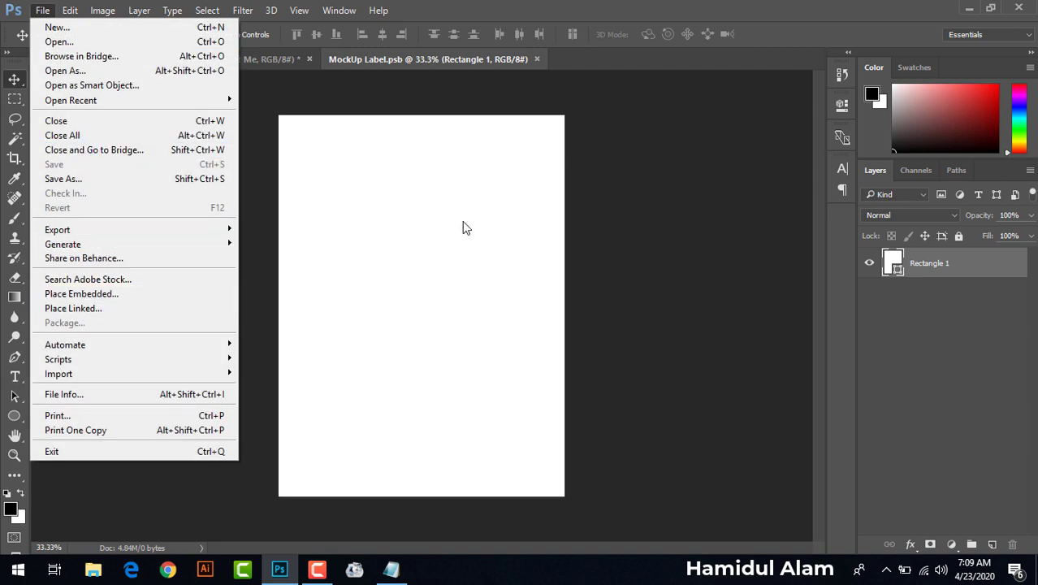
click(428, 291)
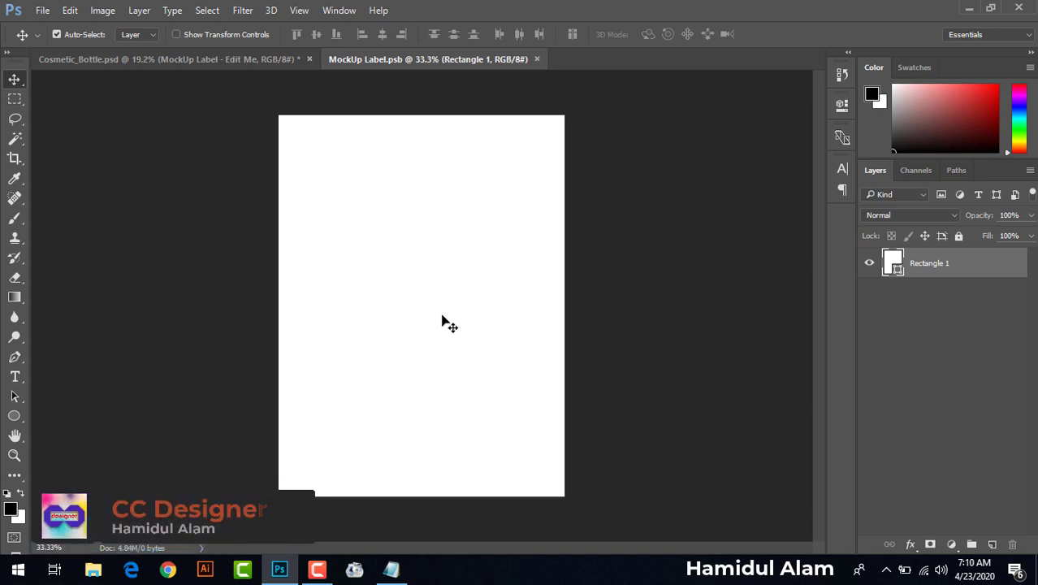
click(257, 58)
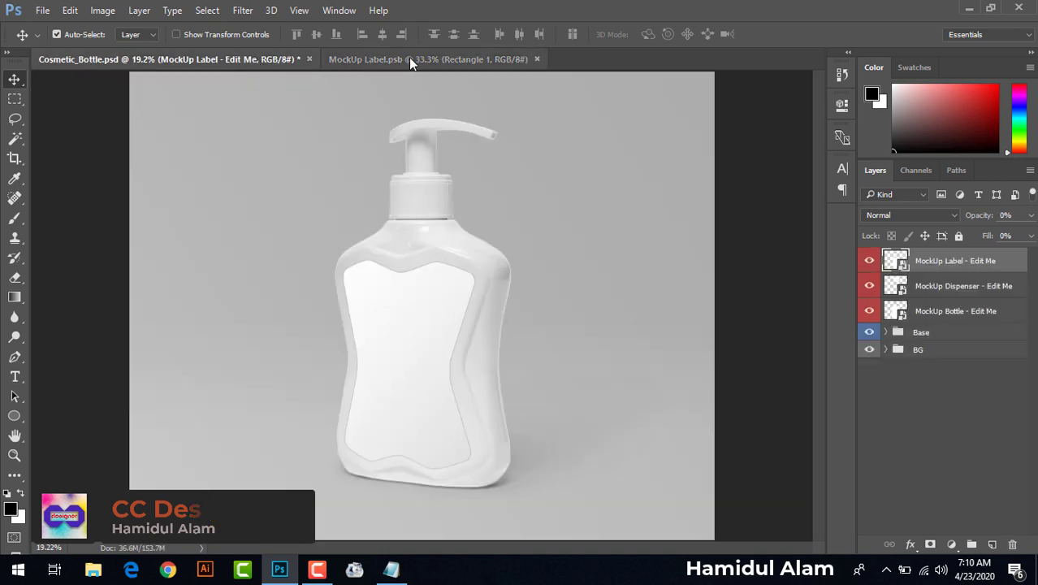
click(408, 58)
click(238, 59)
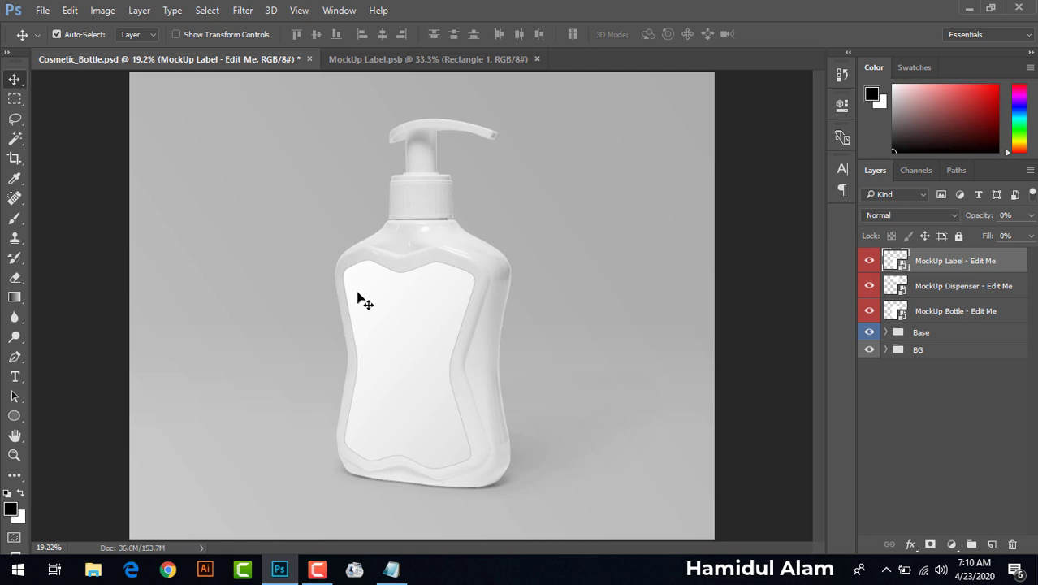
- Fill the label's background rectangle in MockUp Label.psb with orange
click(418, 59)
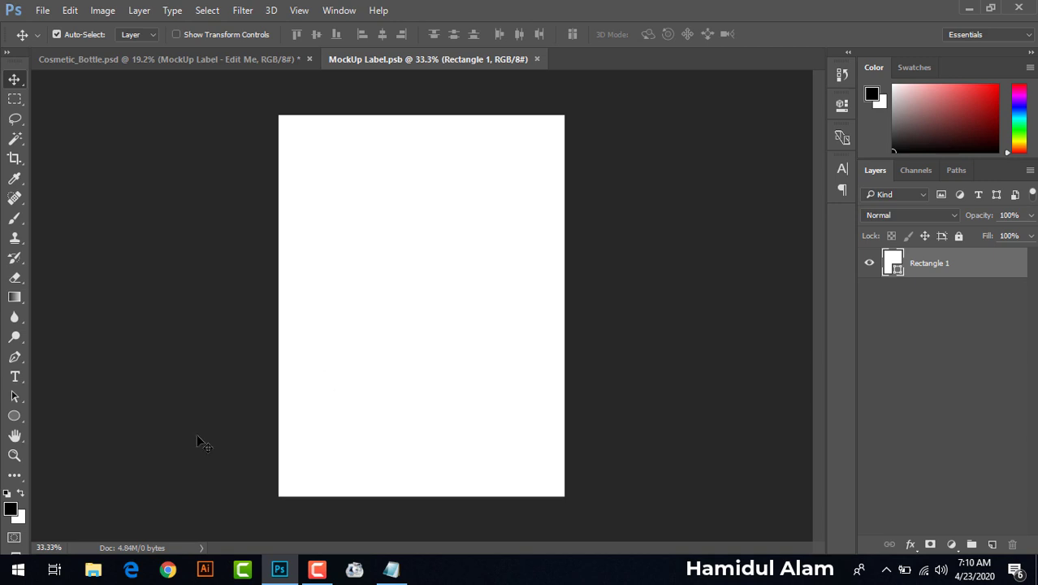
click(16, 416)
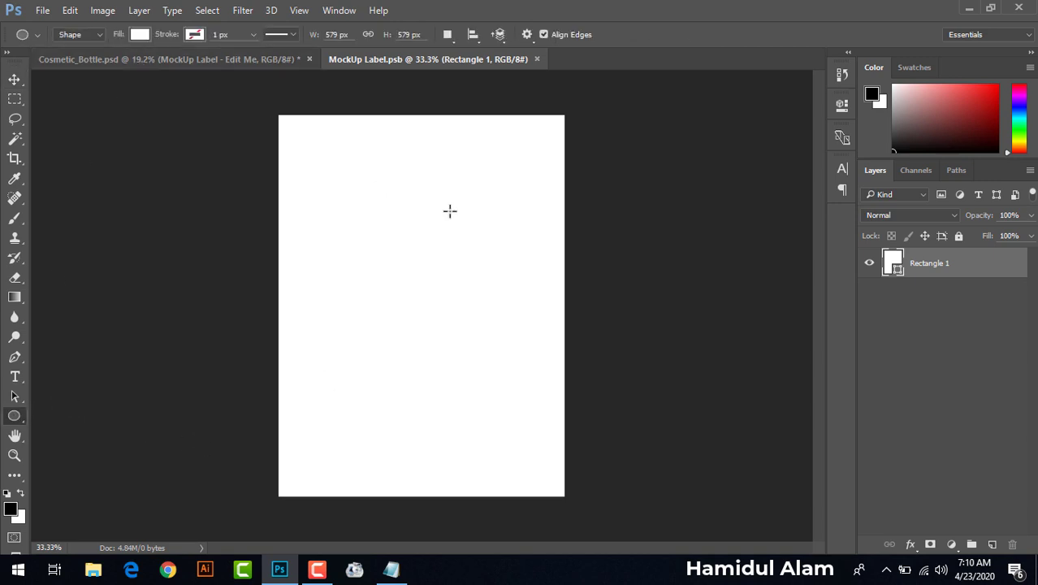
click(139, 34)
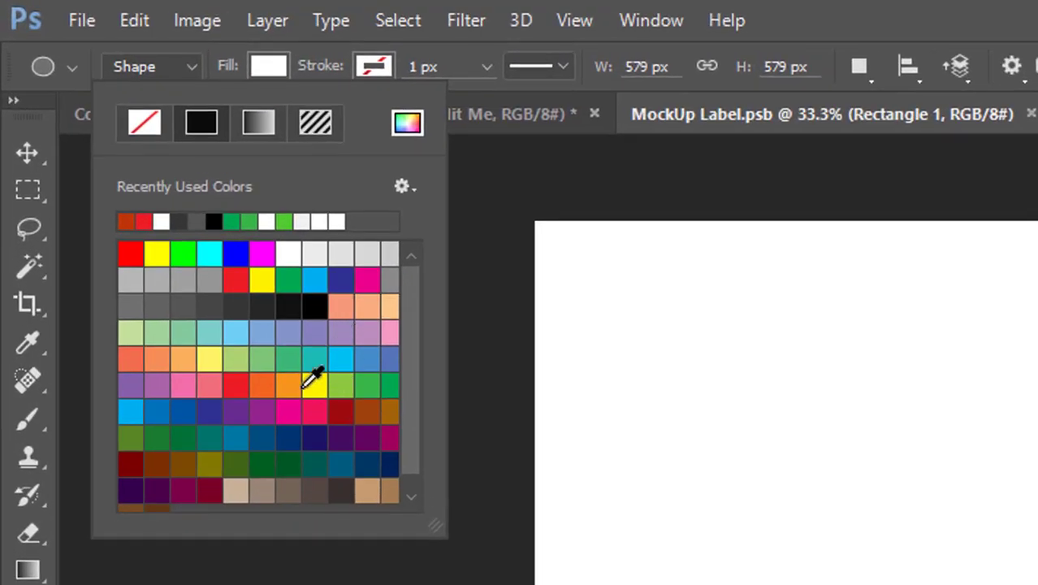
click(261, 385)
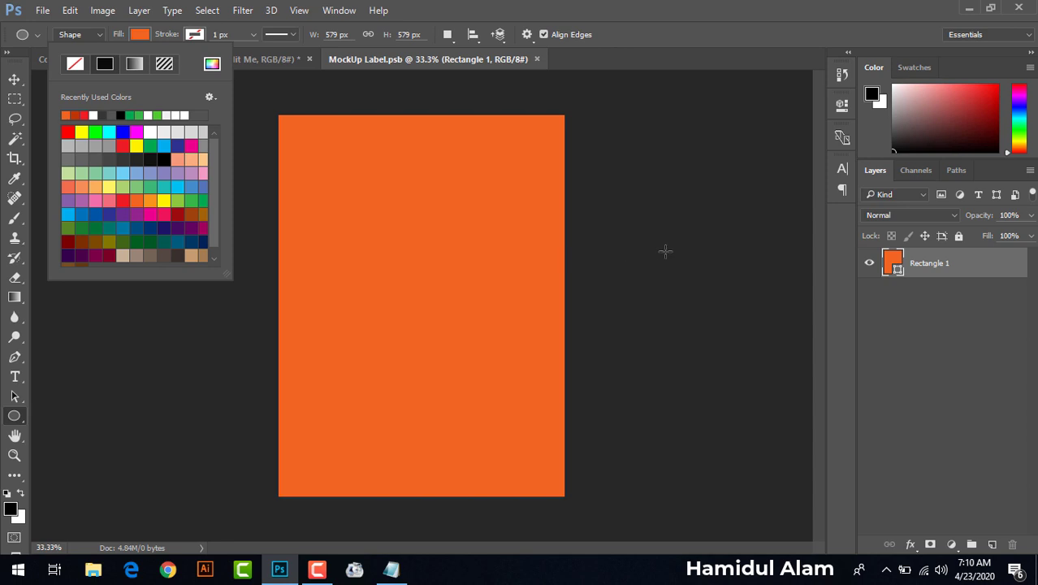
click(14, 79)
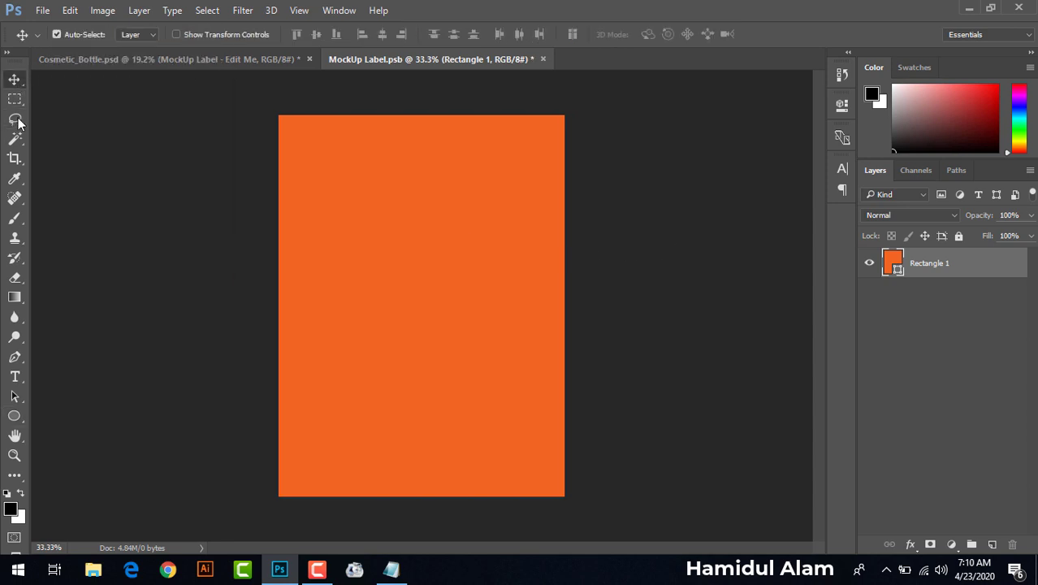
- Add an 'Orange' text layer on the label and shift it left to centre it
click(15, 377)
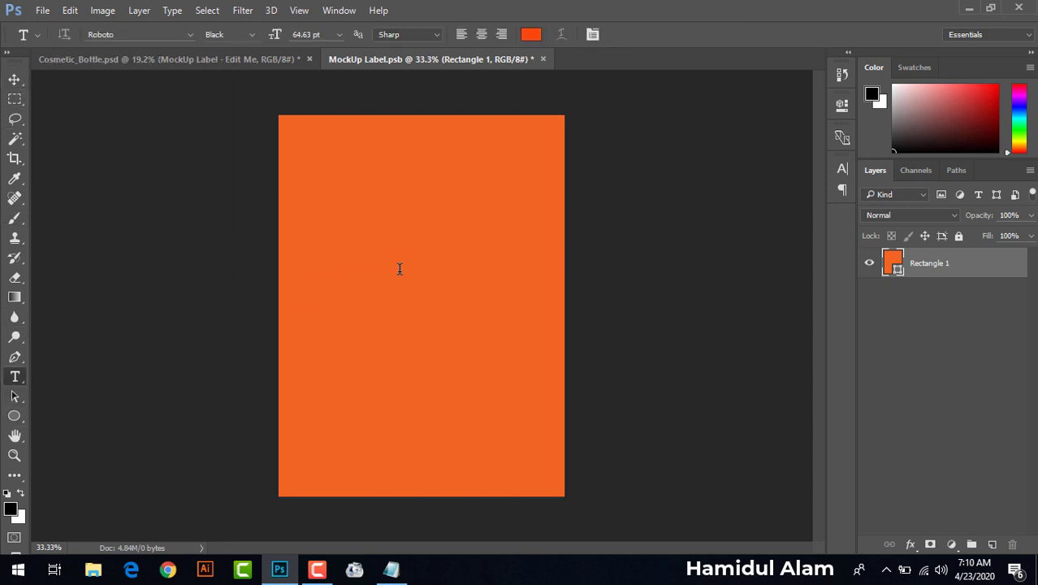
click(389, 268)
text(O)
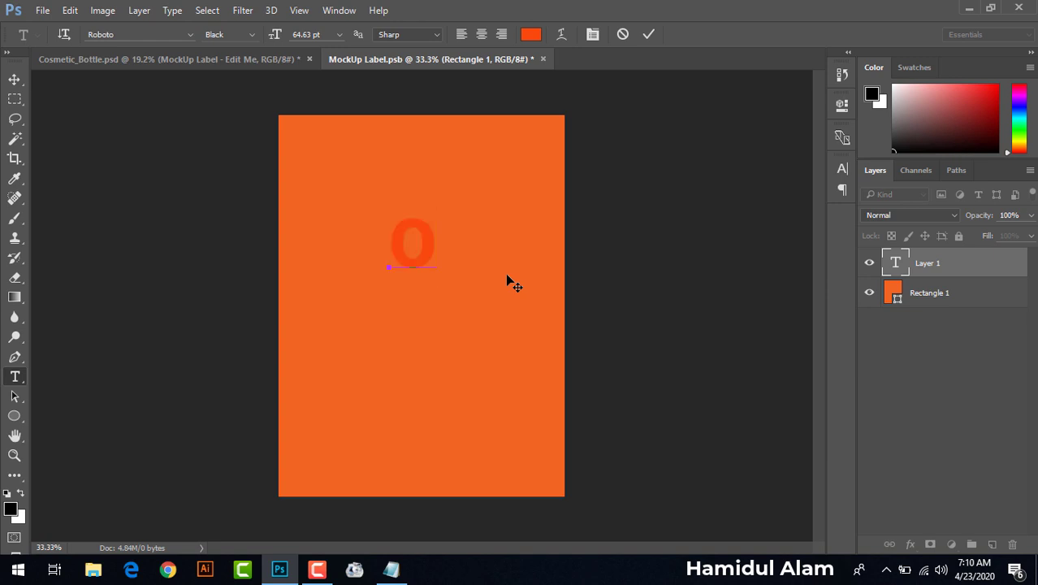
text(r)
text(ang)
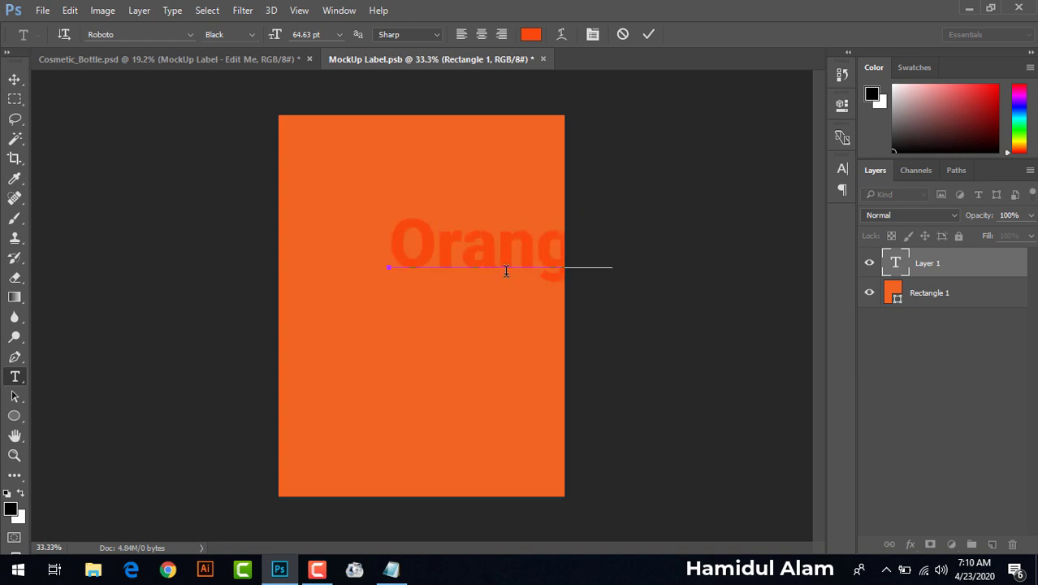
click(14, 79)
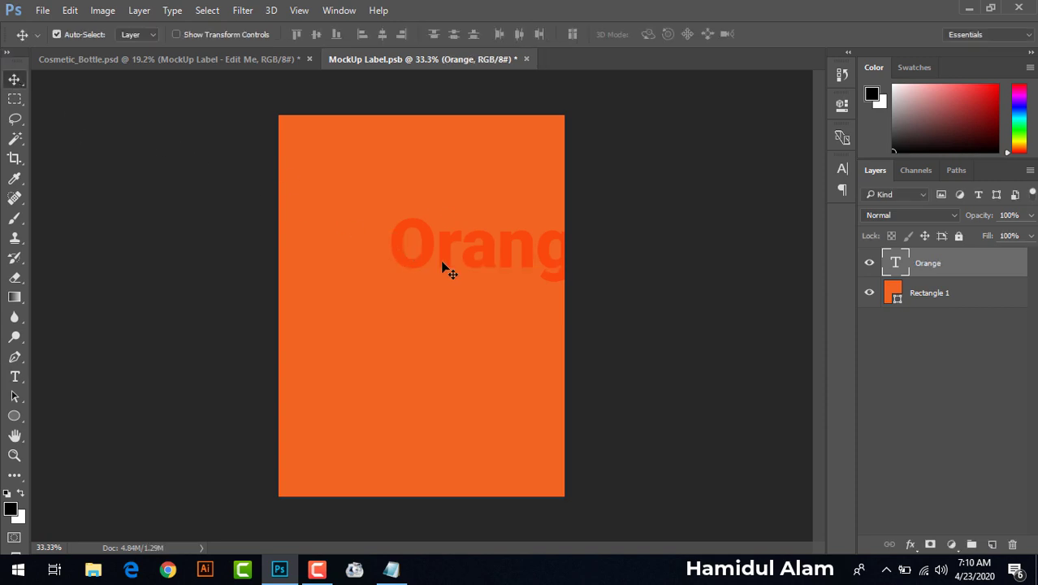
drag(419, 262, 357, 260)
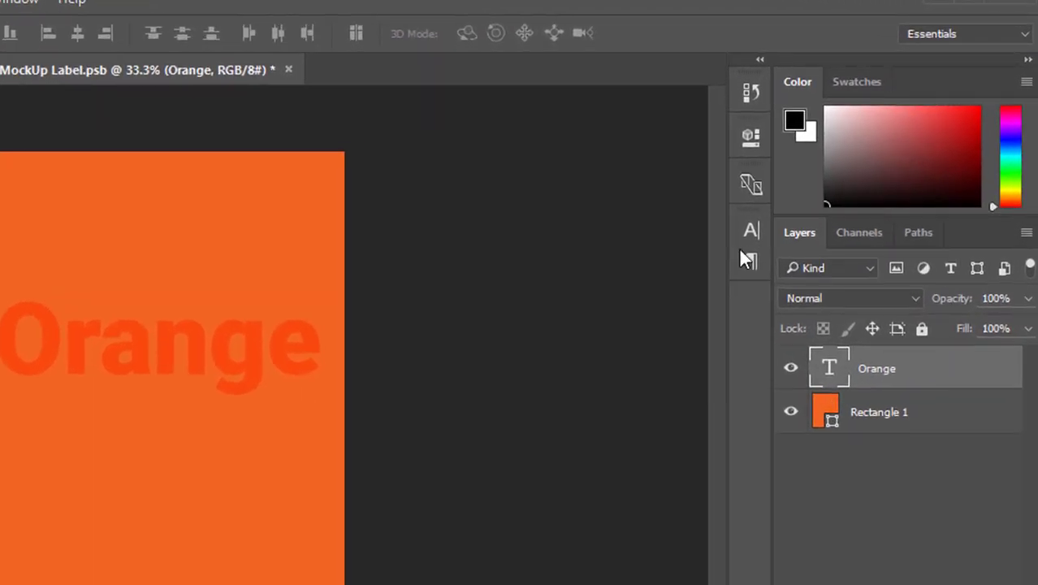
- Recolour Rectangle 1 with the text's sampled orange, hide it, and move the text up-left
click(749, 232)
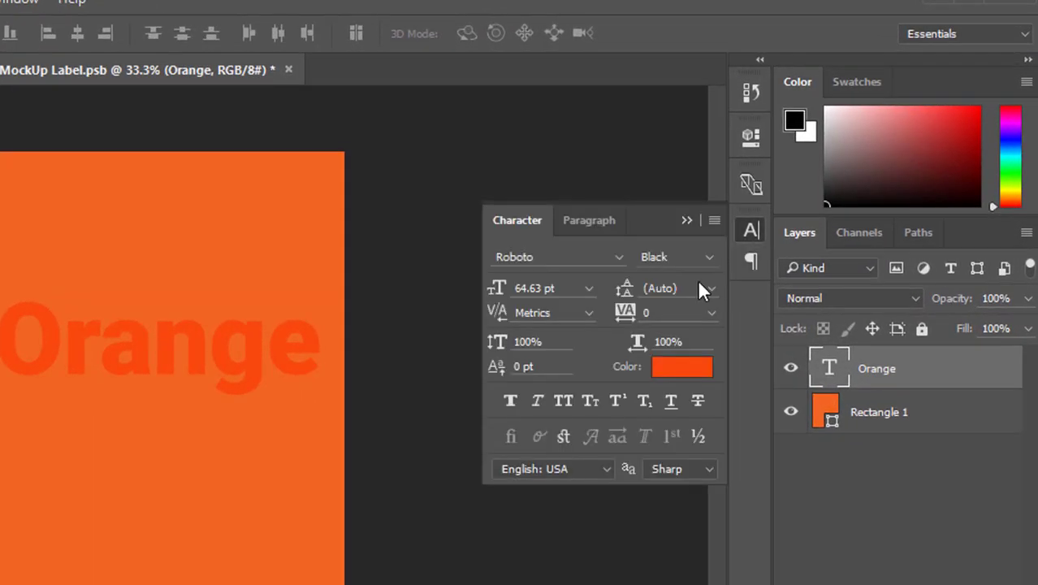
double_click(832, 428)
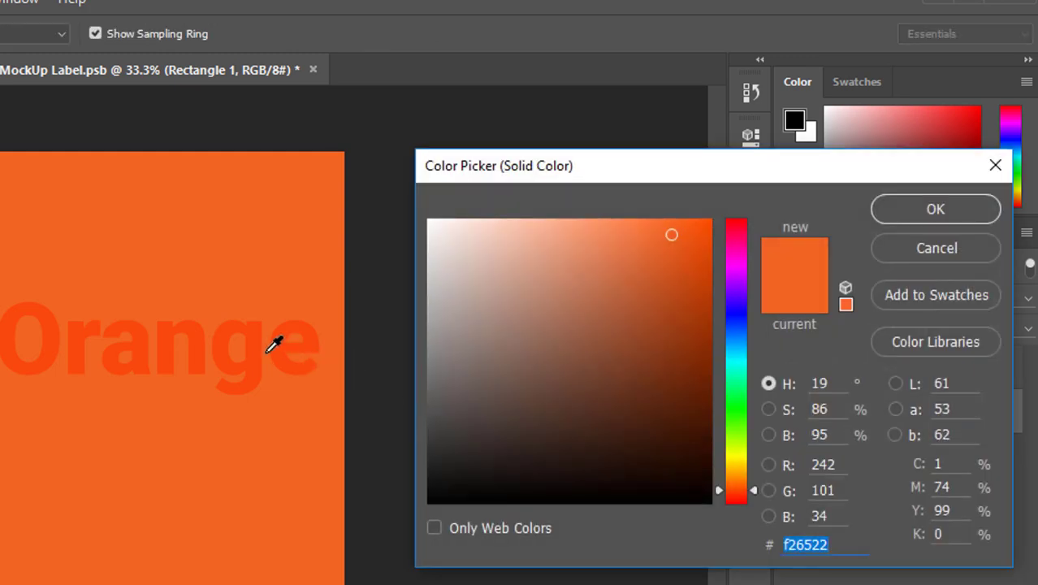
click(252, 344)
click(935, 209)
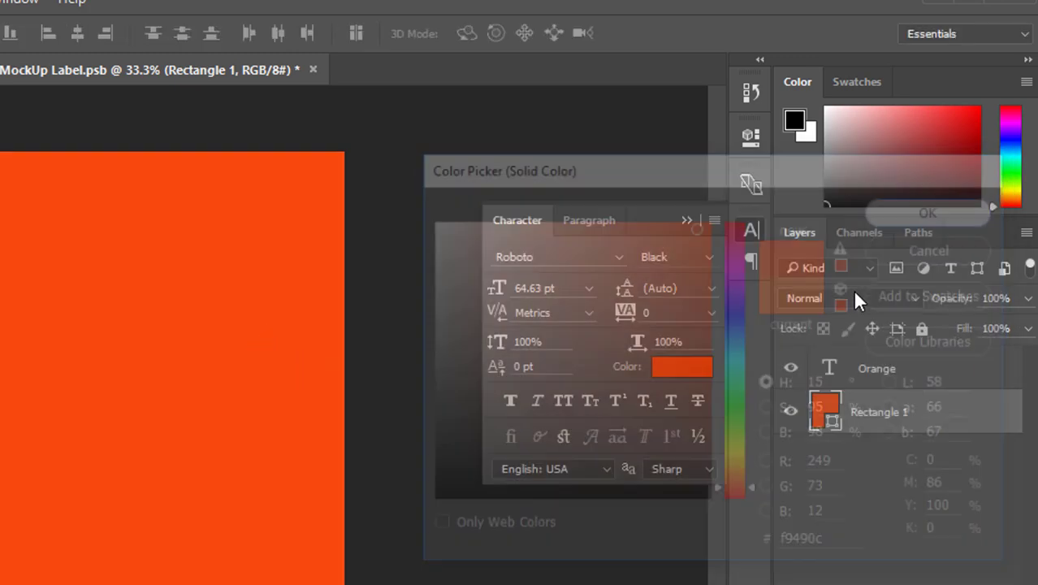
click(793, 416)
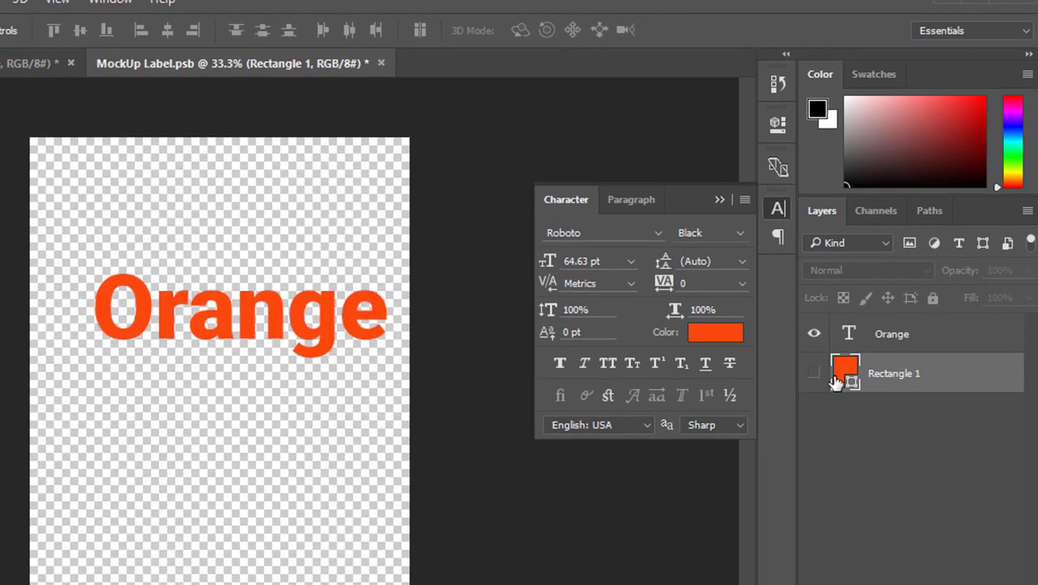
click(723, 197)
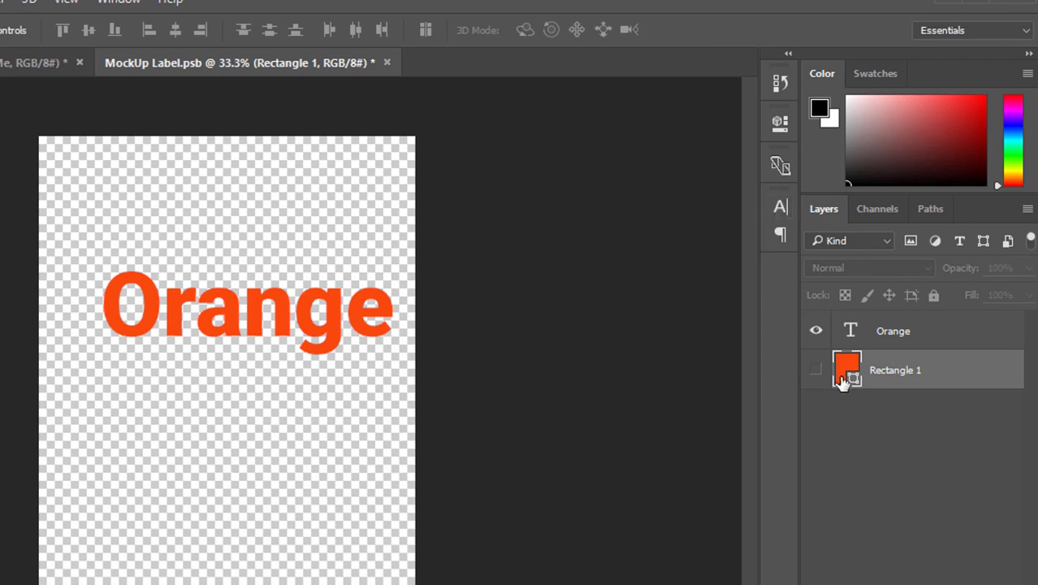
drag(281, 325, 260, 316)
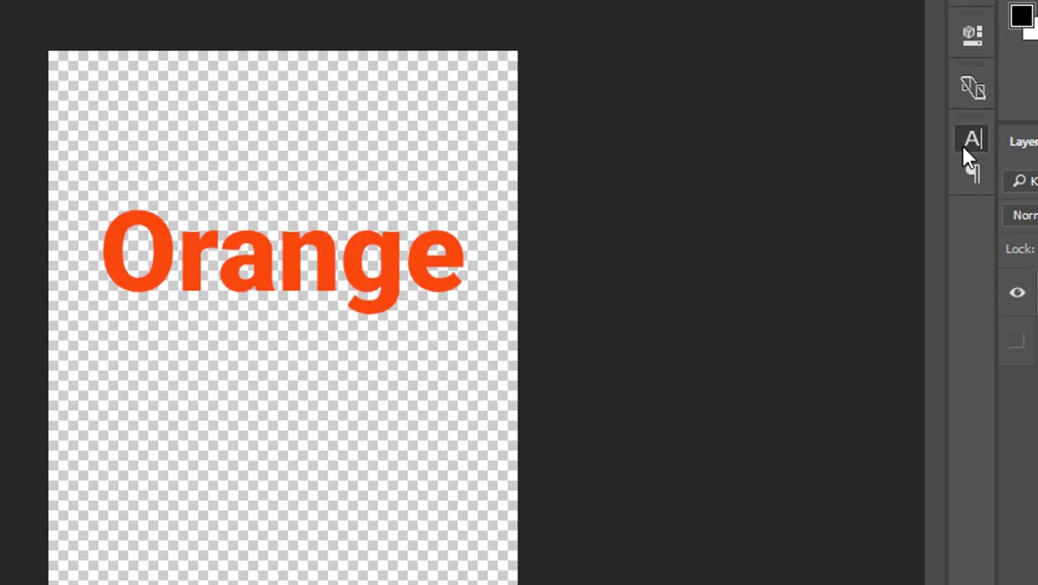
- Set the Orange text to All Caps at 36 pt and move it near the top
click(966, 145)
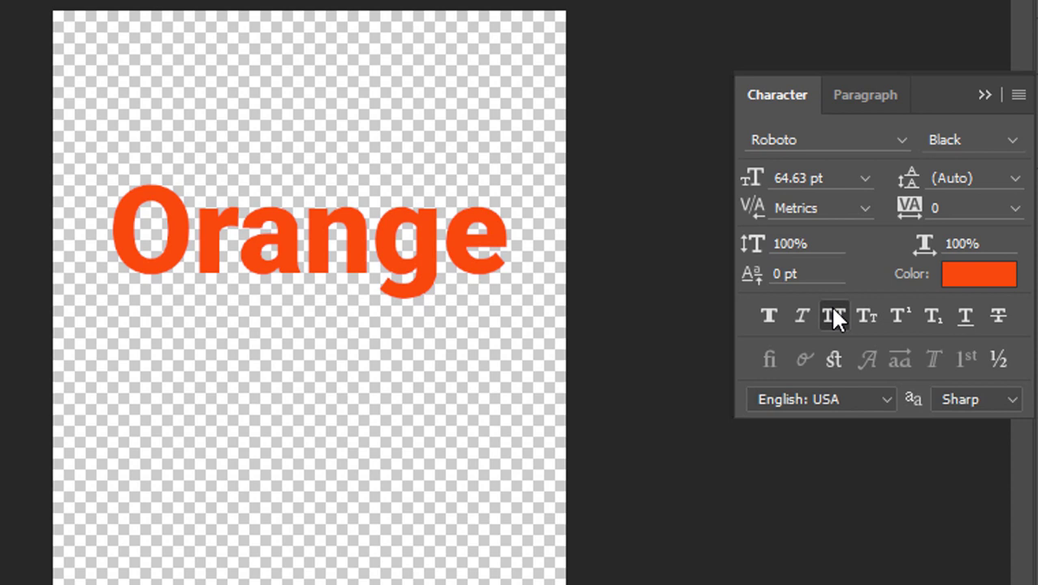
click(834, 313)
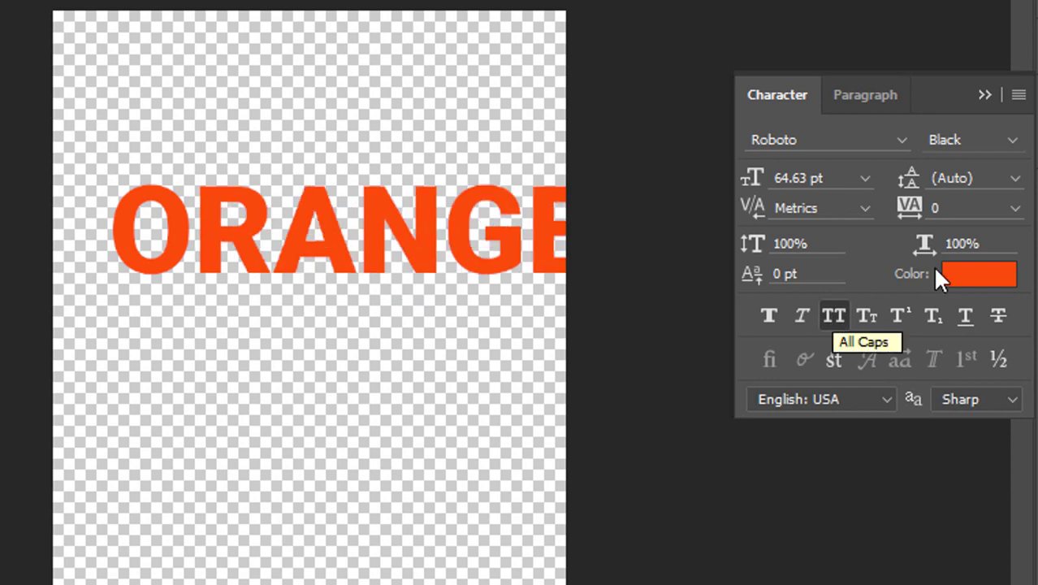
click(861, 178)
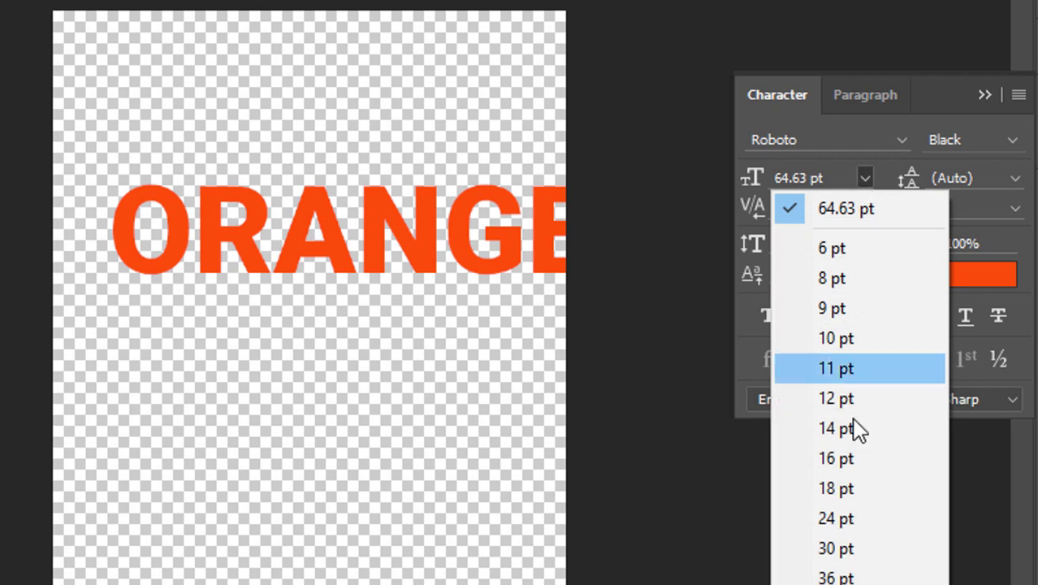
click(861, 578)
drag(327, 271, 378, 228)
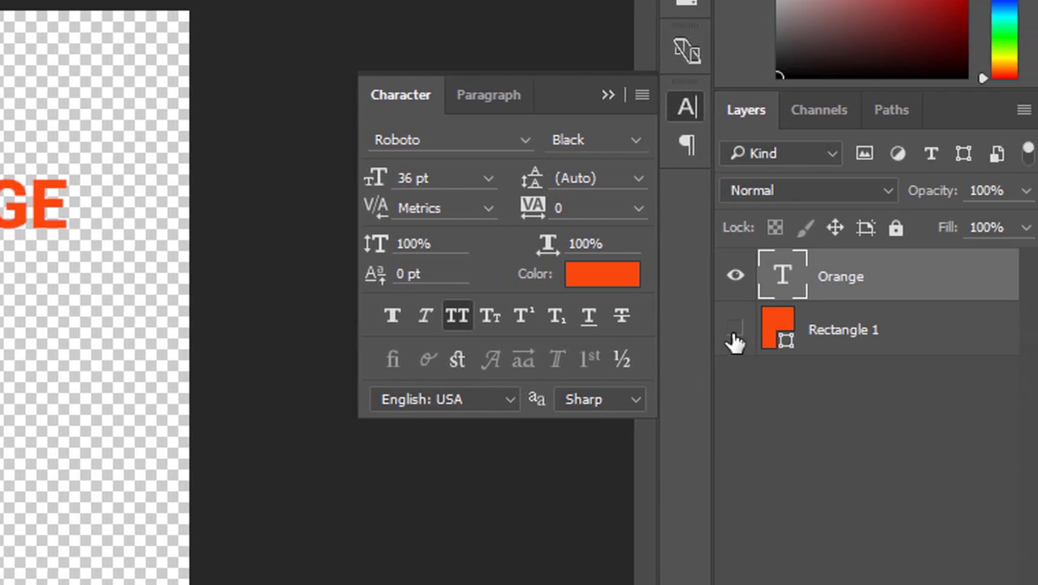
- Give the ORANGE text layer a white Normal-mode Drop Shadow with Spread 100
right_click(832, 289)
click(635, 106)
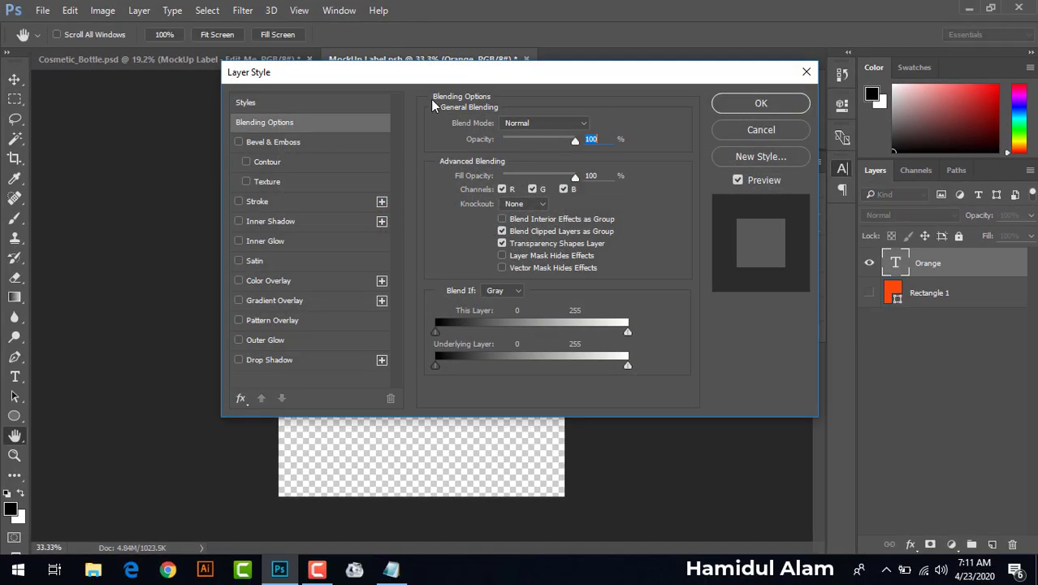
drag(424, 79, 706, 79)
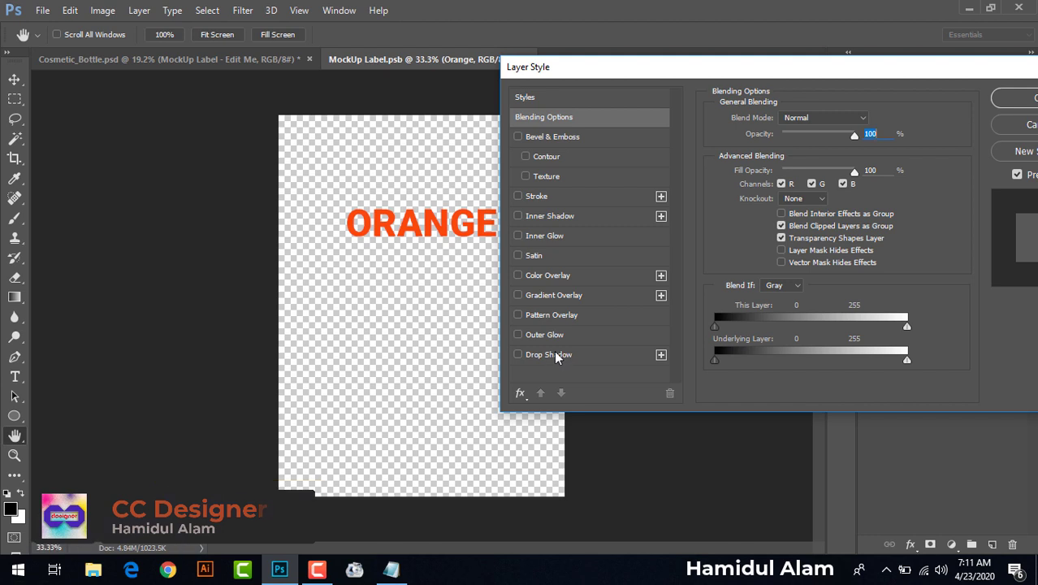
click(556, 357)
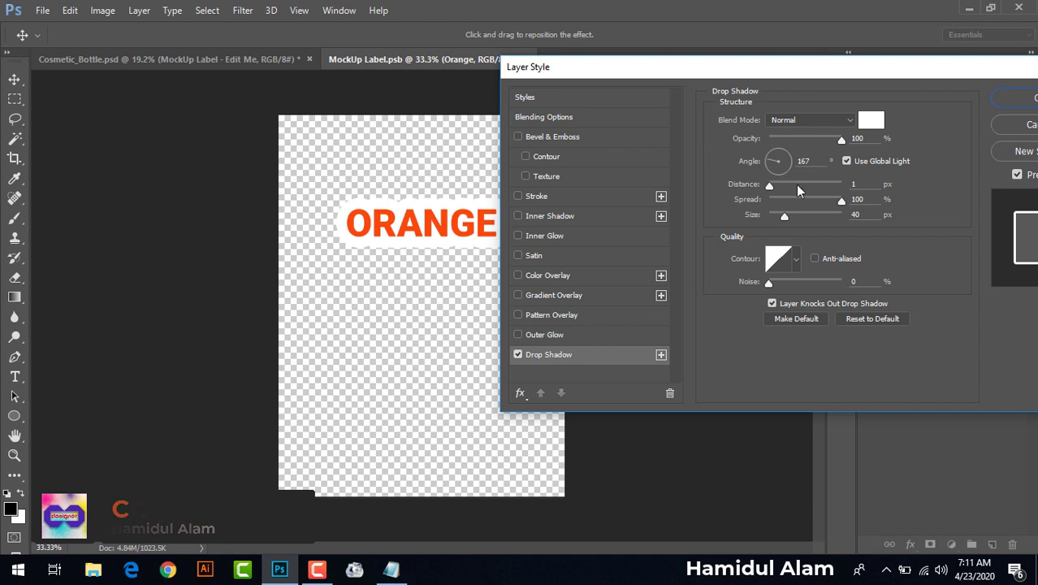
click(839, 126)
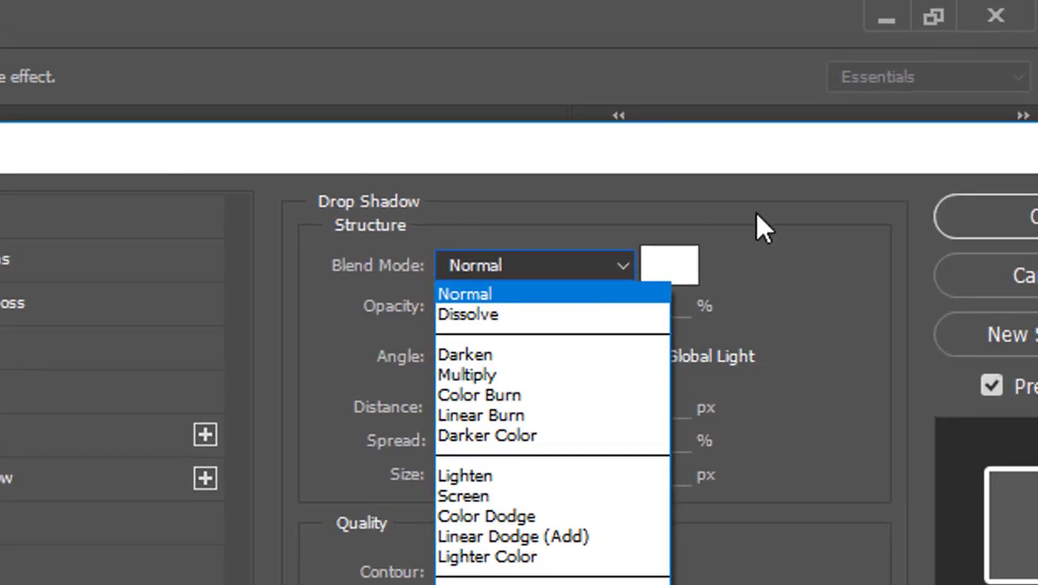
click(683, 284)
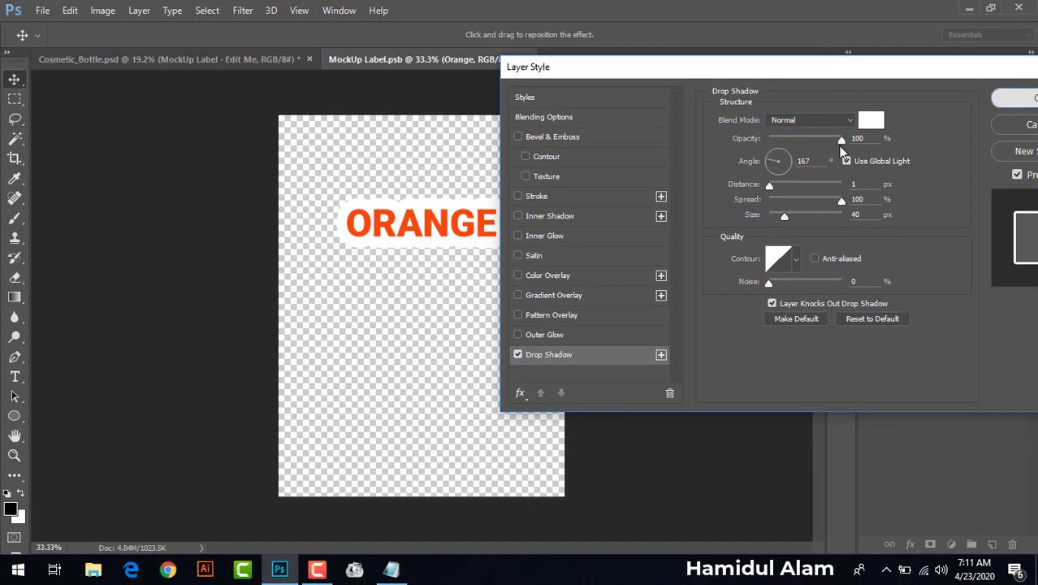
key(Return)
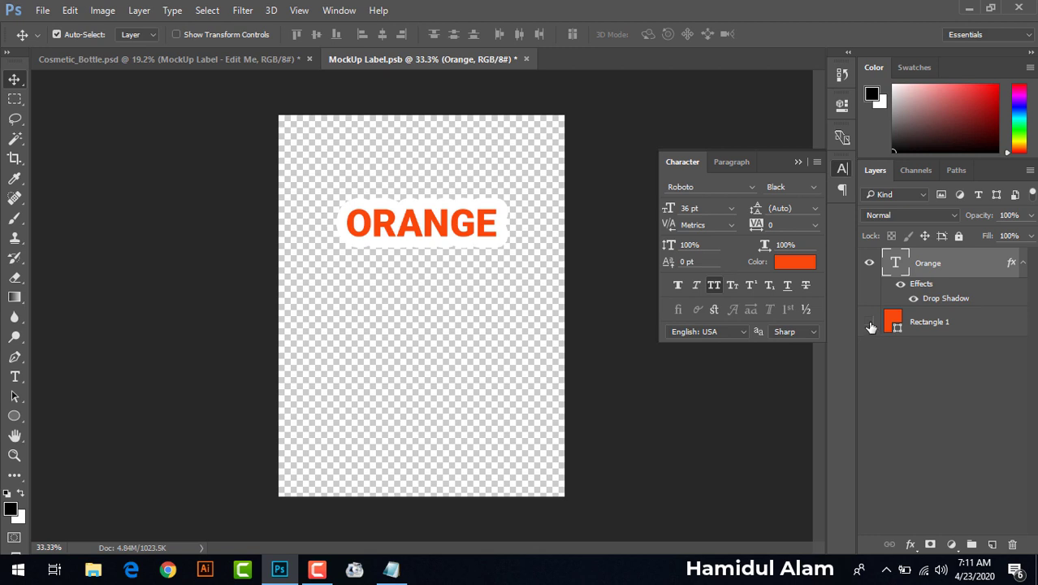
- Show Rectangle 1 again and shrink the shadow to 21 px with less distance
click(870, 324)
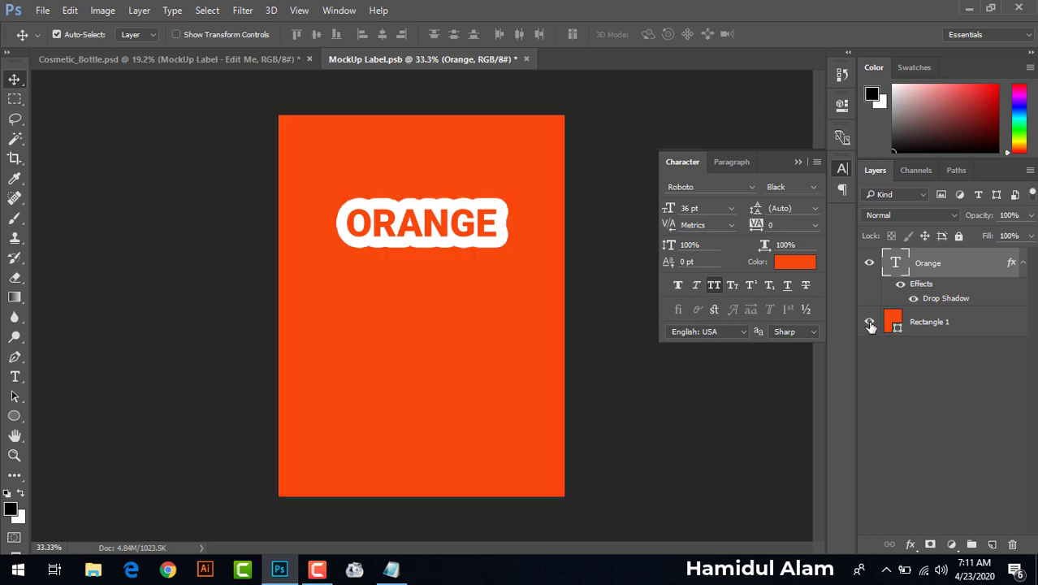
double_click(935, 298)
drag(361, 73, 721, 99)
drag(849, 248, 841, 248)
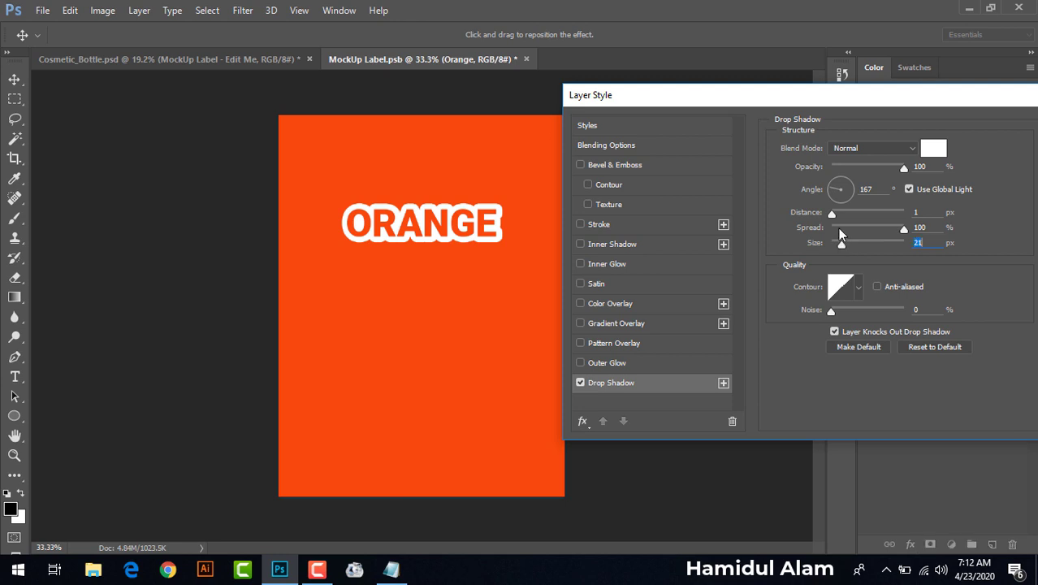
drag(831, 214, 819, 215)
drag(884, 96, 717, 101)
click(944, 132)
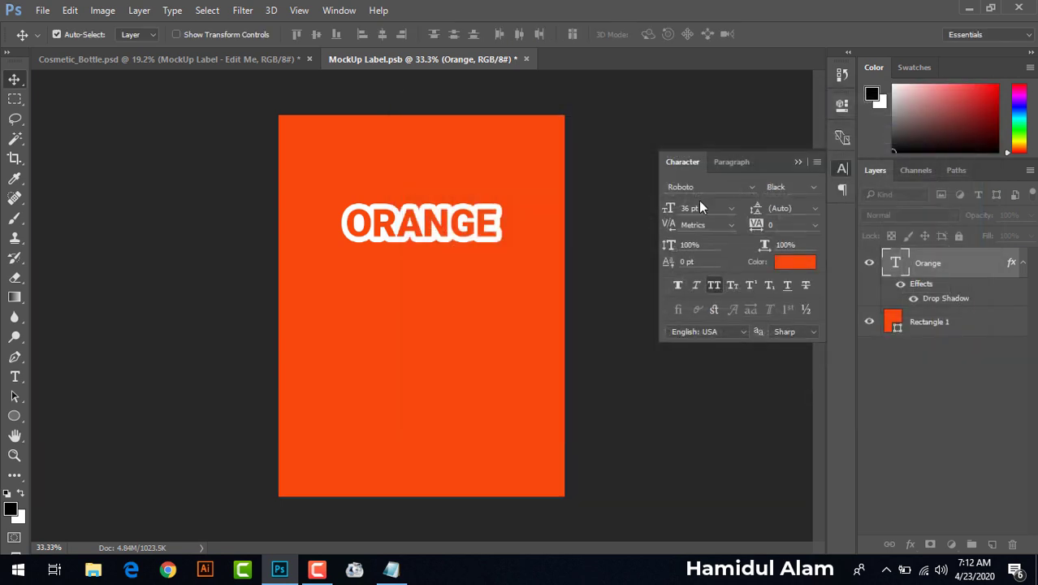
drag(467, 233, 470, 231)
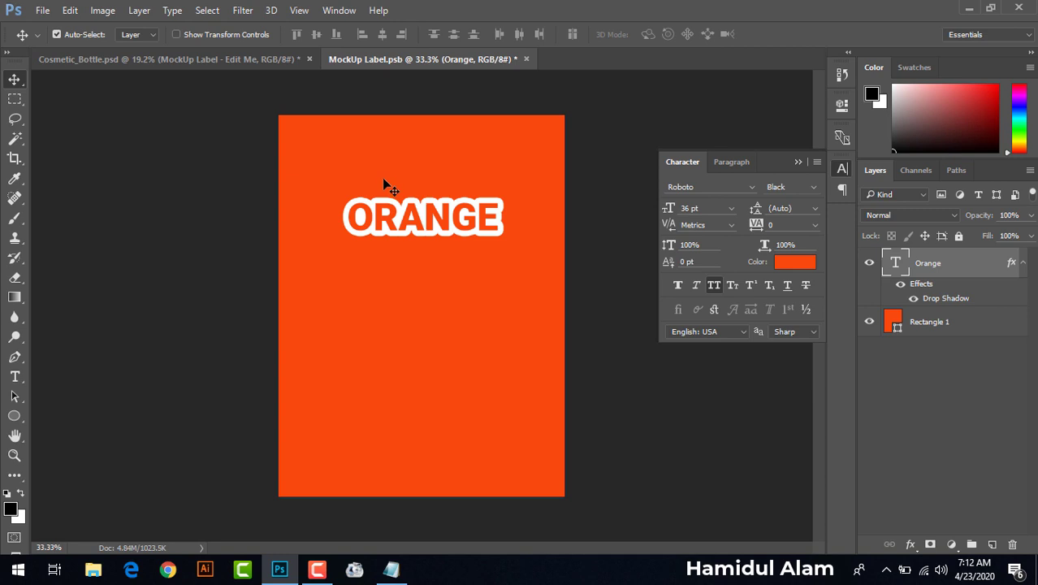
click(798, 163)
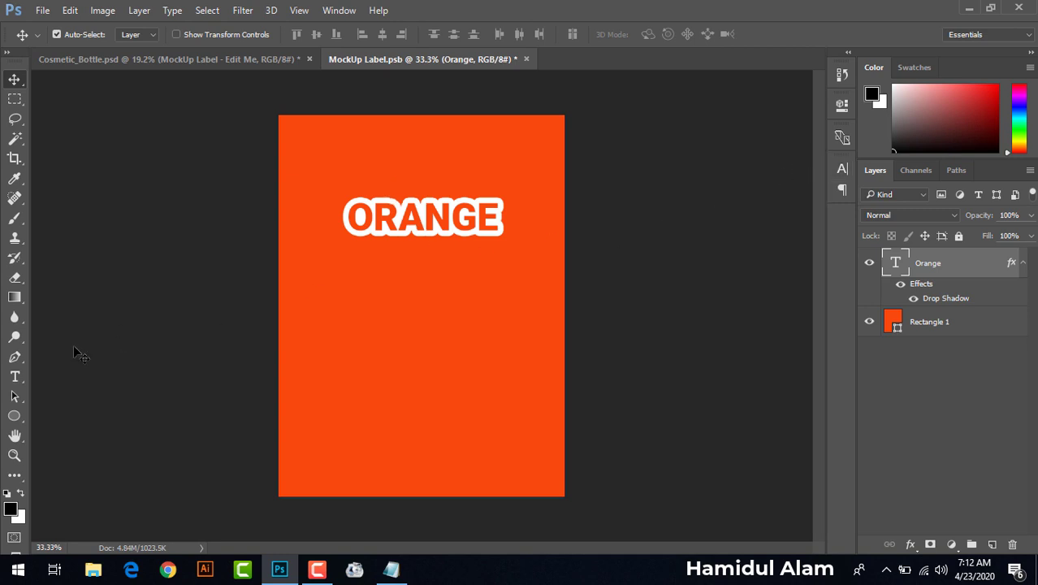
- Draw a circle over the label's top edge and nudge ORANGE up slightly
click(21, 415)
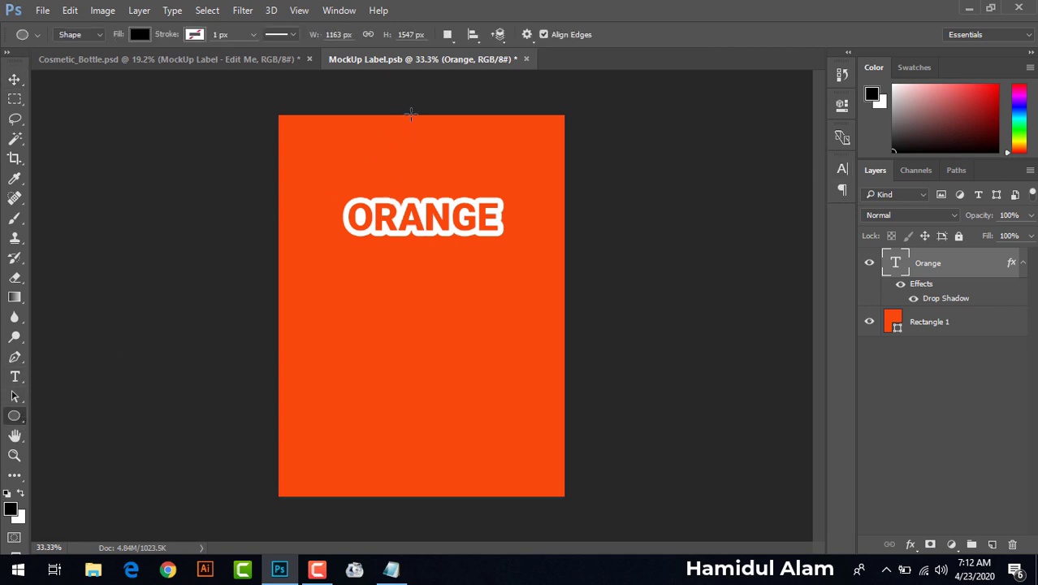
drag(374, 85, 502, 196)
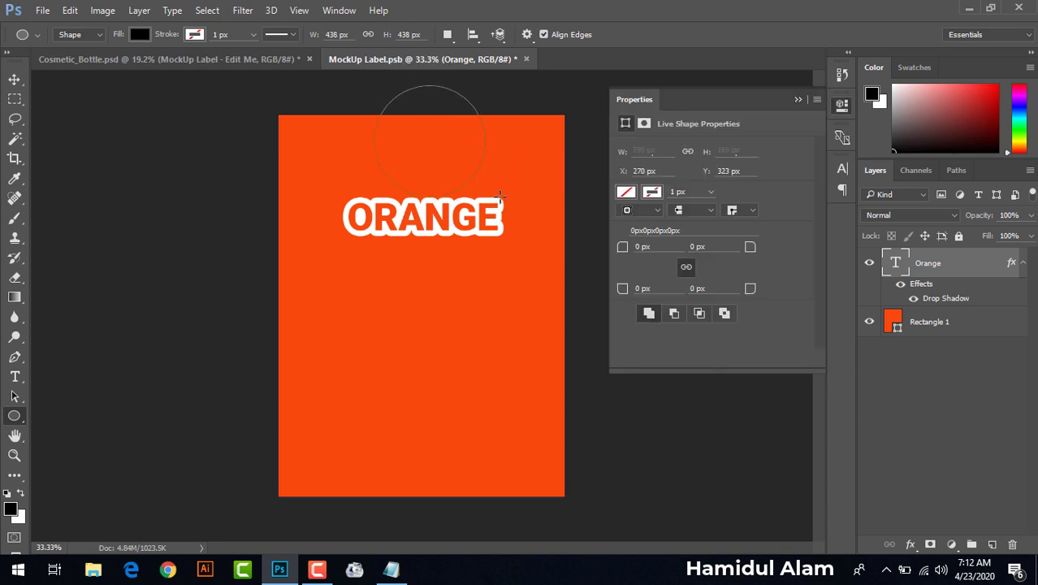
key(v)
click(798, 100)
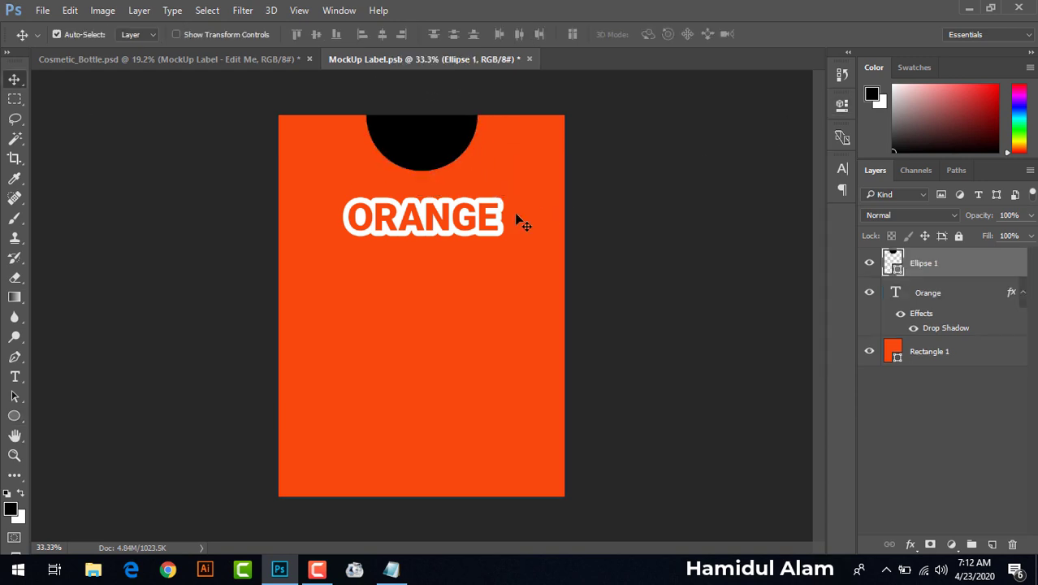
click(438, 230)
drag(439, 230, 438, 223)
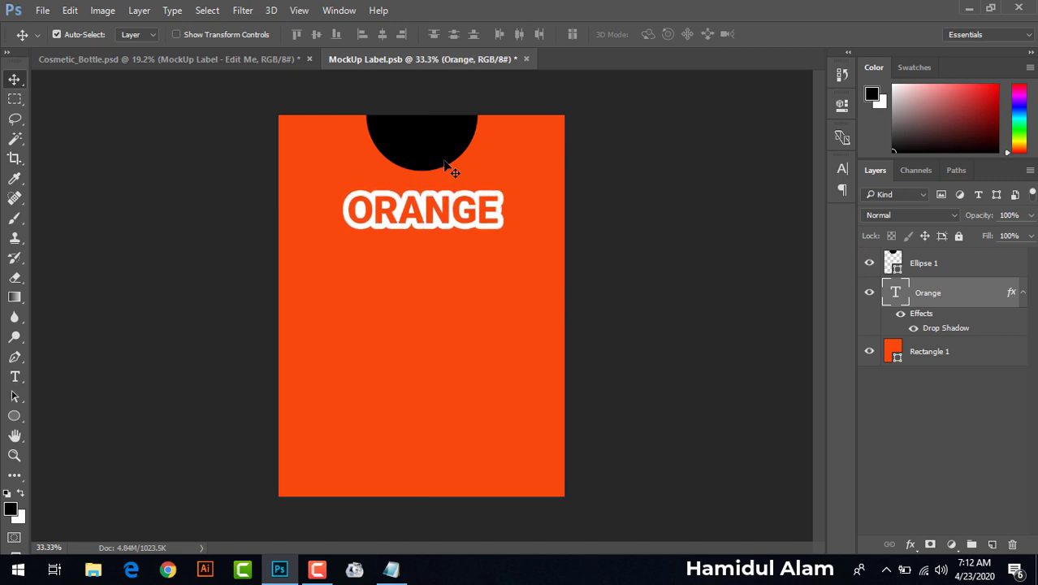
- Fill the Ellipse 1 circle with white and centre ORANGE horizontally beneath it
click(965, 265)
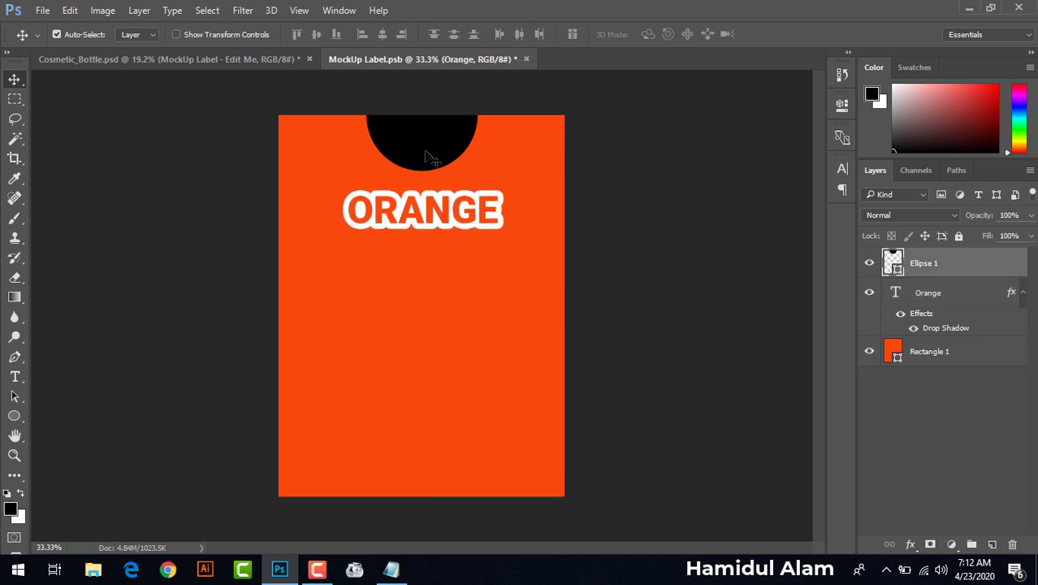
double_click(896, 264)
click(440, 195)
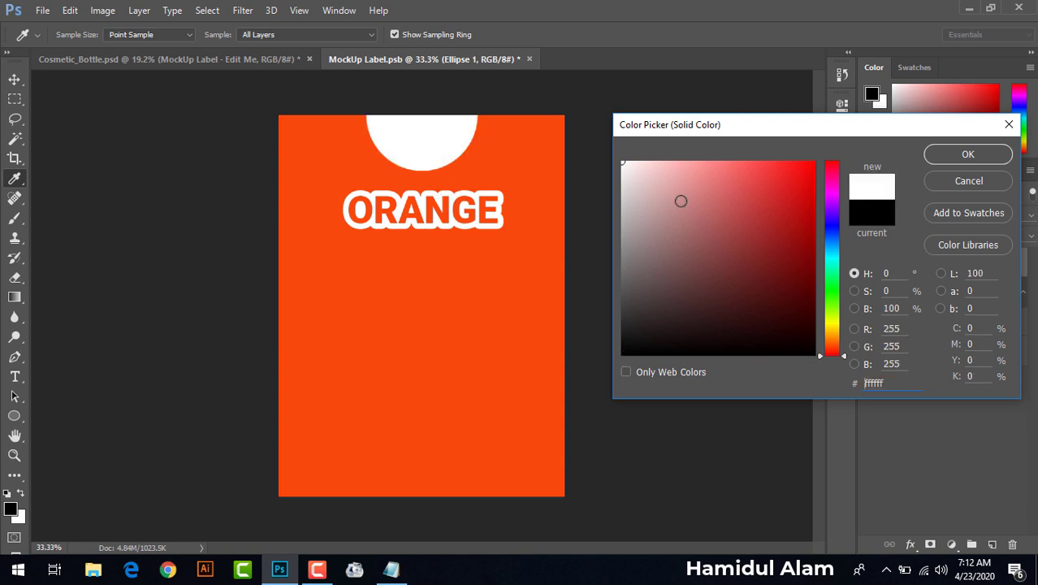
click(967, 155)
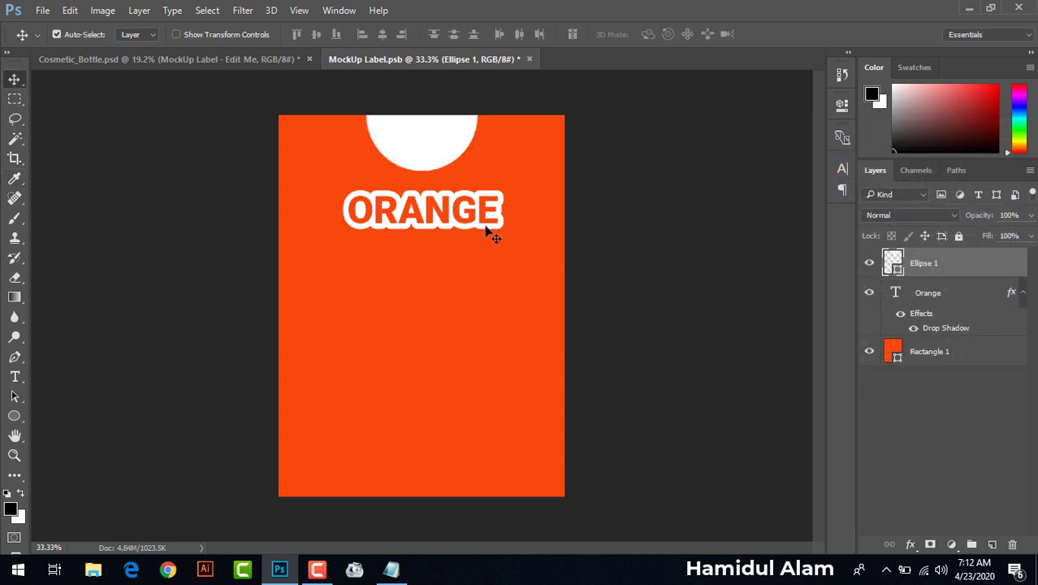
drag(469, 227, 467, 226)
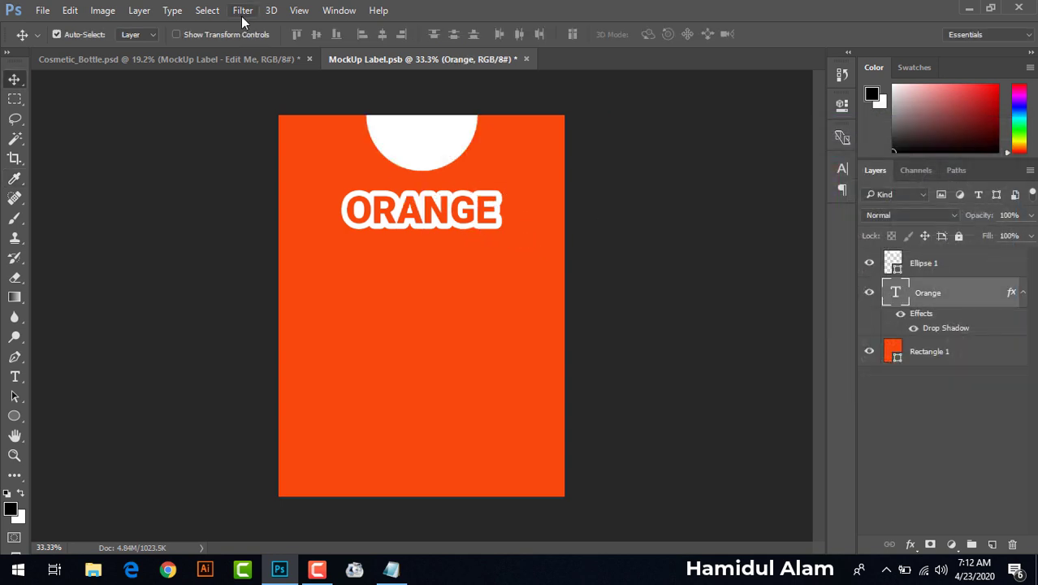
click(241, 58)
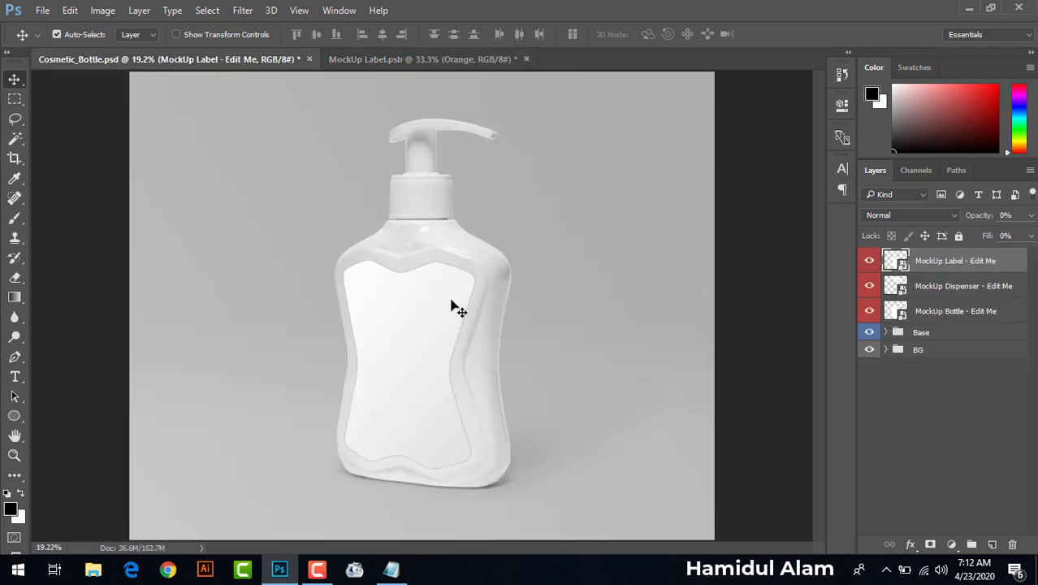
click(428, 62)
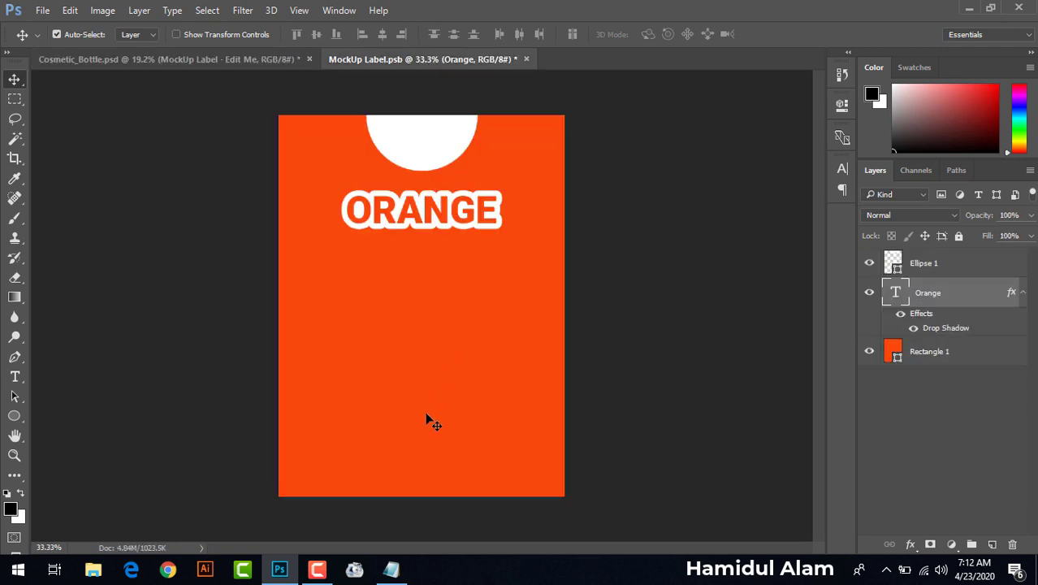
- Paste the copied HandSanitizer wording as a new text layer below ORANGE, stacked on top
click(391, 569)
drag(283, 193, 134, 185)
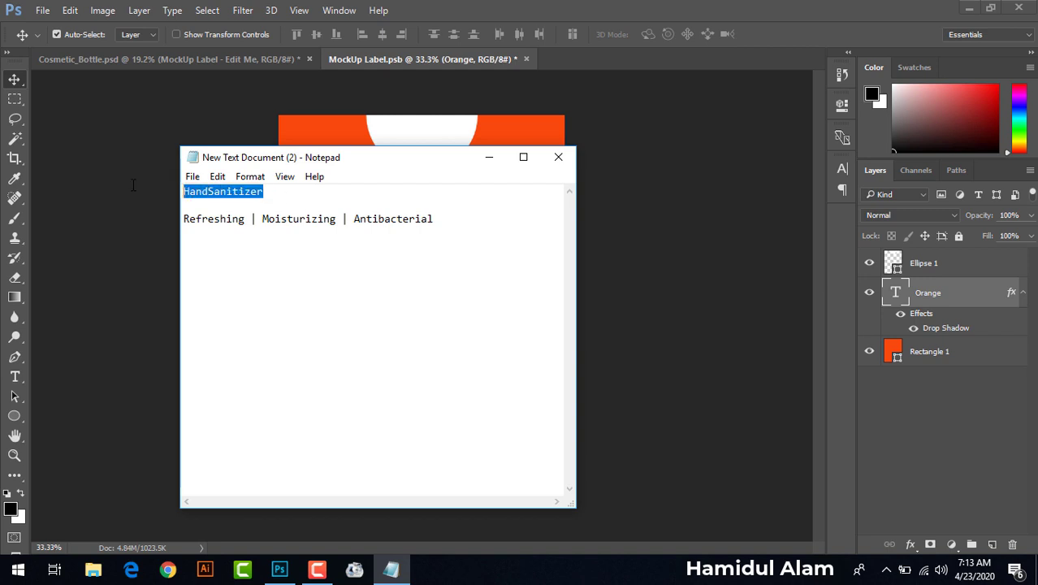
click(490, 158)
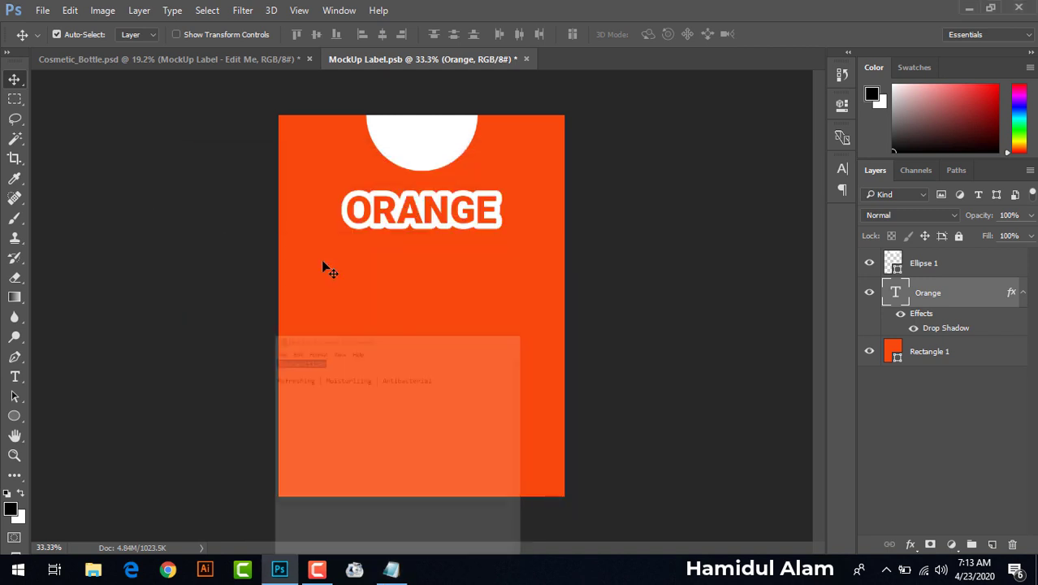
click(15, 376)
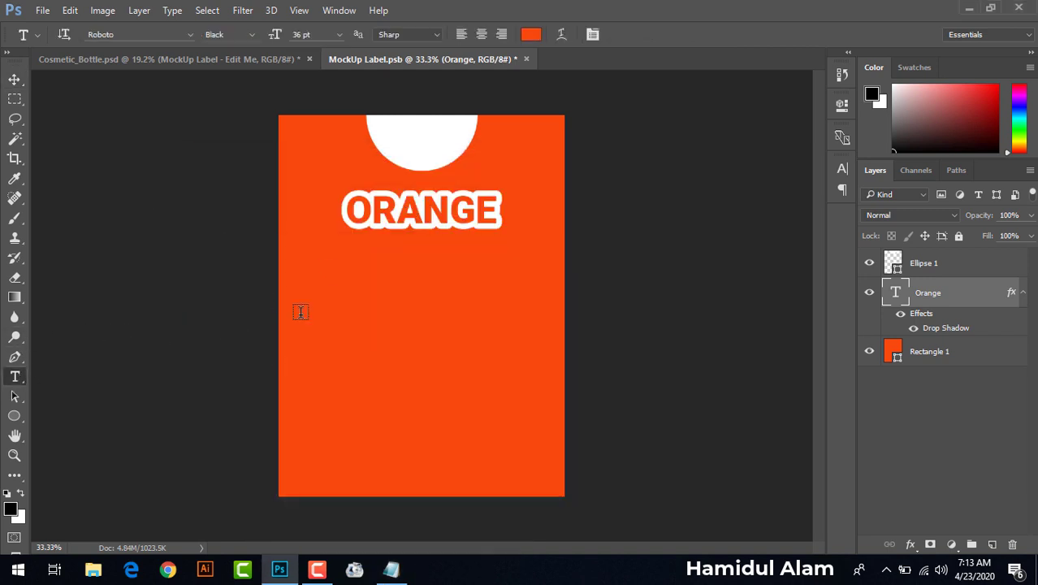
click(412, 282)
key(ctrl+v)
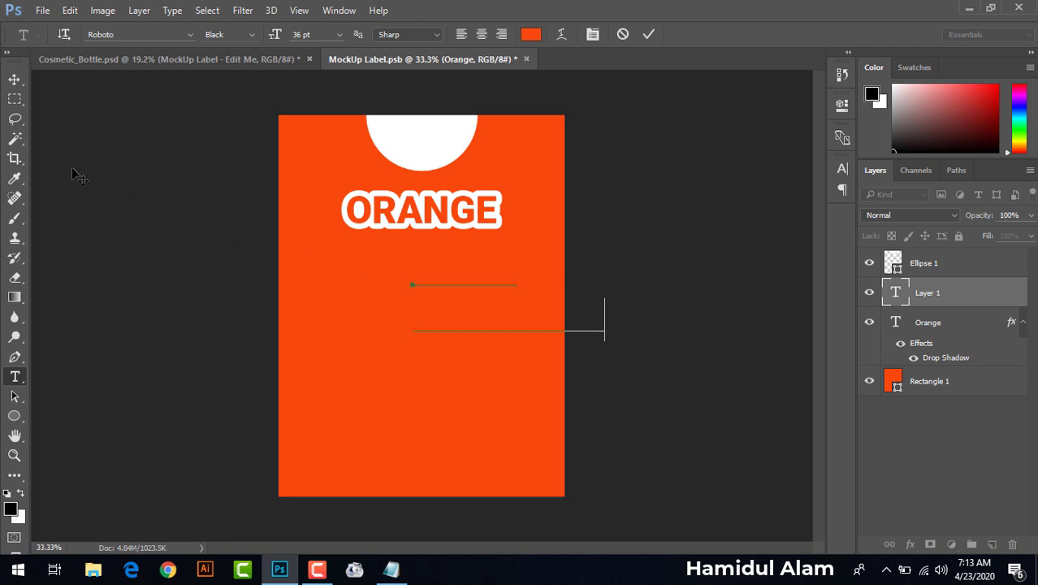
key(ctrl+a)
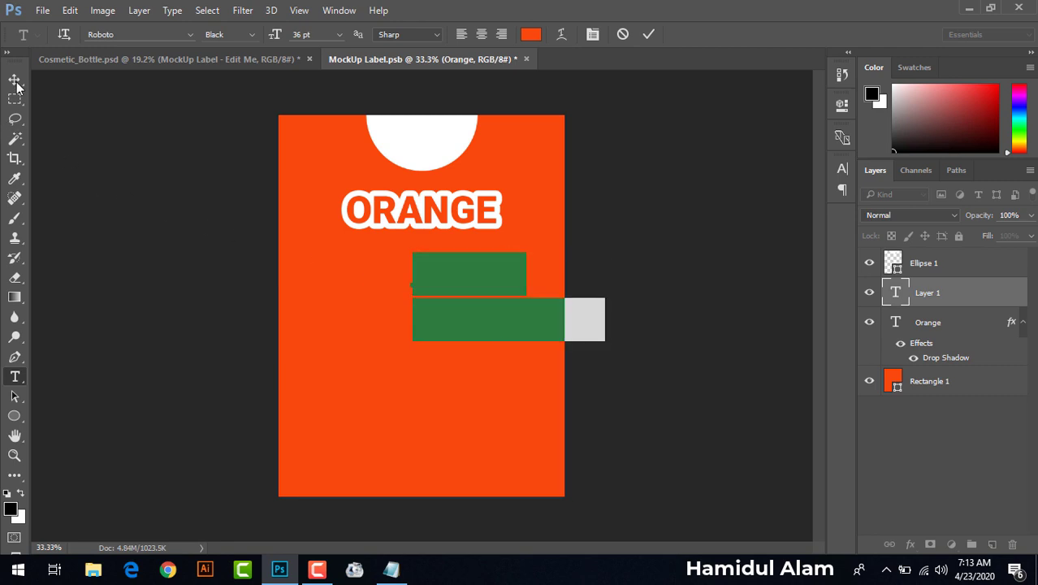
click(14, 79)
drag(931, 294, 927, 269)
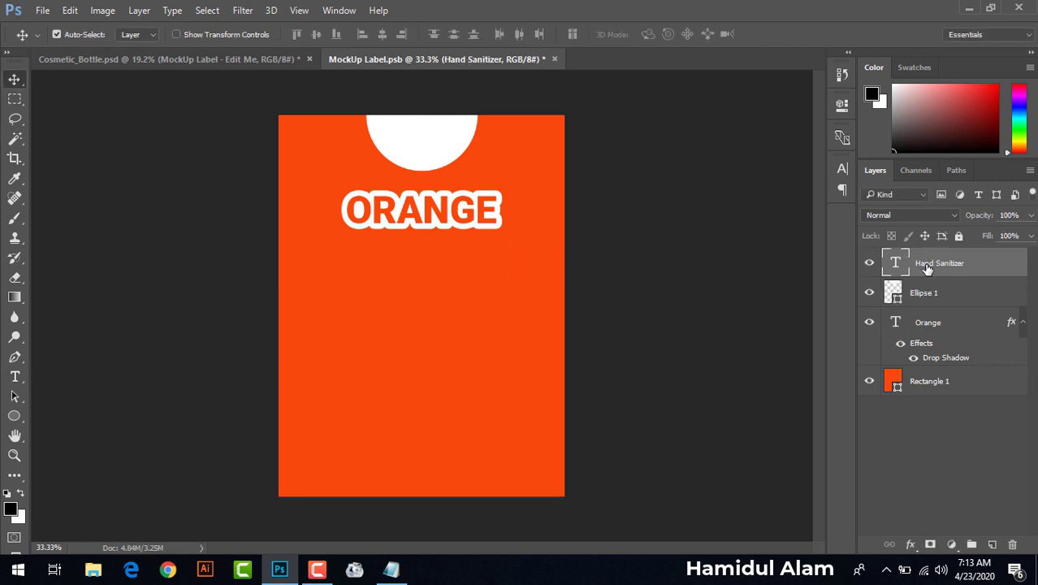
- Make the HAND SANITIZER text white and move it left under ORANGE
click(842, 171)
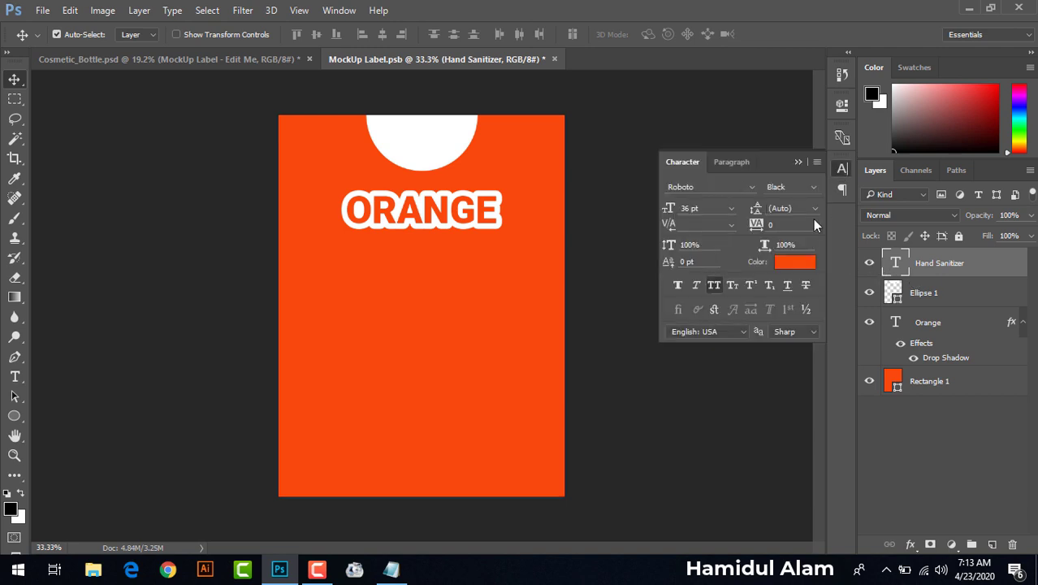
click(788, 262)
click(434, 154)
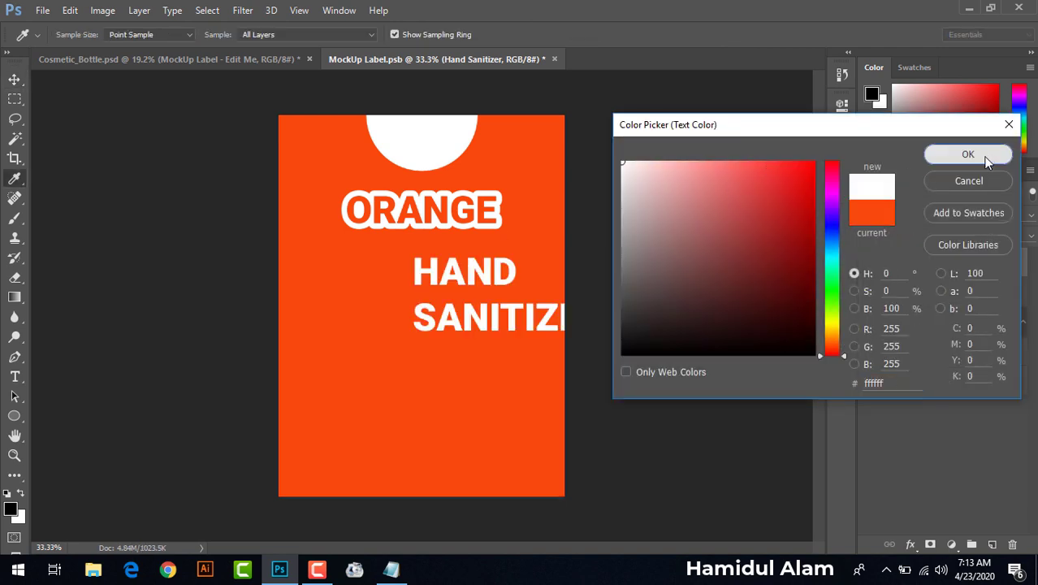
click(962, 154)
key(v)
drag(492, 325, 397, 317)
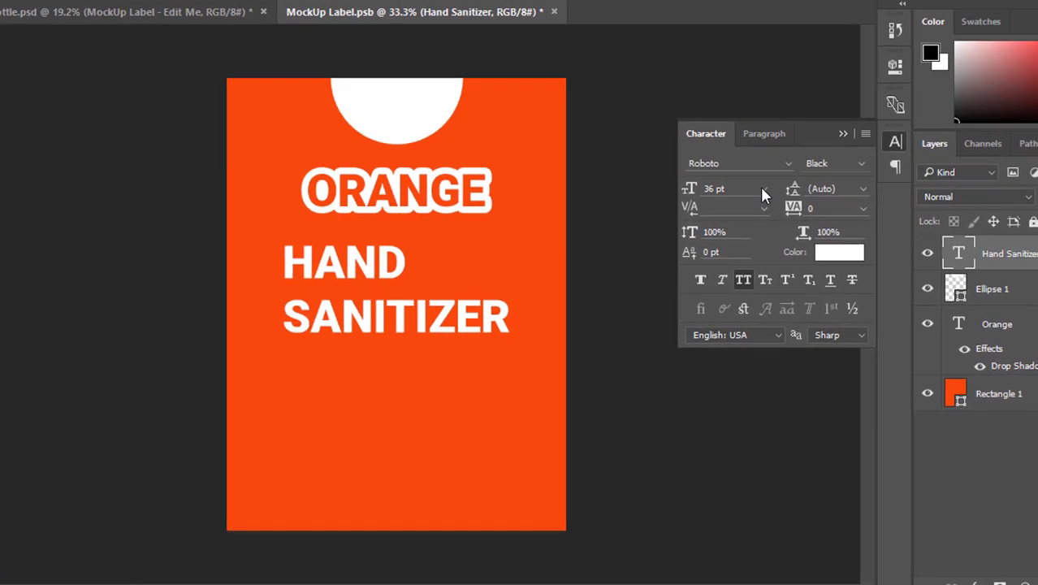
- Set the Hand Sanitizer text to 24 pt Regular with All Caps off
click(731, 208)
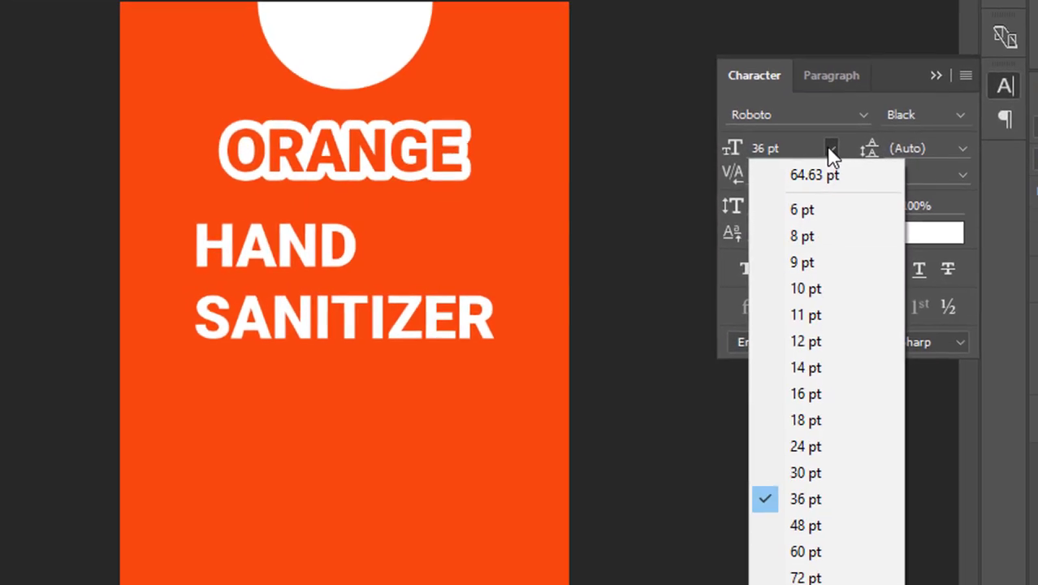
click(831, 455)
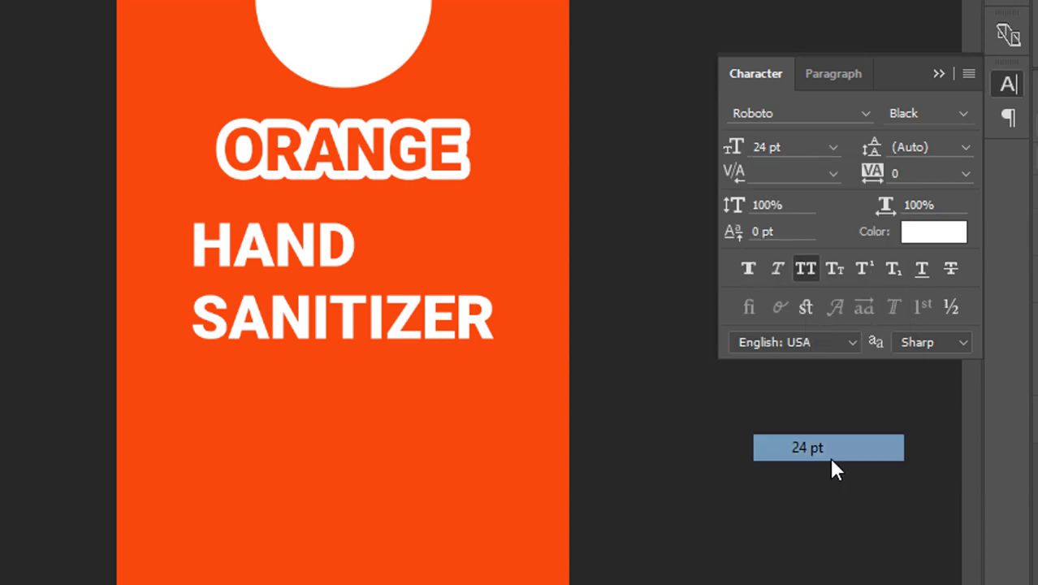
click(962, 113)
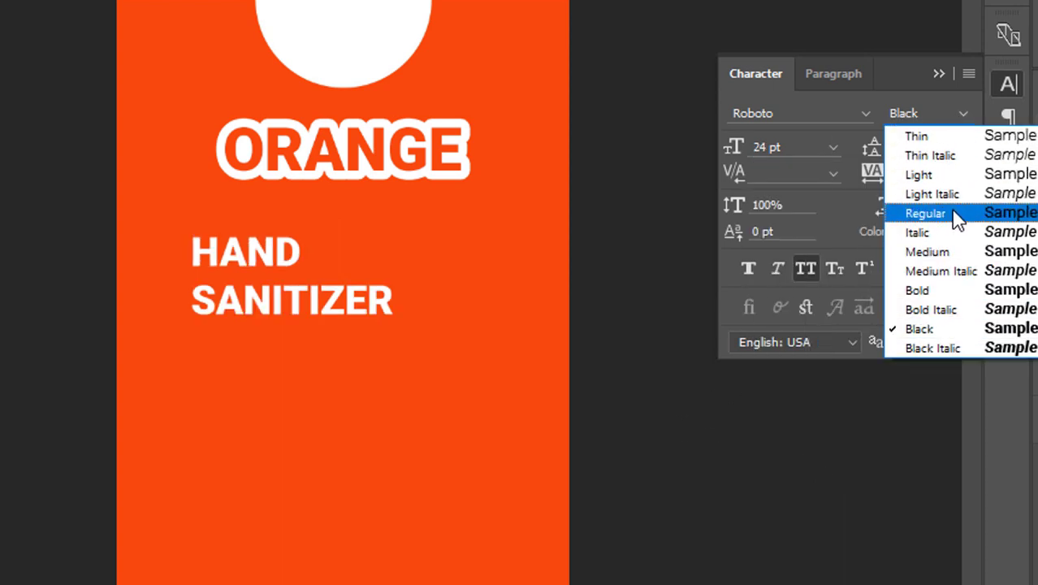
click(926, 213)
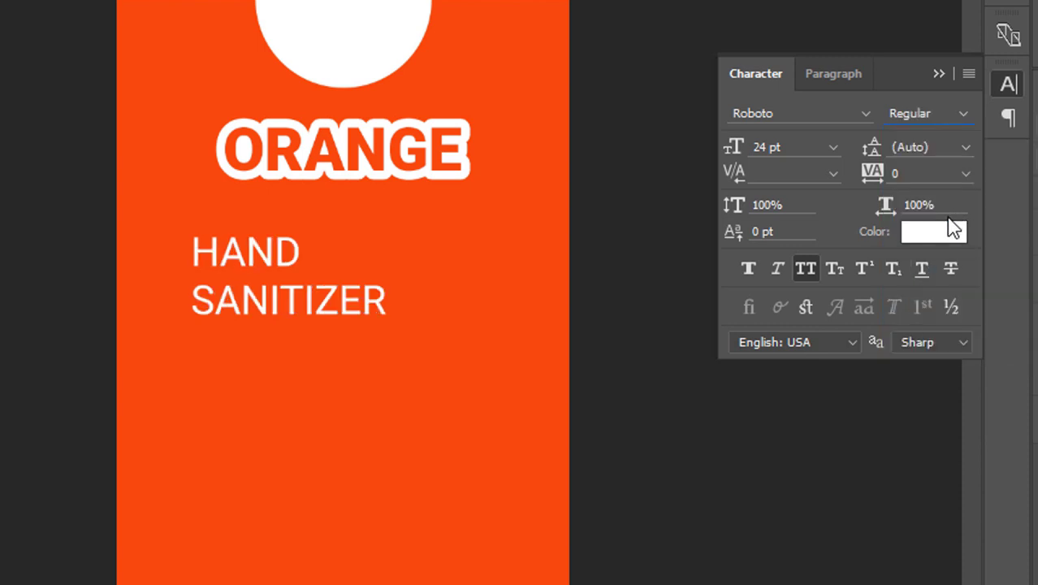
click(805, 276)
drag(275, 301, 355, 276)
- Centre-align Hand Sanitizer and join it onto a single line closer to ORANGE
click(841, 72)
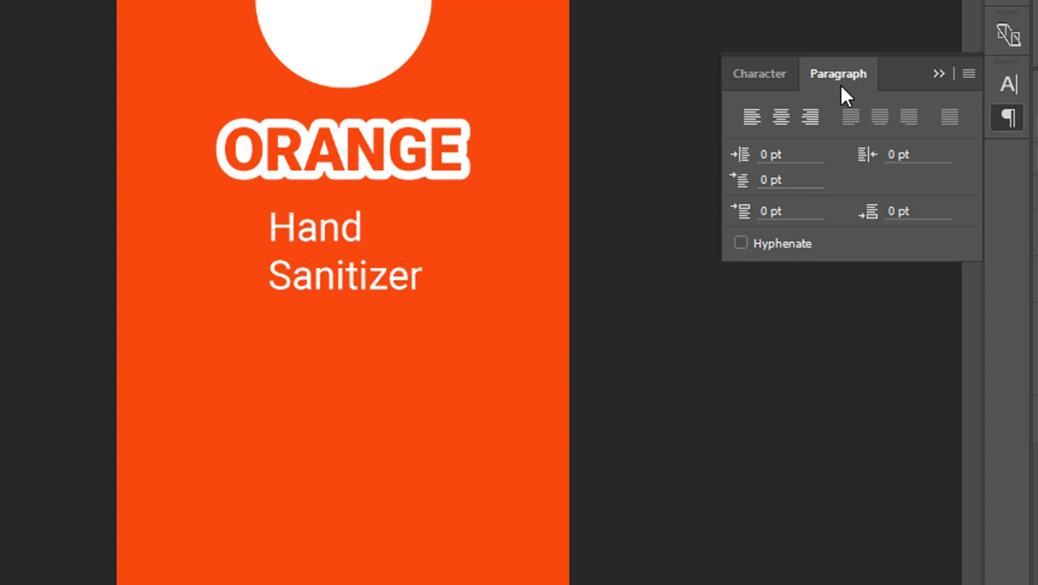
click(782, 117)
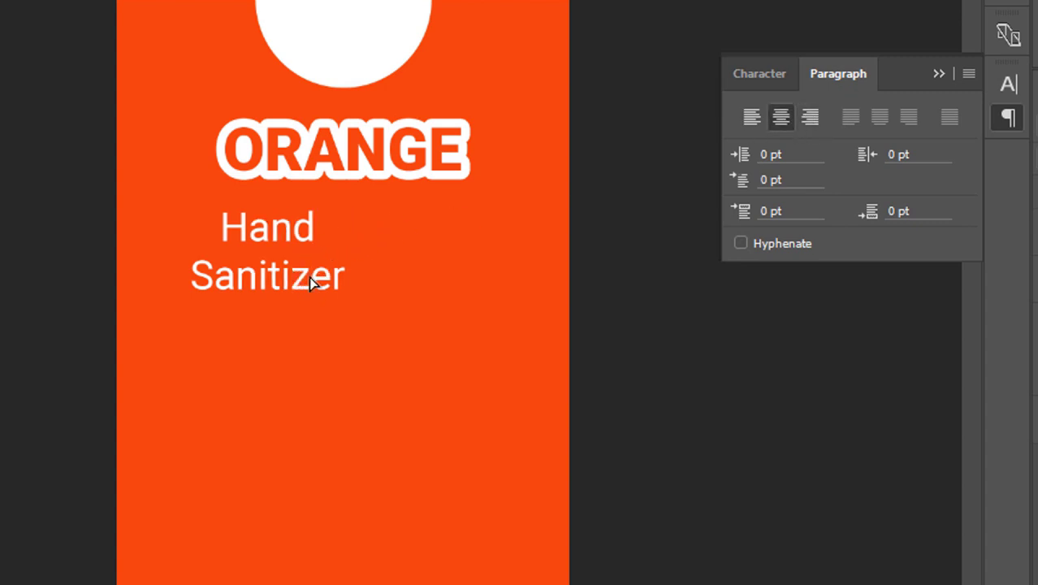
mouse_move(315, 277)
mouse_down()
mouse_move(388, 275)
mouse_move(359, 267)
mouse_move(359, 276)
mouse_up()
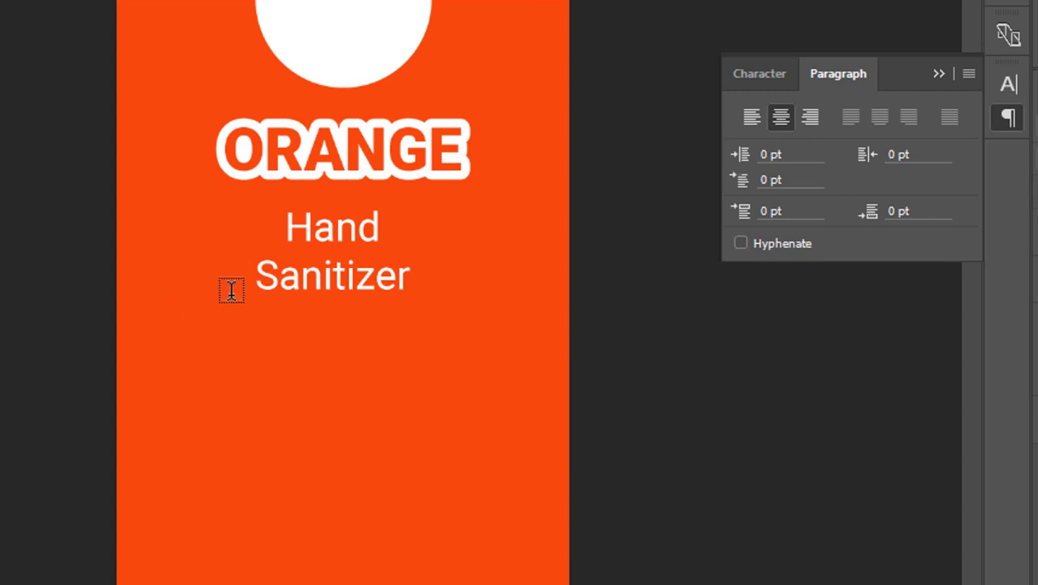
click(275, 291)
key(BackSpace)
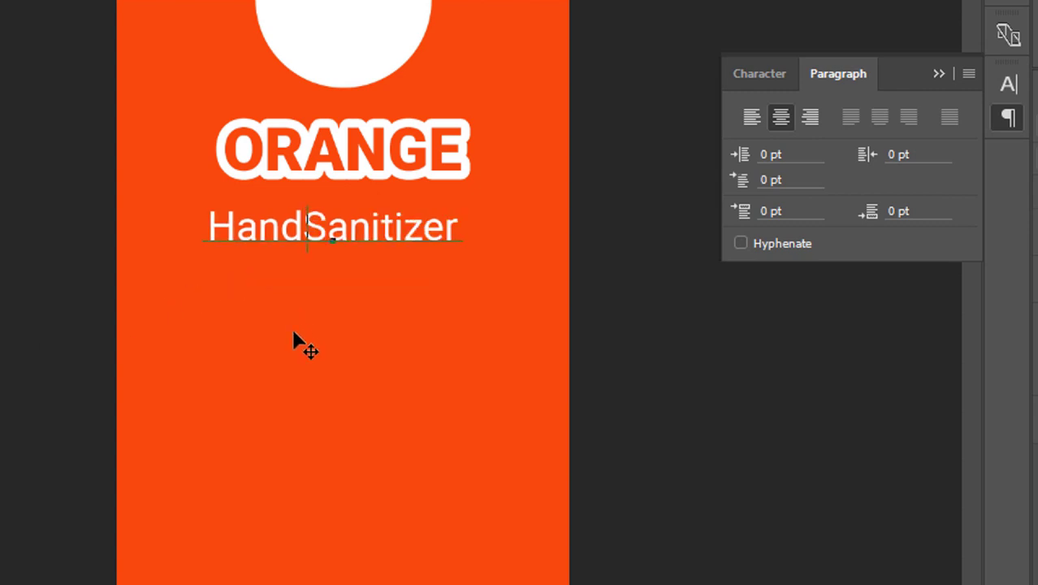
key(ctrl+Return)
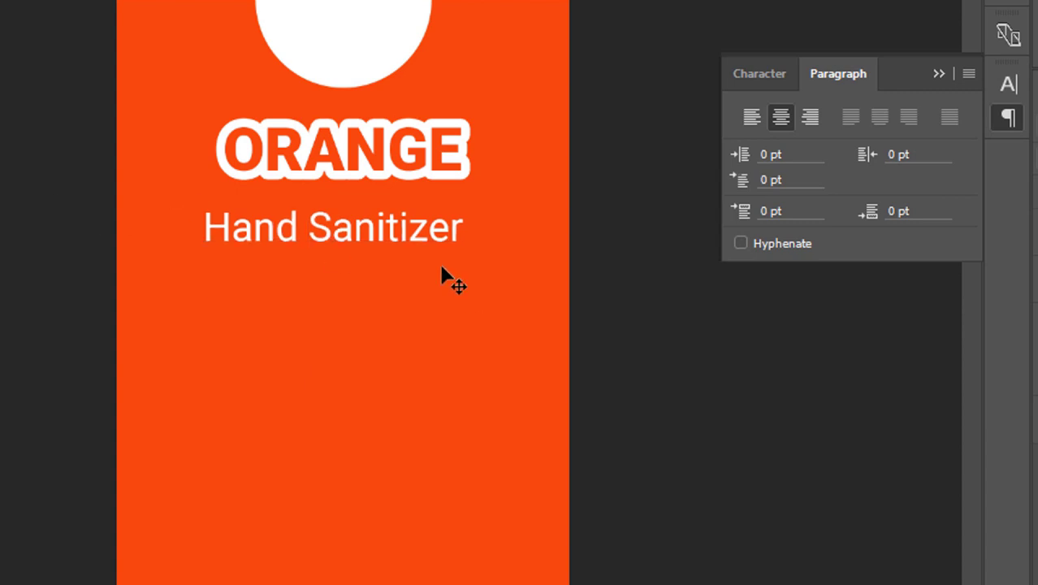
drag(406, 235, 416, 218)
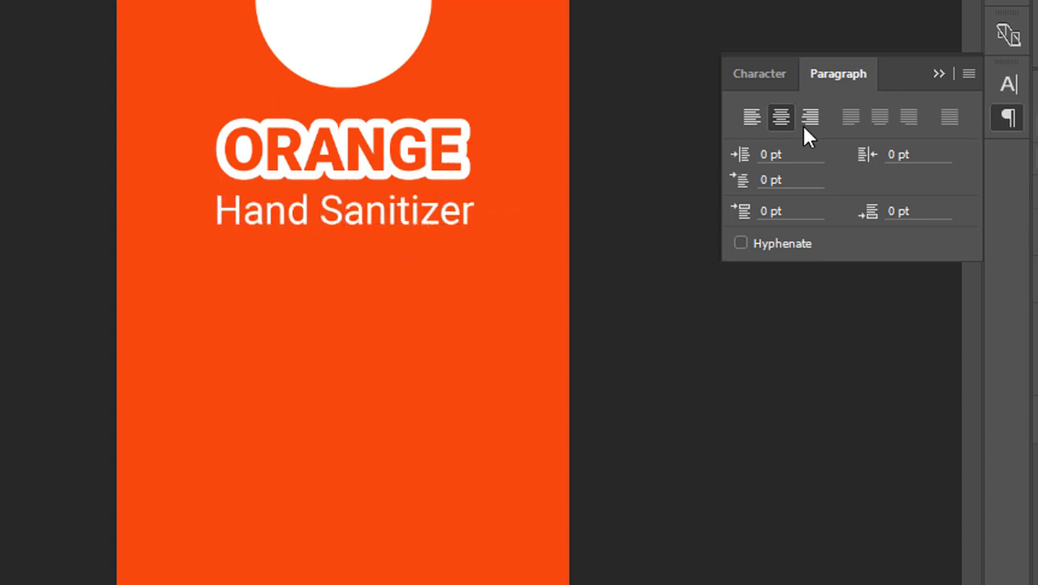
- Resize Hand Sanitizer to 16 pt and nudge it into place under ORANGE
click(774, 75)
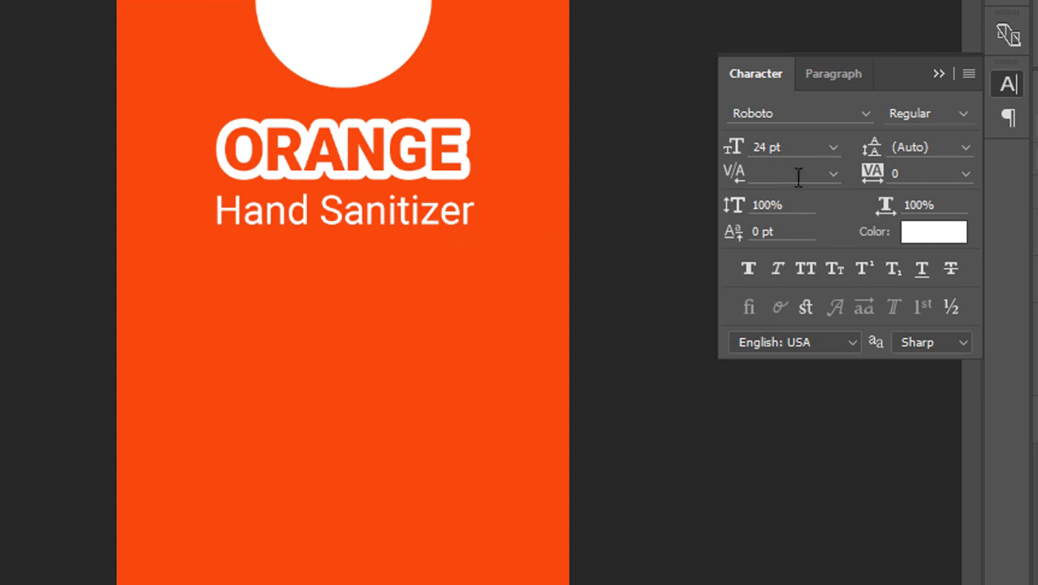
click(833, 148)
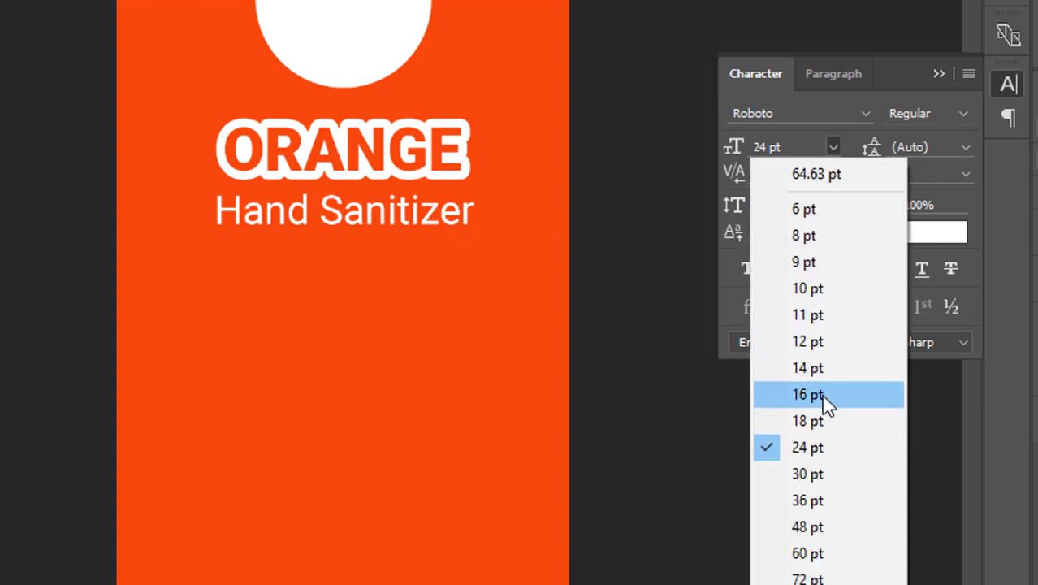
click(787, 397)
mouse_move(413, 221)
mouse_down()
mouse_move(445, 211)
mouse_move(439, 205)
mouse_up()
key(Right)
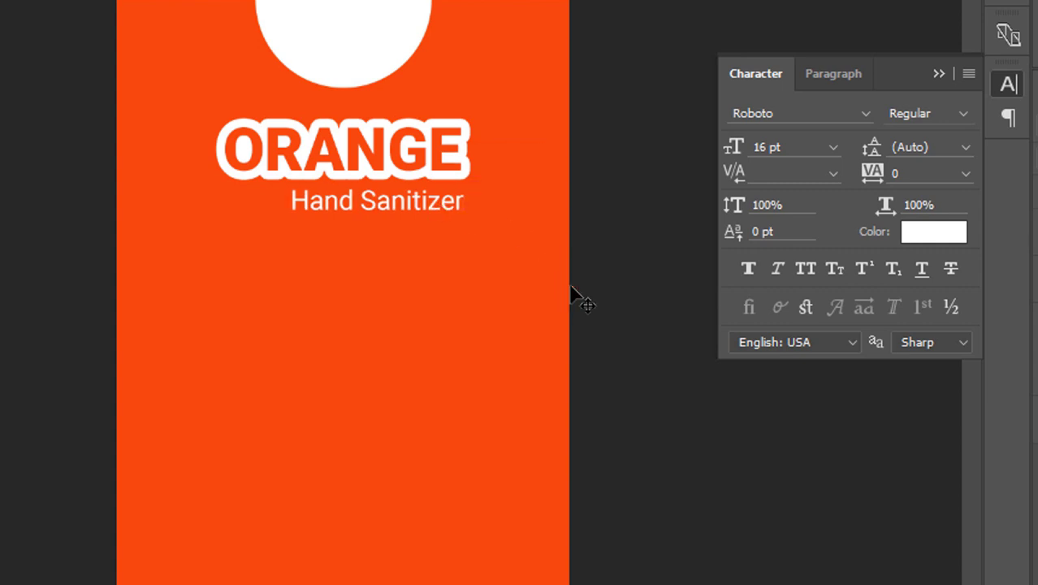
key(Right)
key(Right)
key(Right)
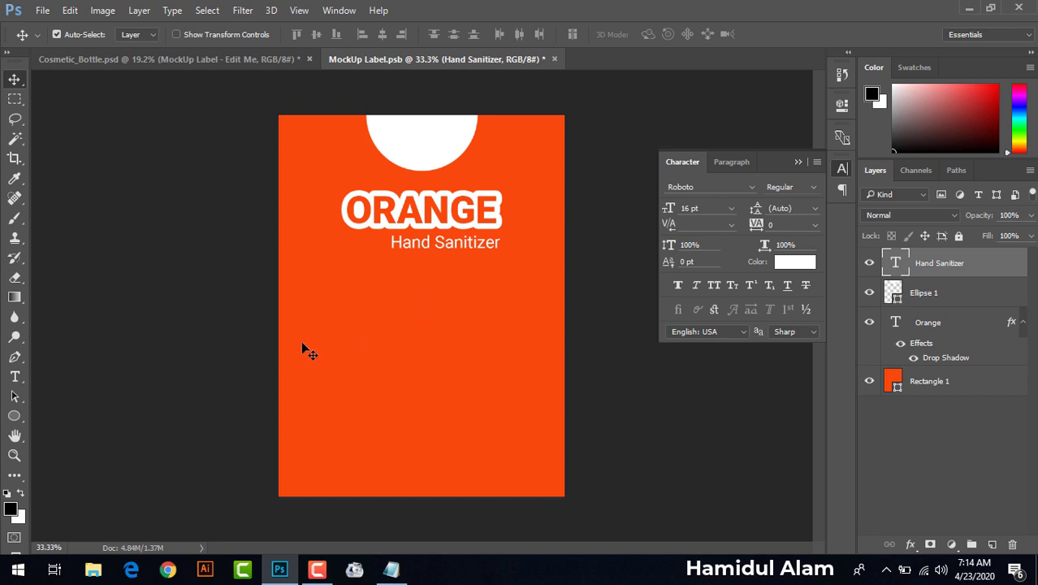
click(14, 376)
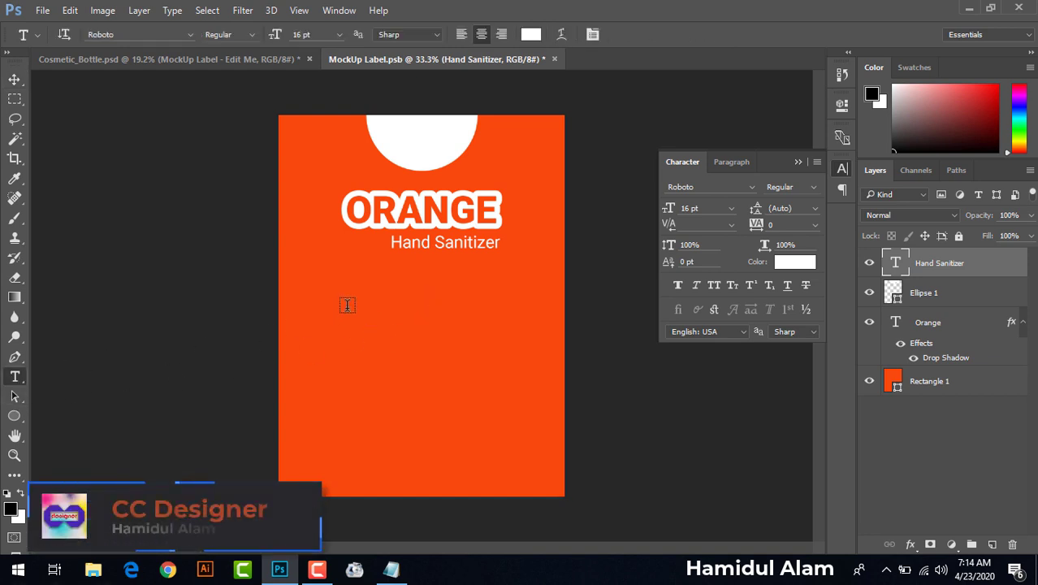
- Search Google for 'lorem ipsum' and open the lipsum.com result
click(167, 569)
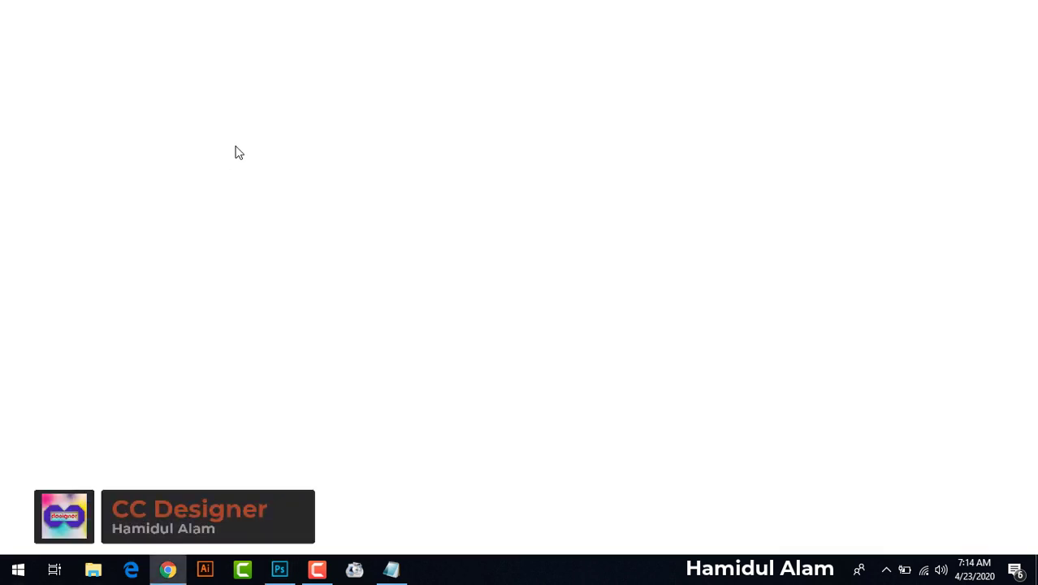
text(l)
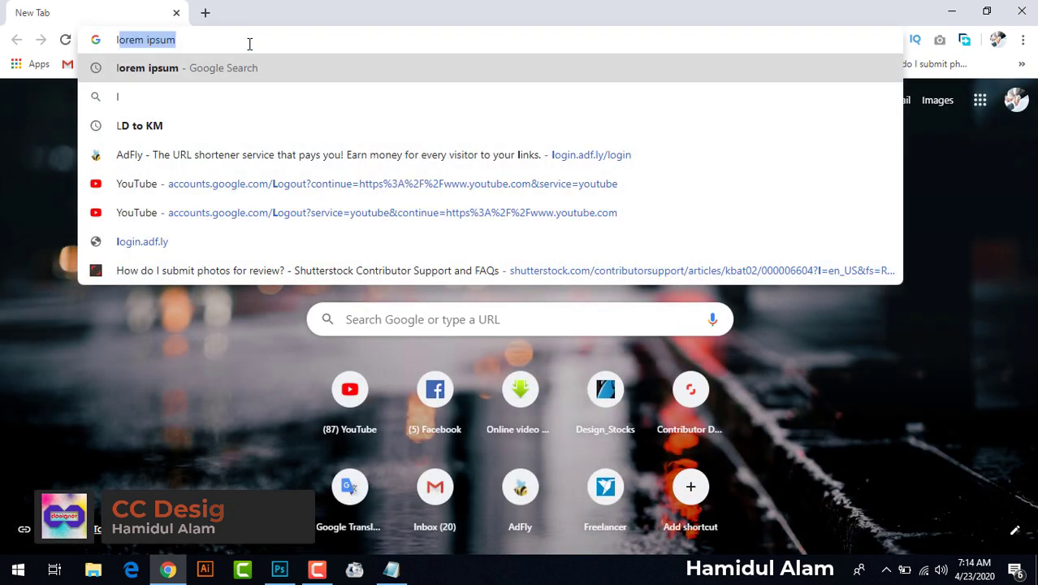
text(o)
key(Return)
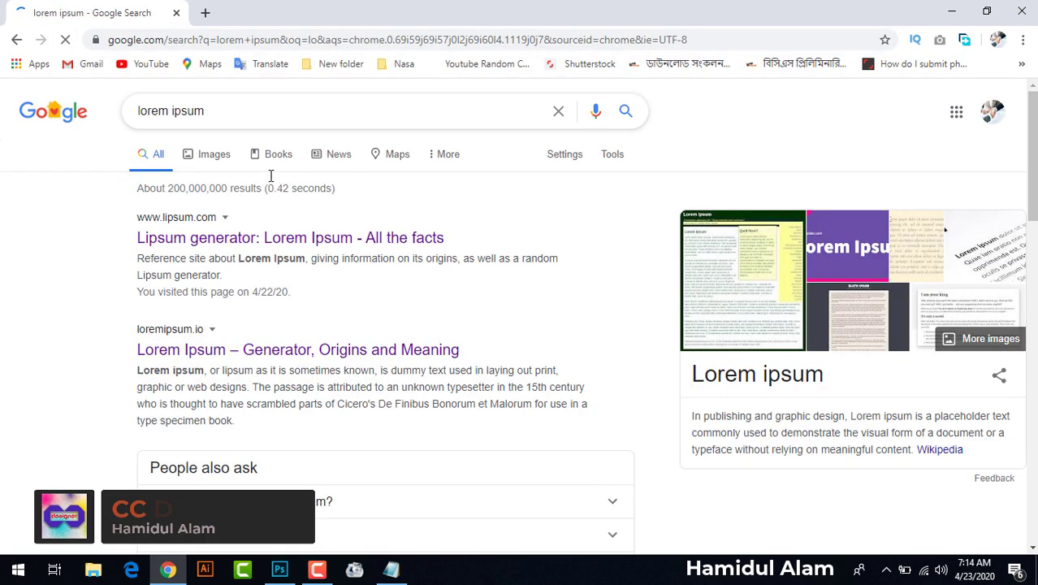
click(277, 243)
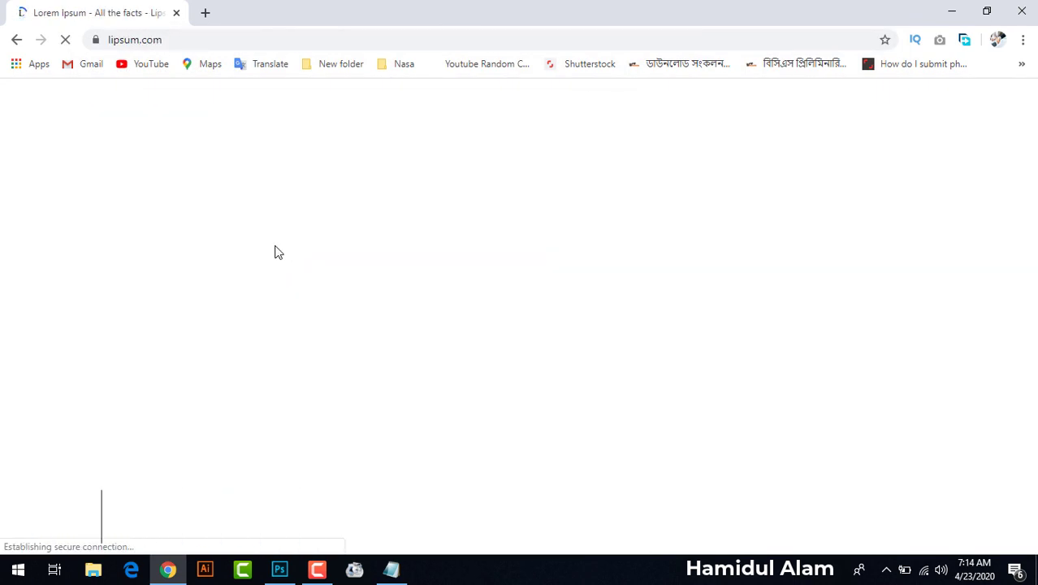
- Copy lipsum.com's opening lorem ipsum paragraph and return to Photoshop
scroll(170, 251, down, 1)
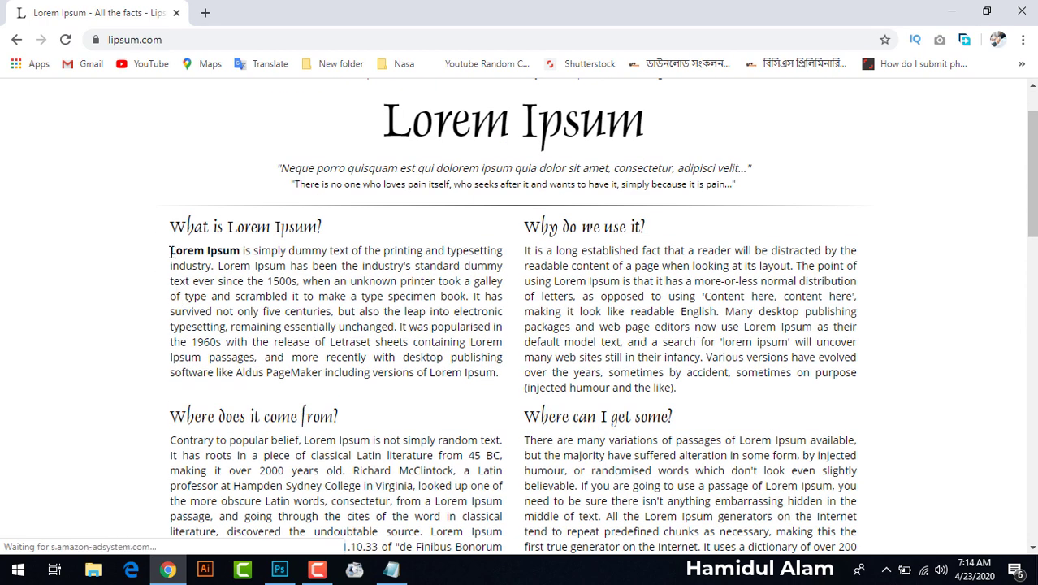
drag(170, 251, 348, 325)
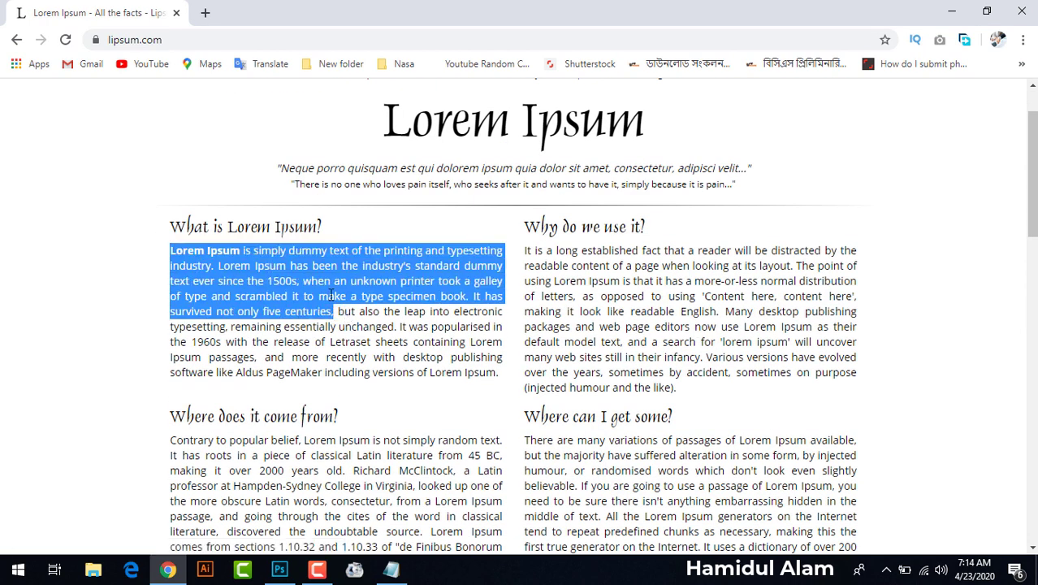
right_click(332, 296)
click(358, 304)
click(279, 570)
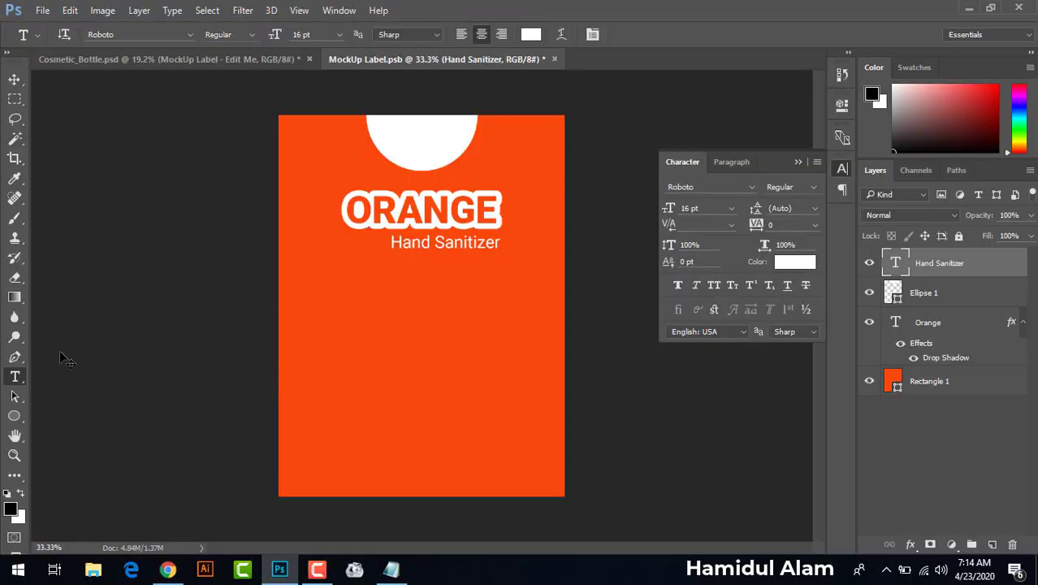
- Add vertical guides at about 0.77 in and 3.0 in as the label's text margins
key(ctrl+r)
drag(37, 349, 344, 355)
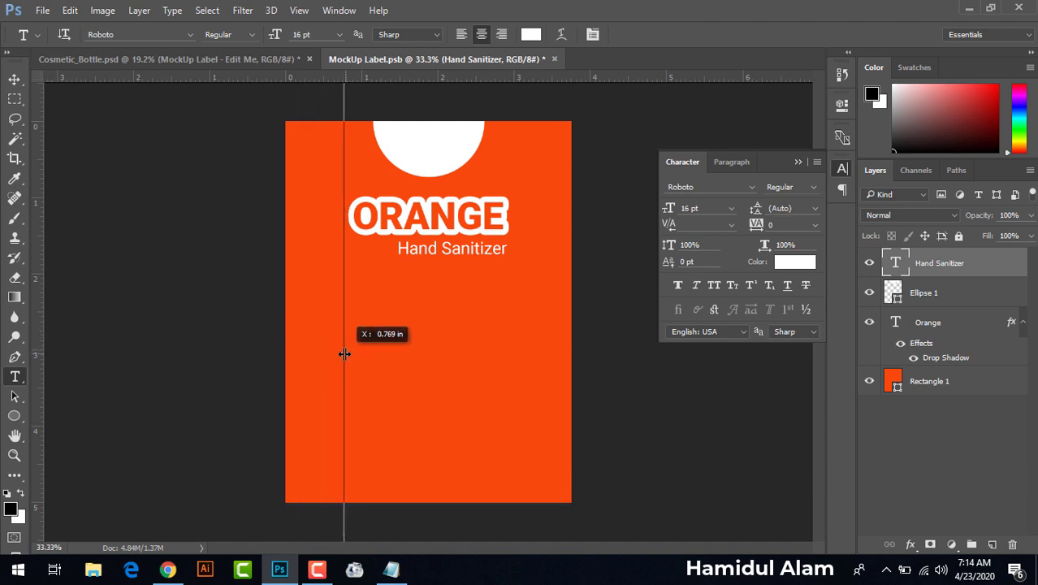
drag(36, 367, 515, 369)
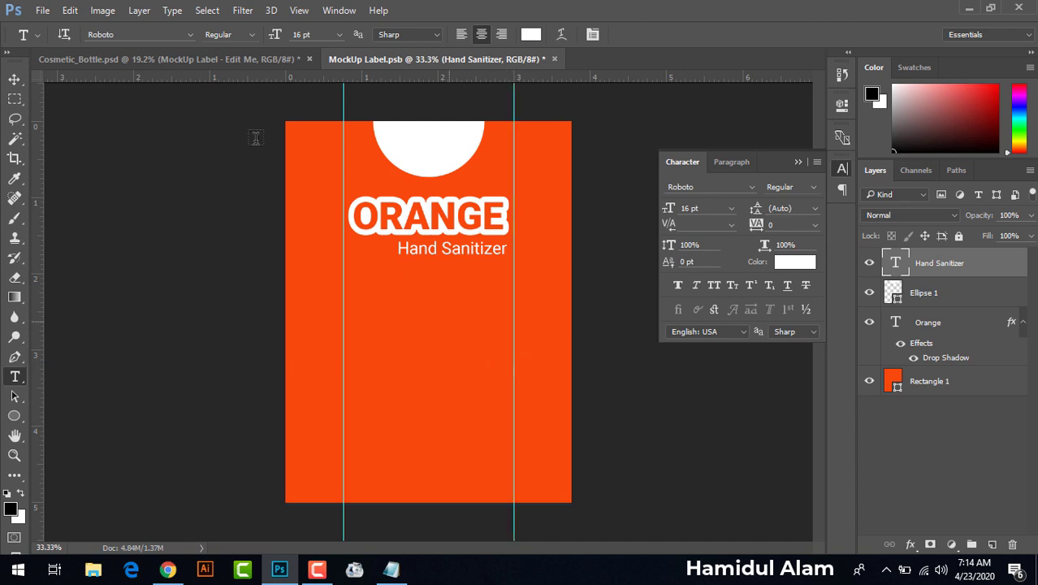
click(218, 61)
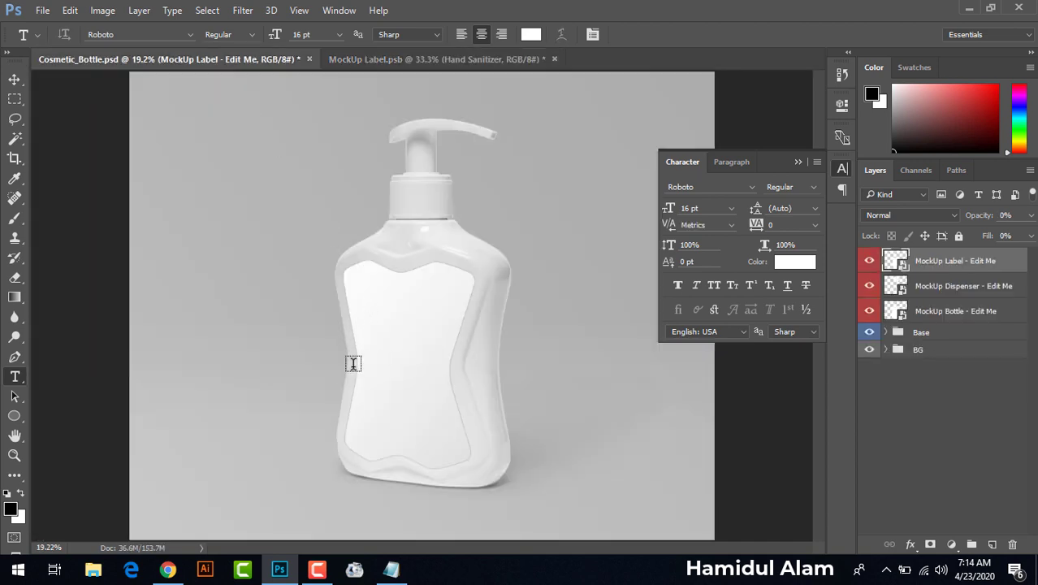
click(388, 61)
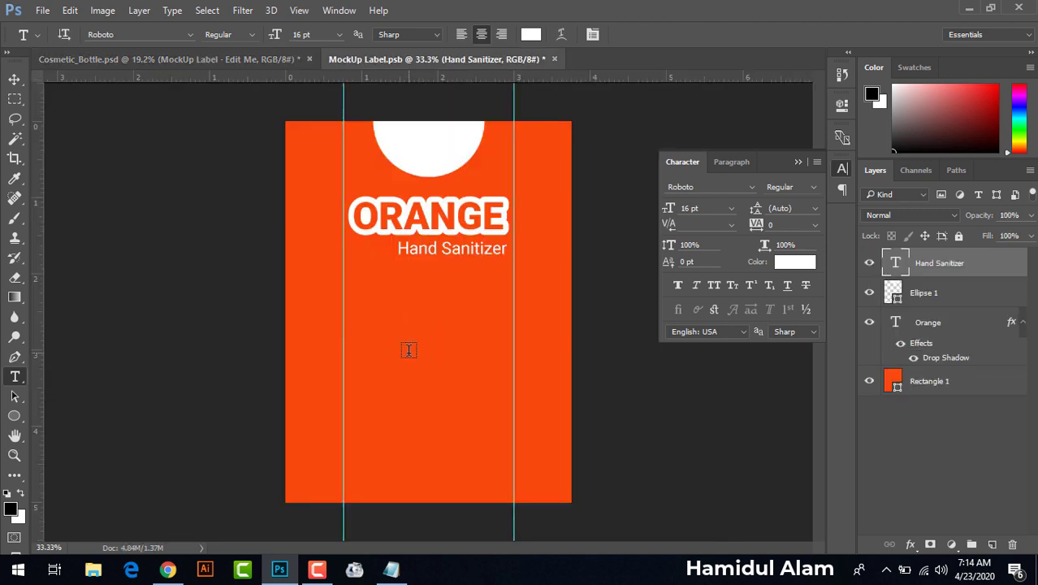
- Place the lorem ipsum paragraph between the guides as 9 pt Roboto Light text
drag(348, 280, 508, 428)
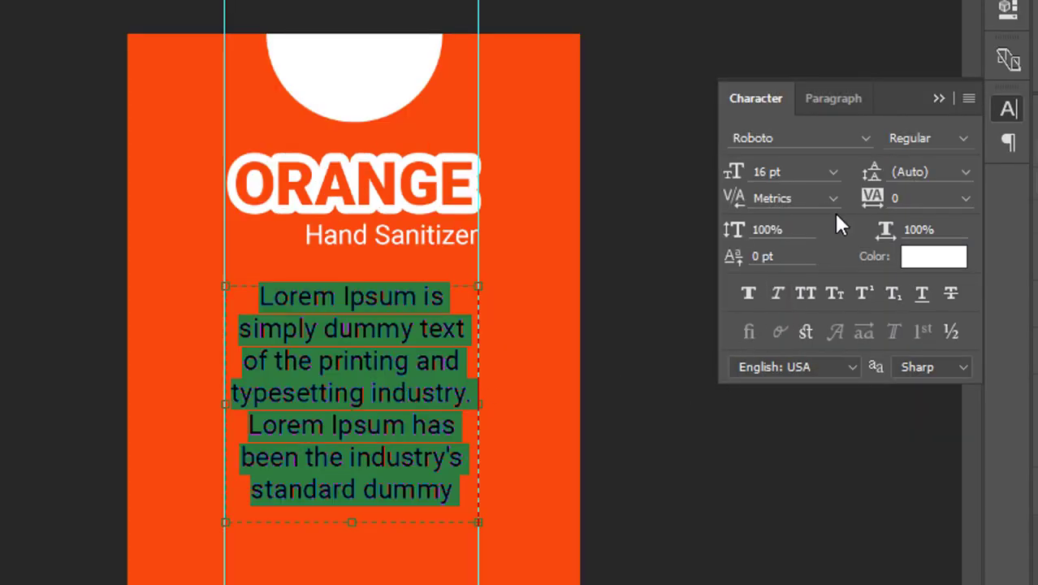
click(829, 98)
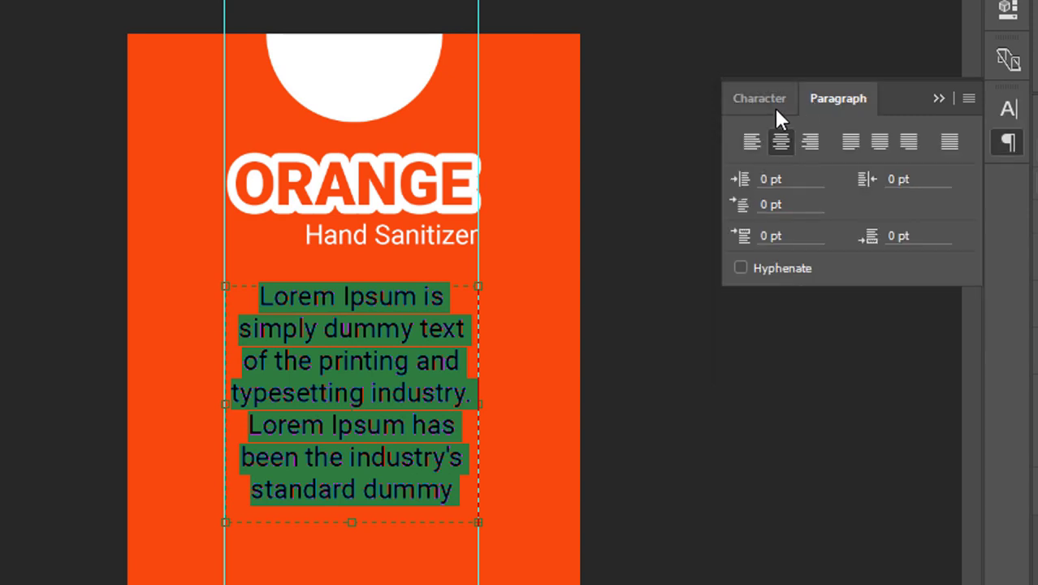
click(752, 136)
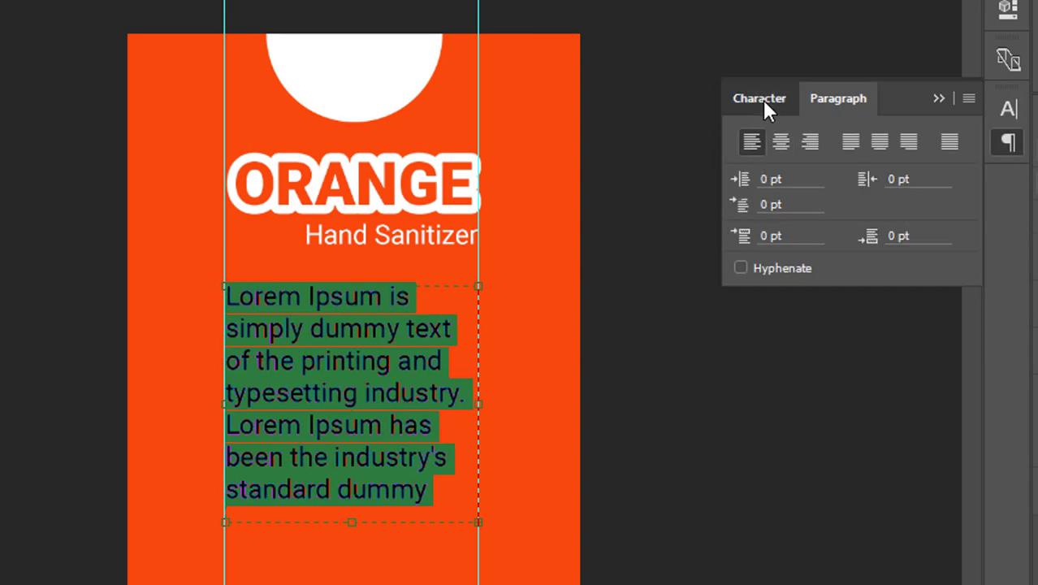
click(761, 98)
click(833, 173)
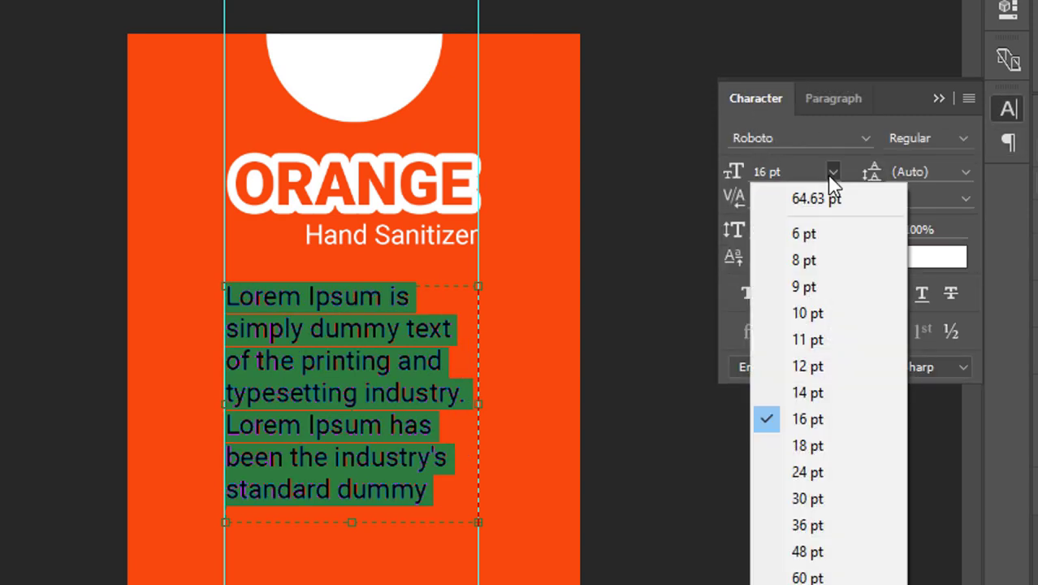
click(826, 286)
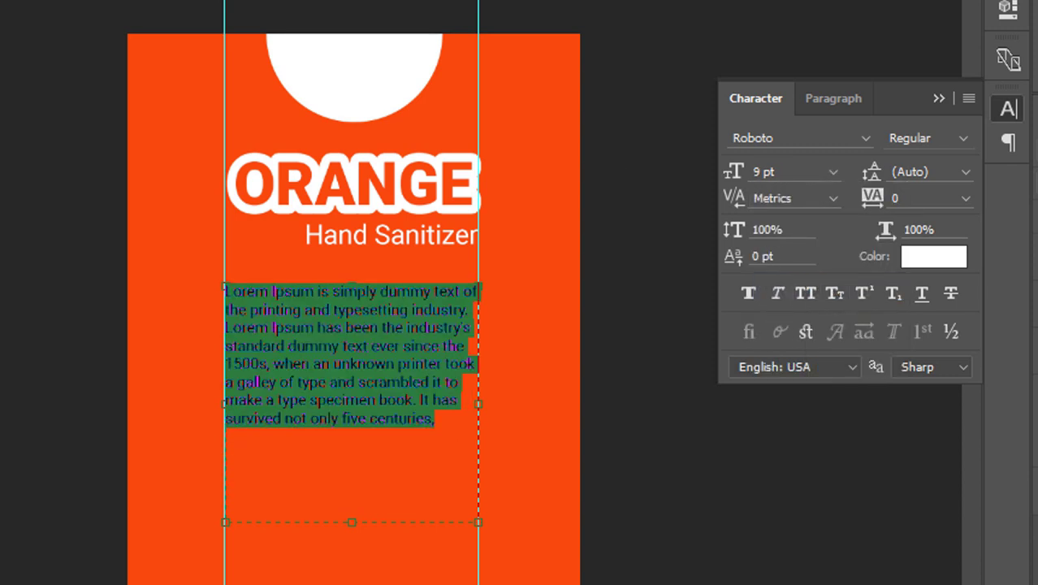
key(ctrl+Return)
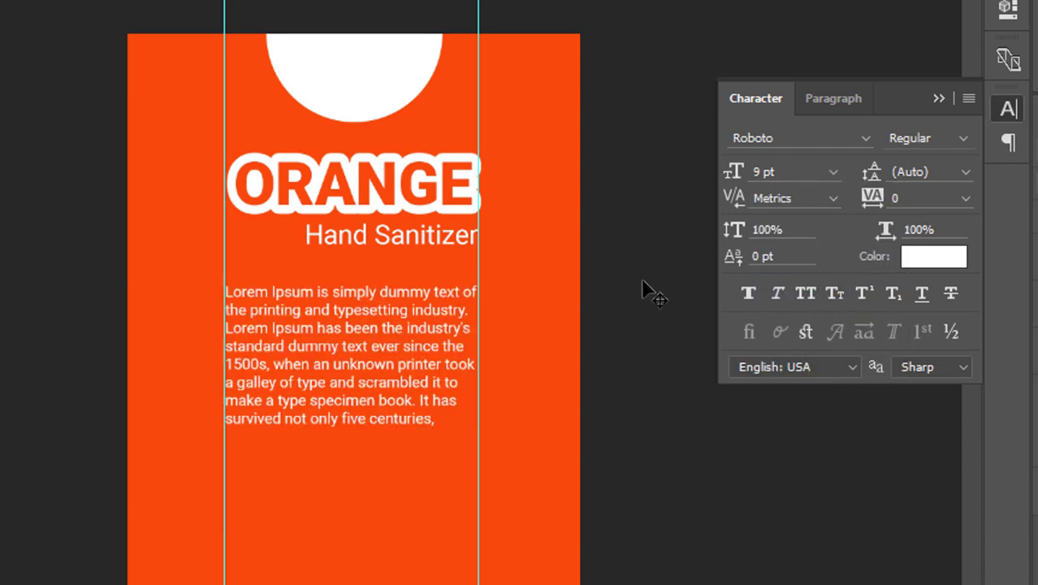
click(964, 137)
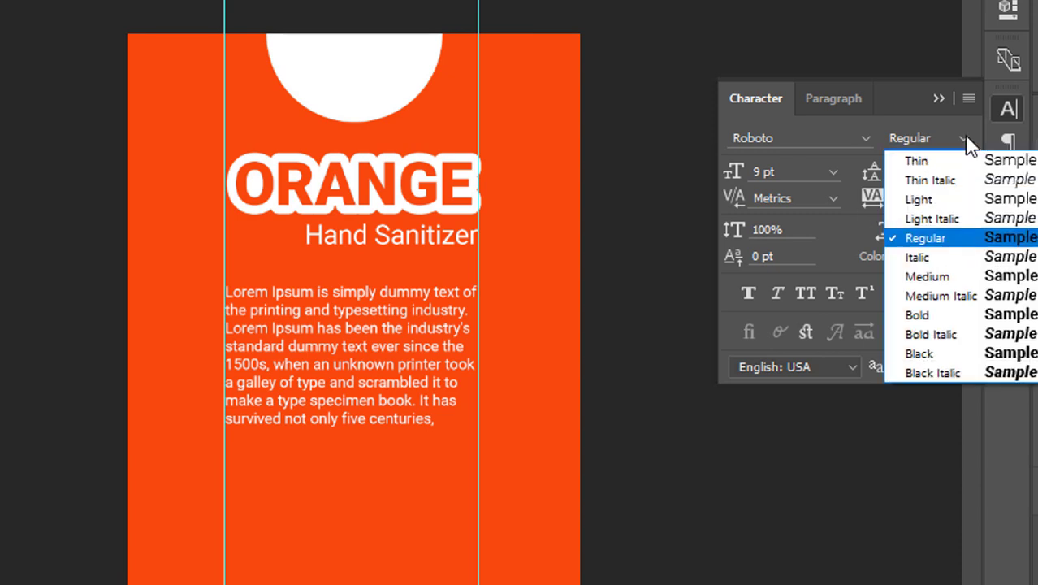
click(941, 202)
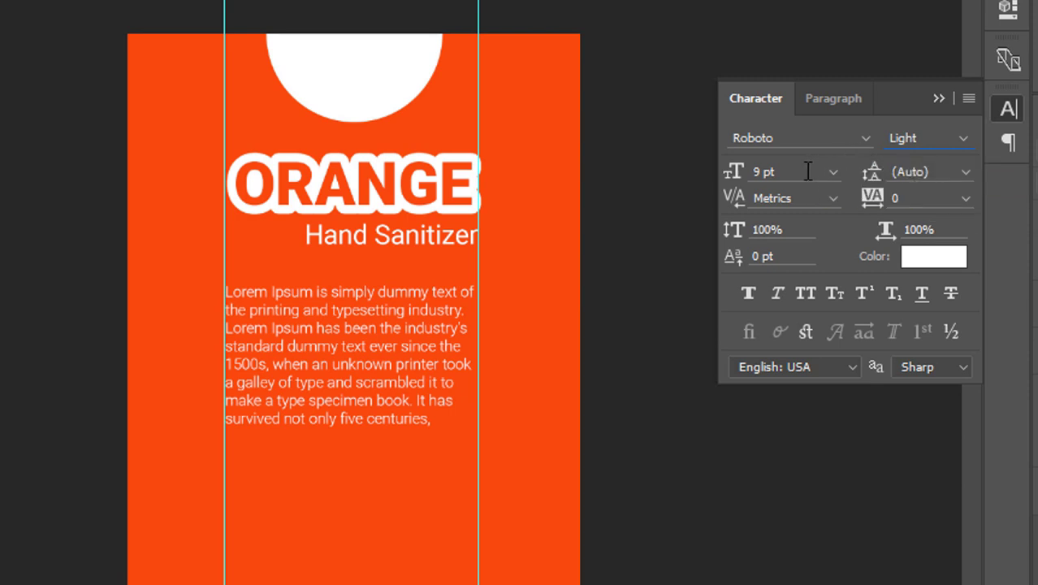
- Set the paragraph to Justify Last Centered alignment
key(ctrl+semicolon)
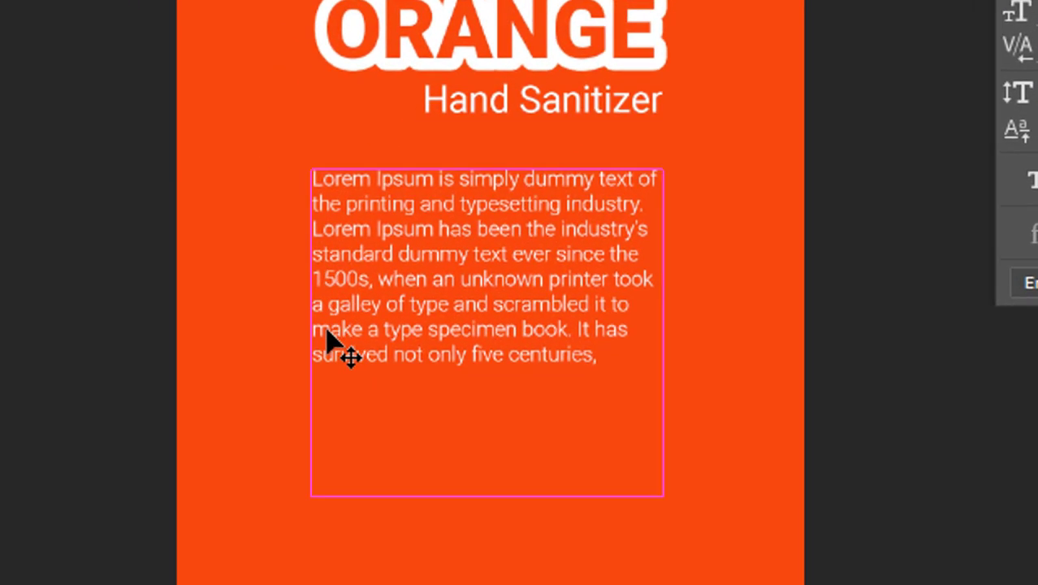
key(ctrl+plus)
key(ctrl+plus)
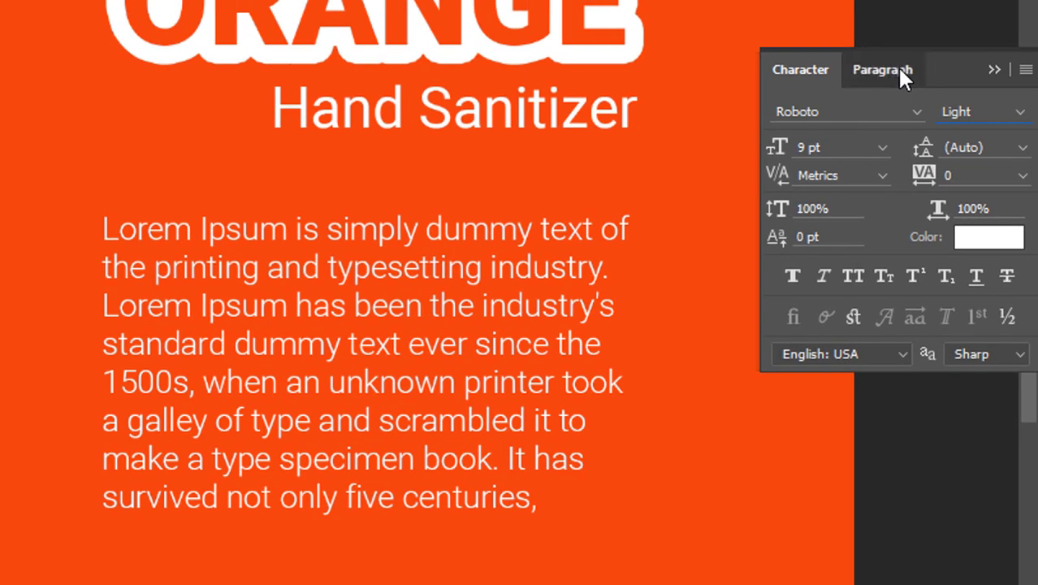
click(893, 69)
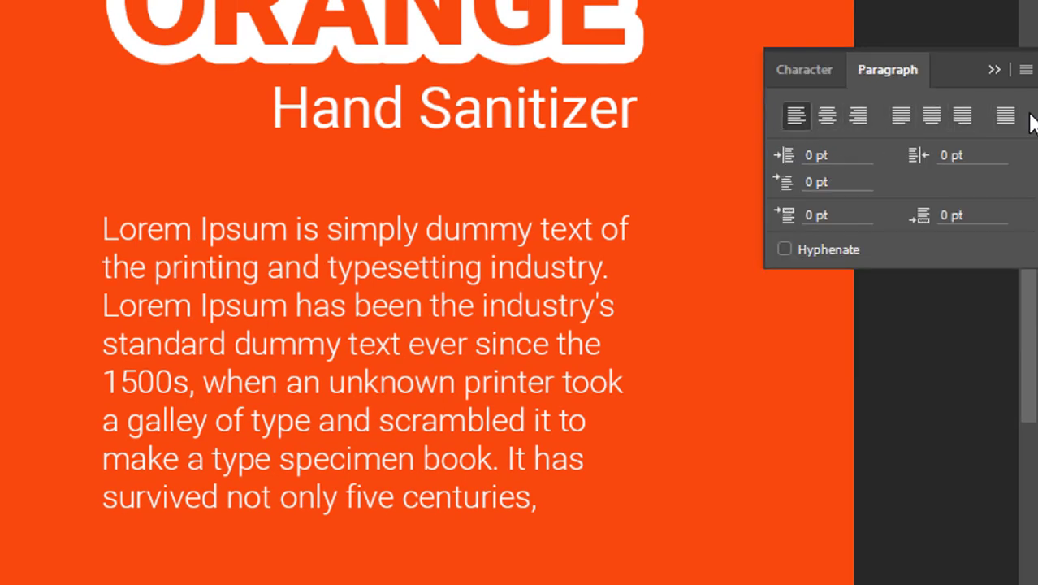
click(932, 115)
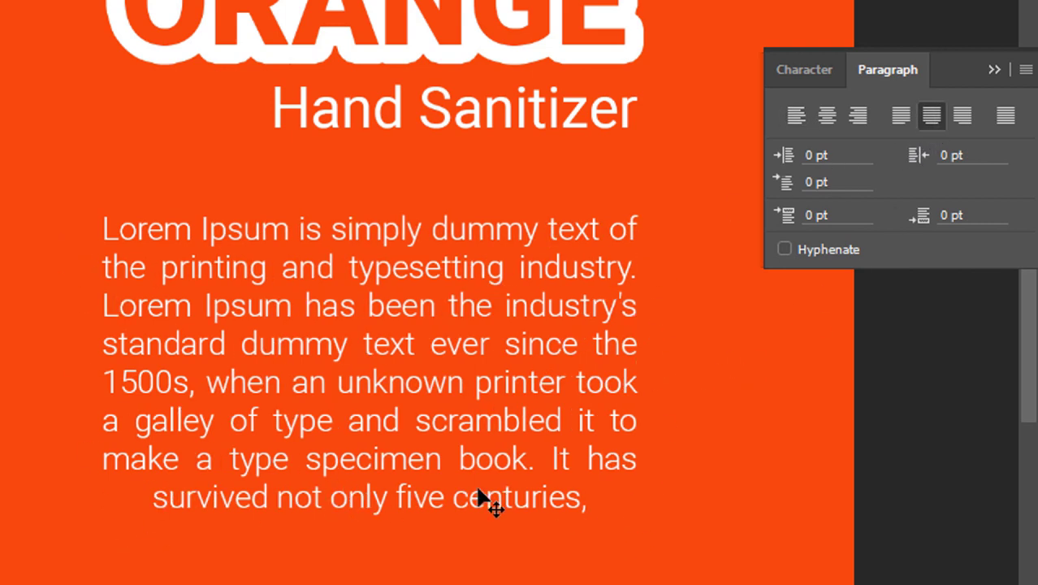
click(997, 70)
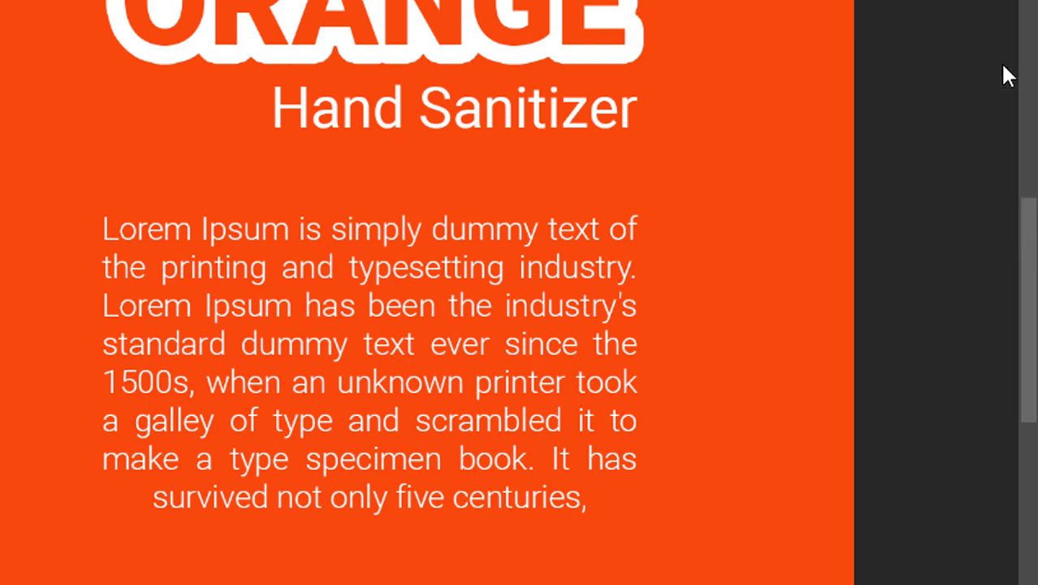
click(500, 345)
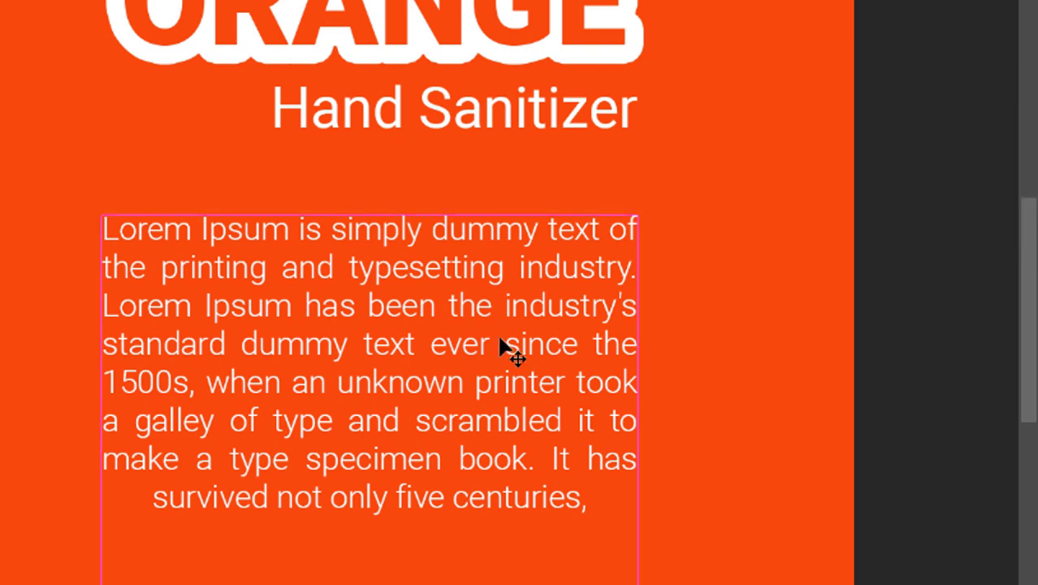
key(ctrl+minus)
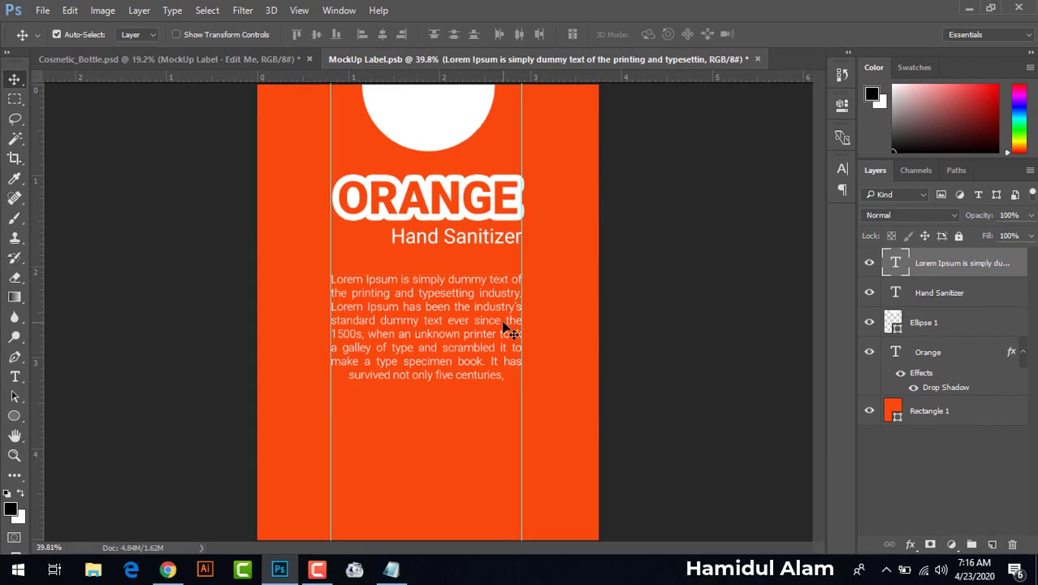
- Centre the body paragraph and copy the tagline line from the Notepad notes
drag(446, 331, 448, 325)
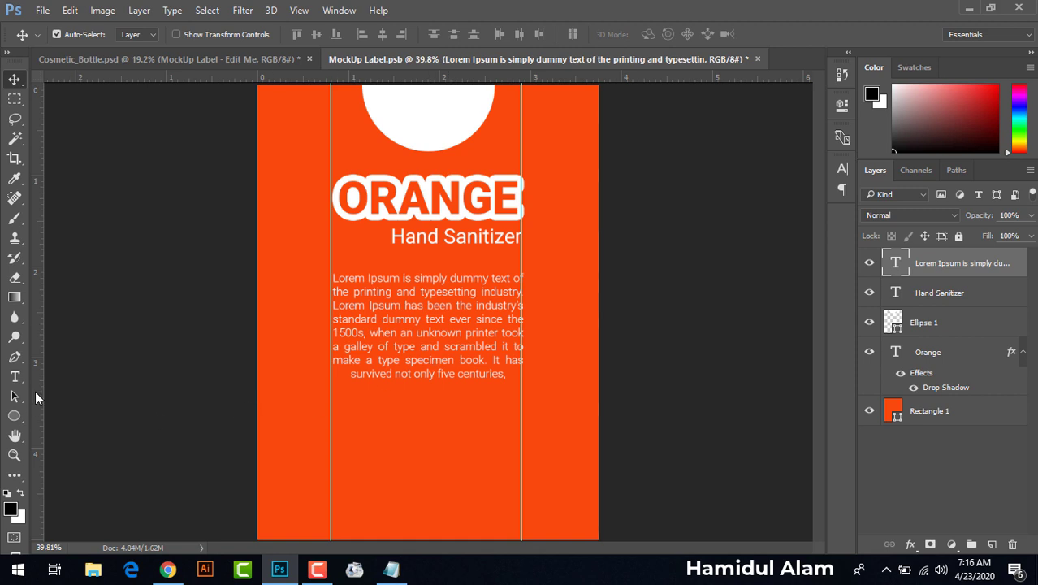
click(390, 571)
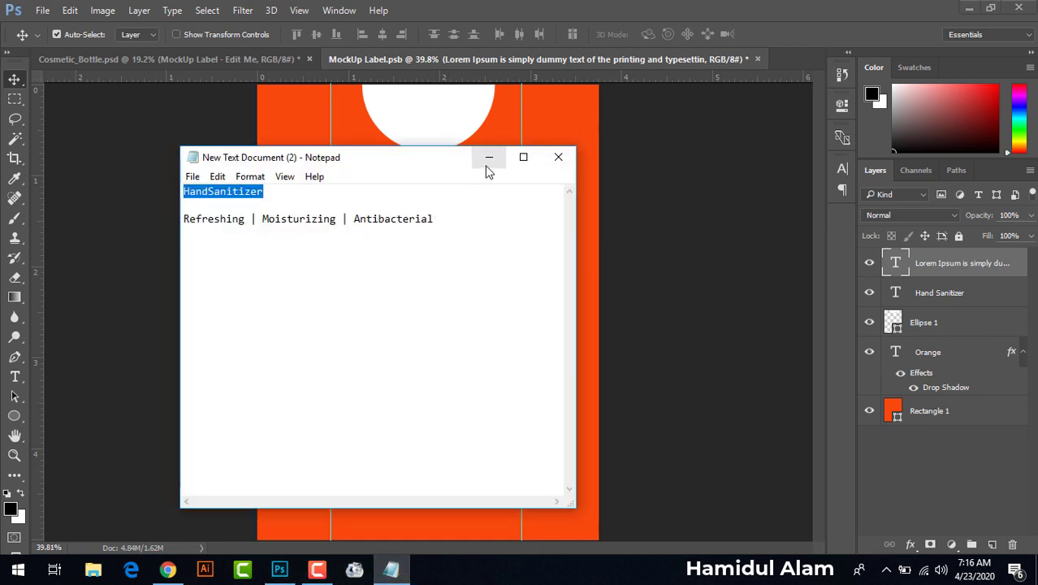
click(446, 219)
drag(446, 219, 176, 225)
key(ctrl+c)
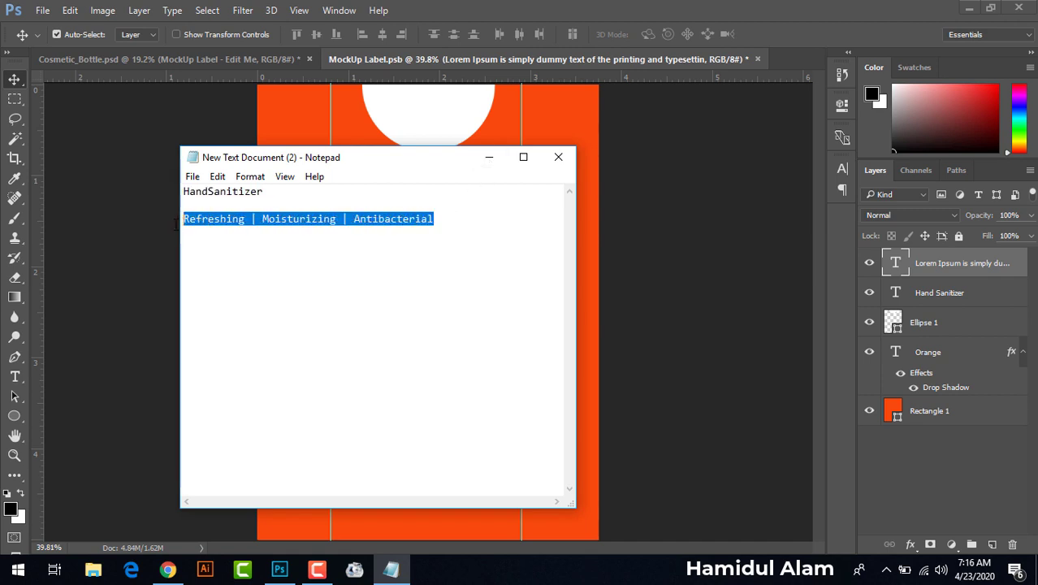
click(489, 156)
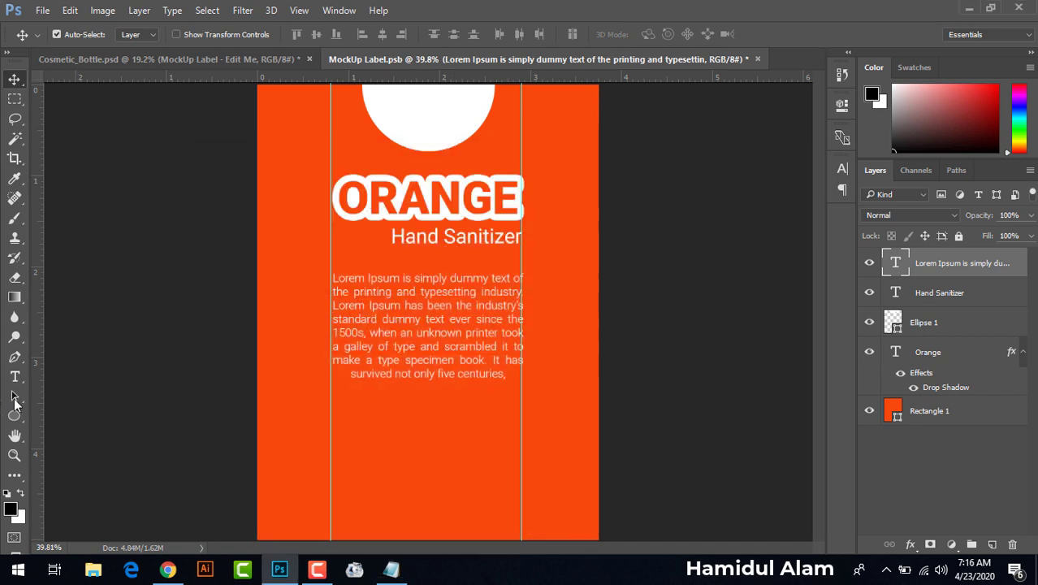
- Paste 'Refreshing | Moisturizing | Antibacterial' as a new text layer centred below the paragraph
click(15, 376)
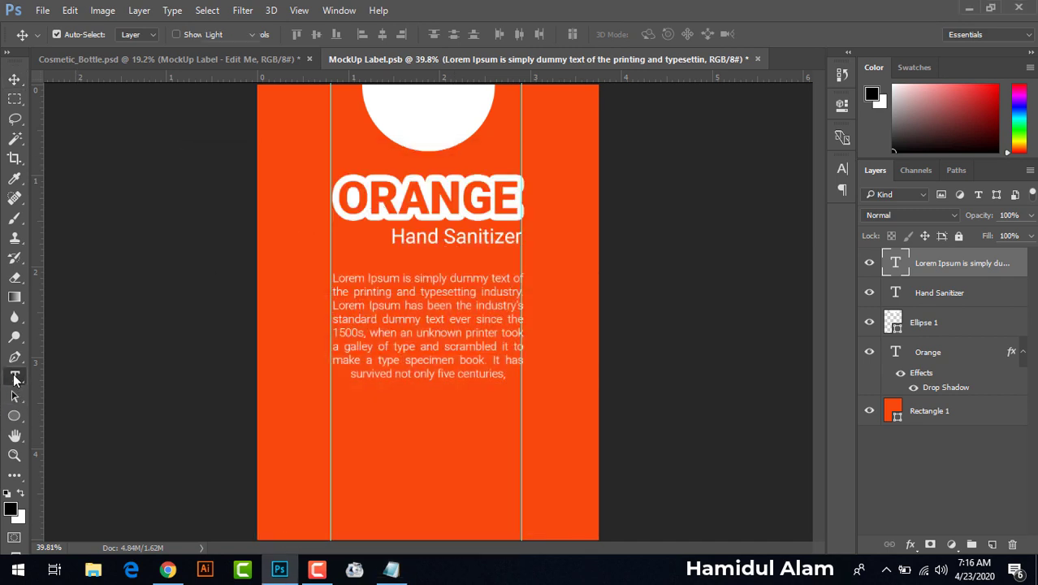
click(371, 444)
key(ctrl+v)
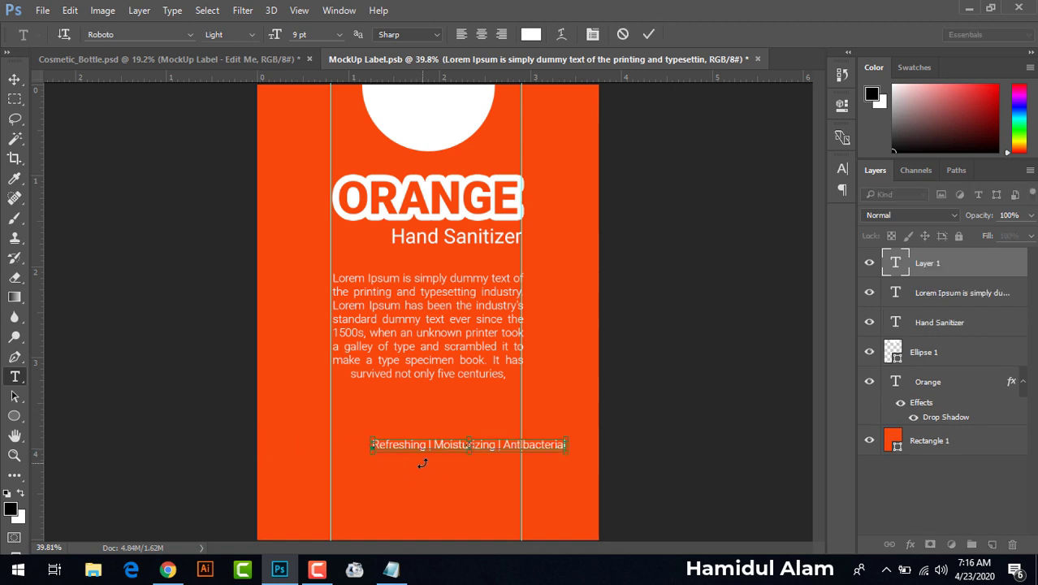
click(122, 286)
key(v)
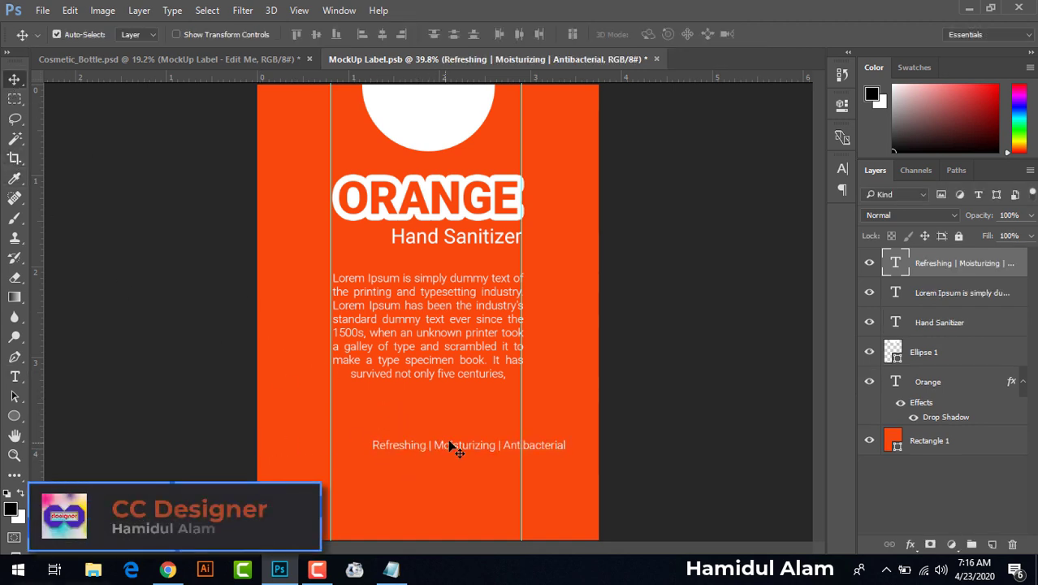
mouse_move(451, 445)
mouse_down()
mouse_move(394, 440)
mouse_move(409, 448)
mouse_move(409, 420)
mouse_up()
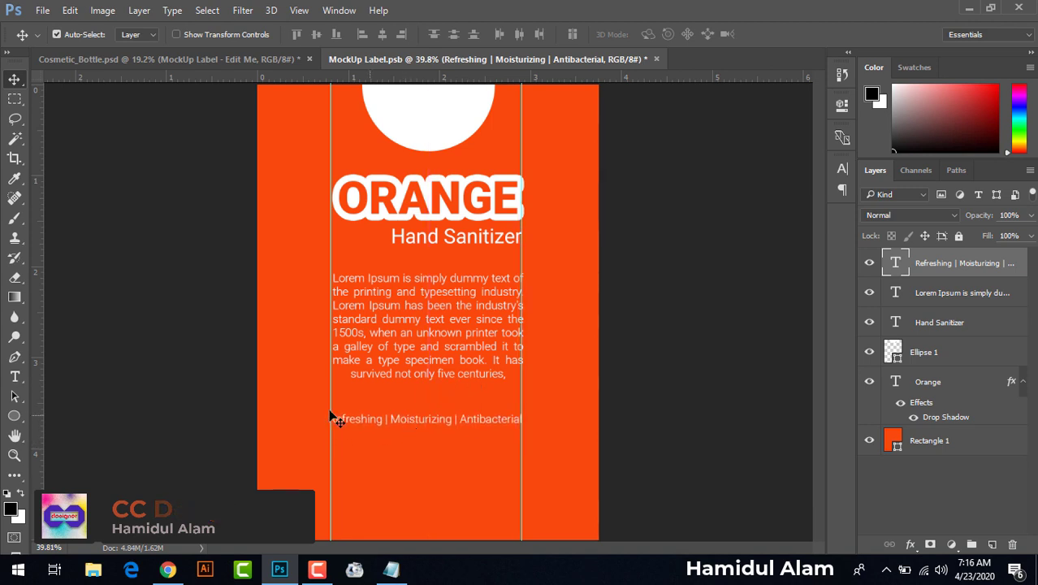
click(15, 416)
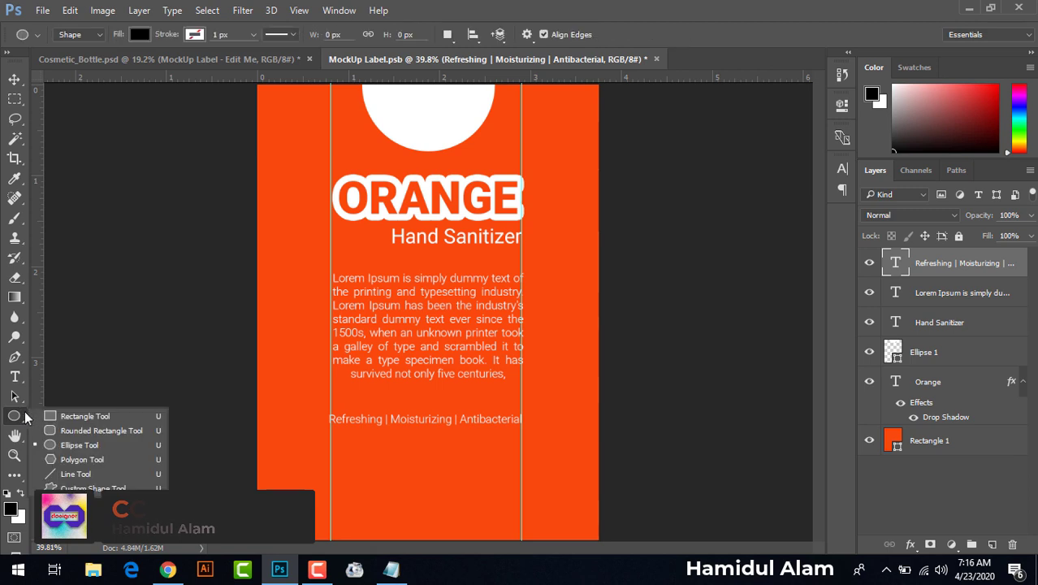
- Draw a dark orange rounded-rectangle pill behind the tagline with fully rounded corners
click(114, 432)
drag(329, 398, 522, 437)
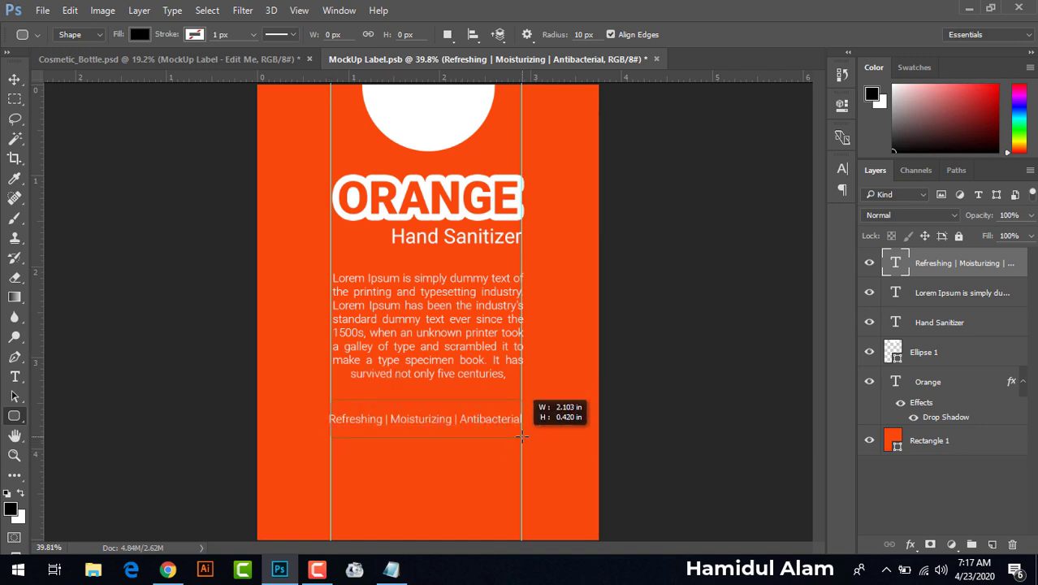
drag(522, 438, 522, 437)
key(v)
double_click(897, 299)
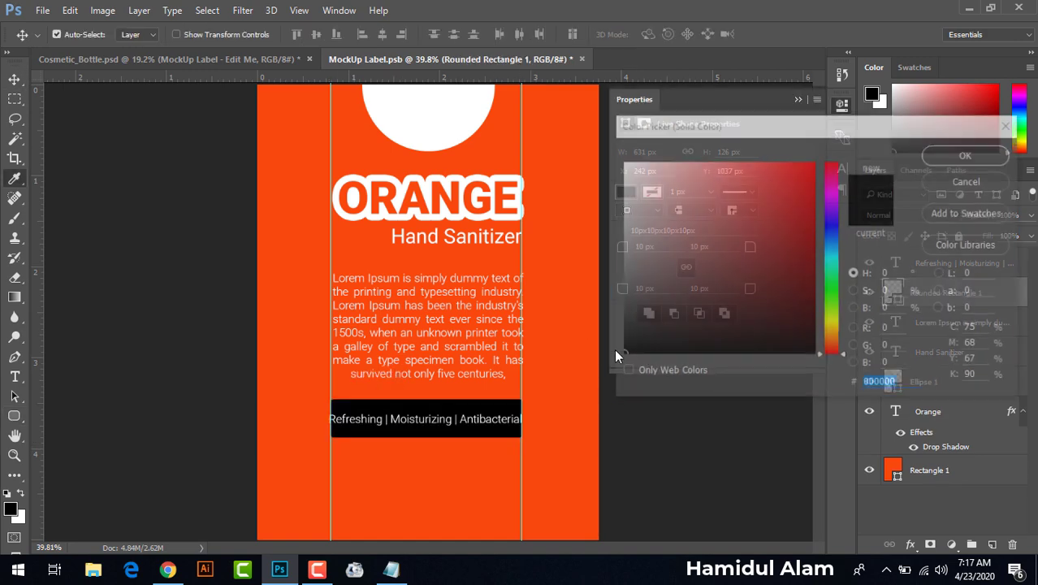
click(574, 287)
click(810, 221)
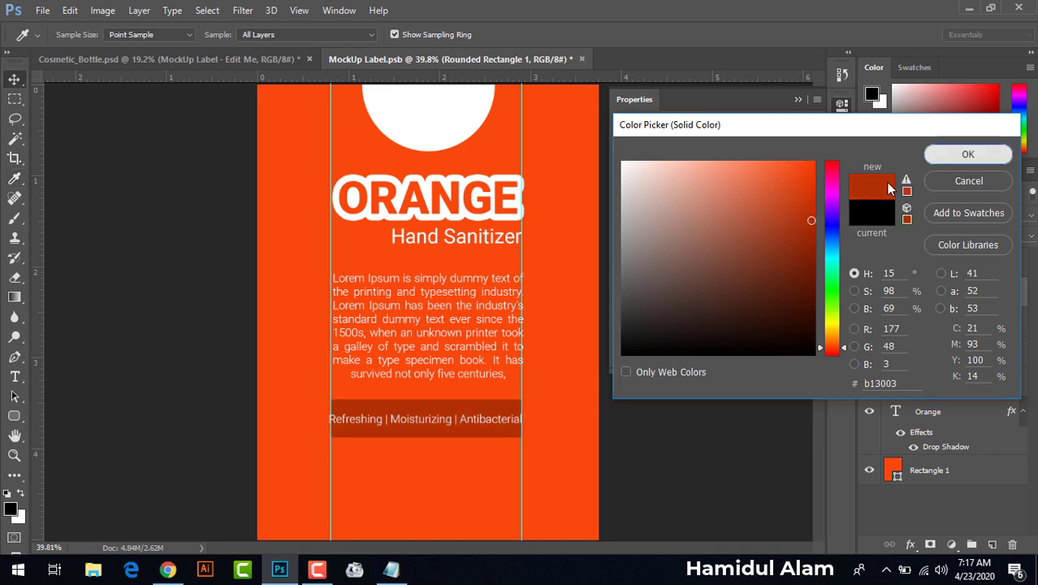
click(966, 155)
click(797, 98)
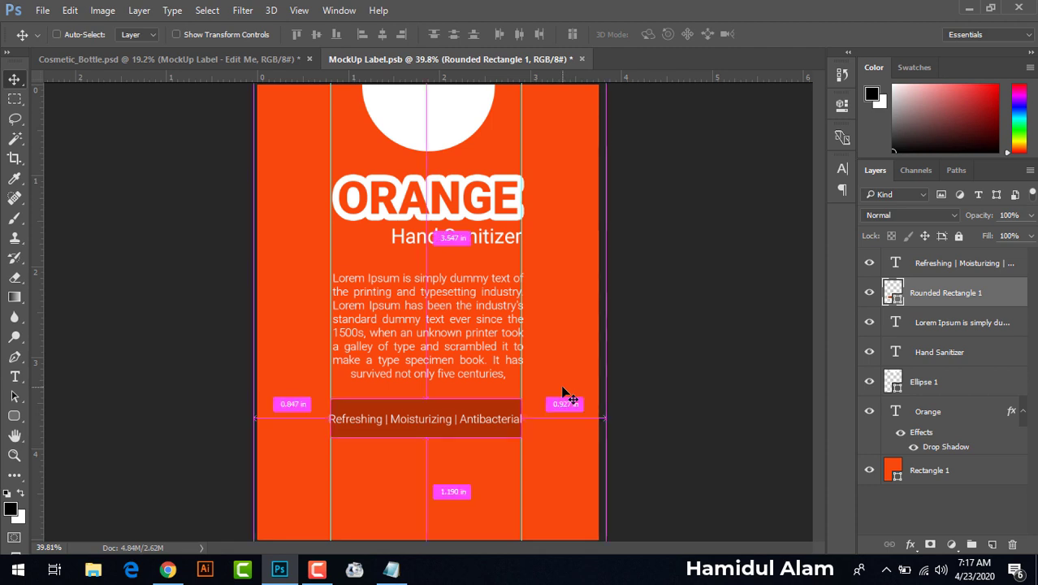
key(ctrl+h)
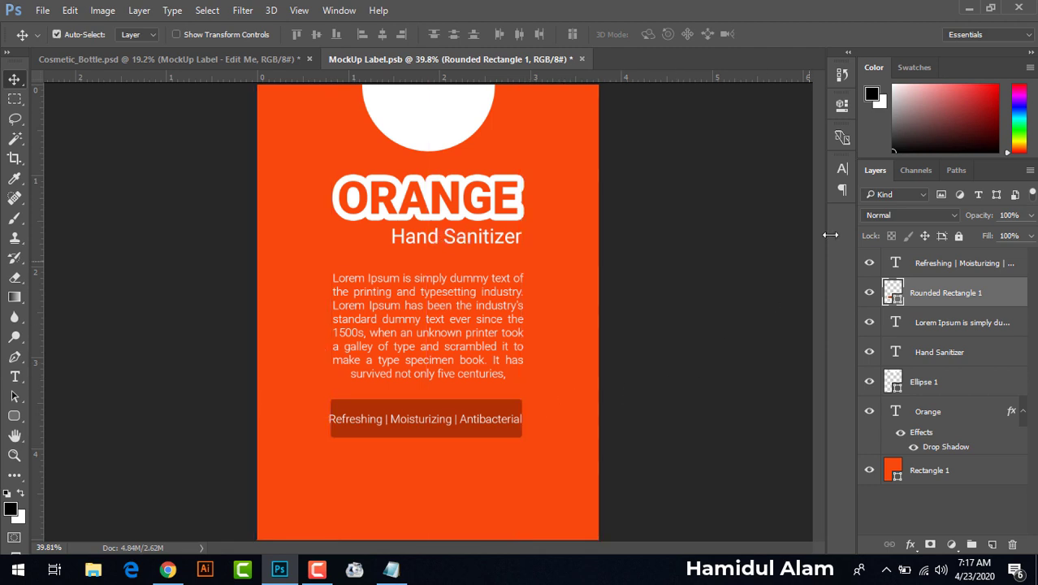
click(843, 102)
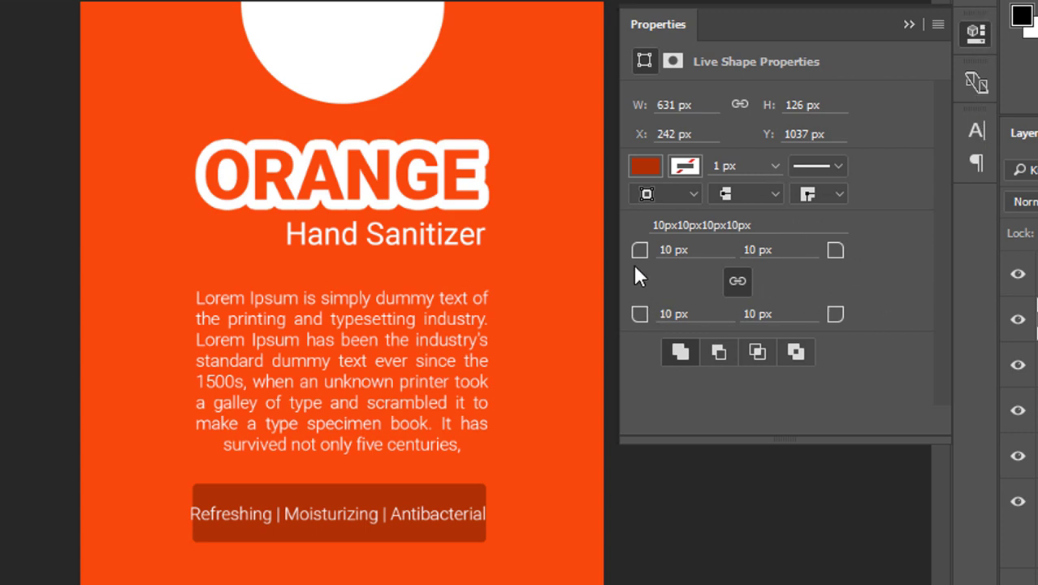
drag(642, 252, 748, 256)
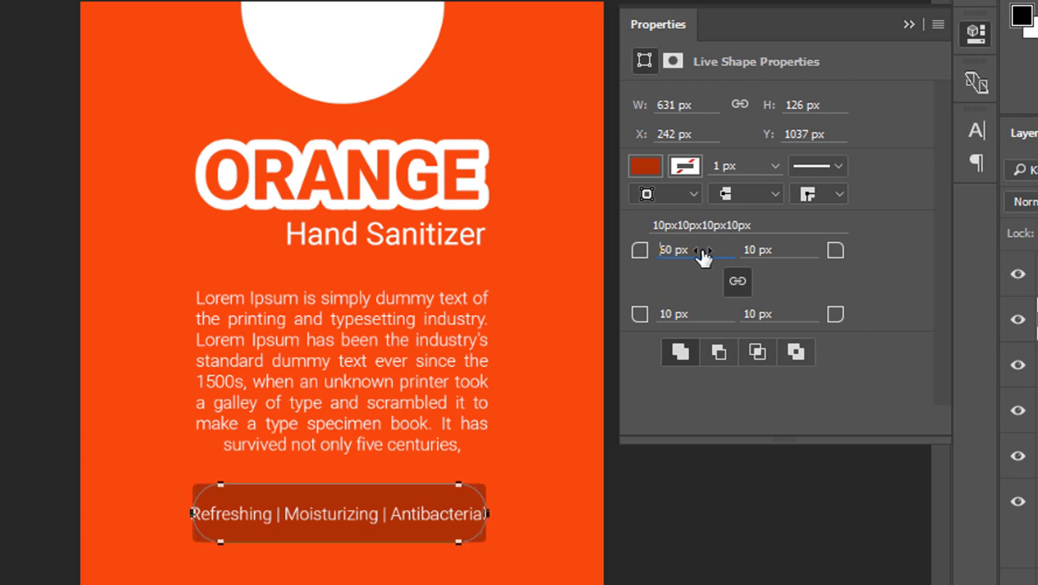
- Set the tagline to 7 pt Roboto Medium
click(429, 526)
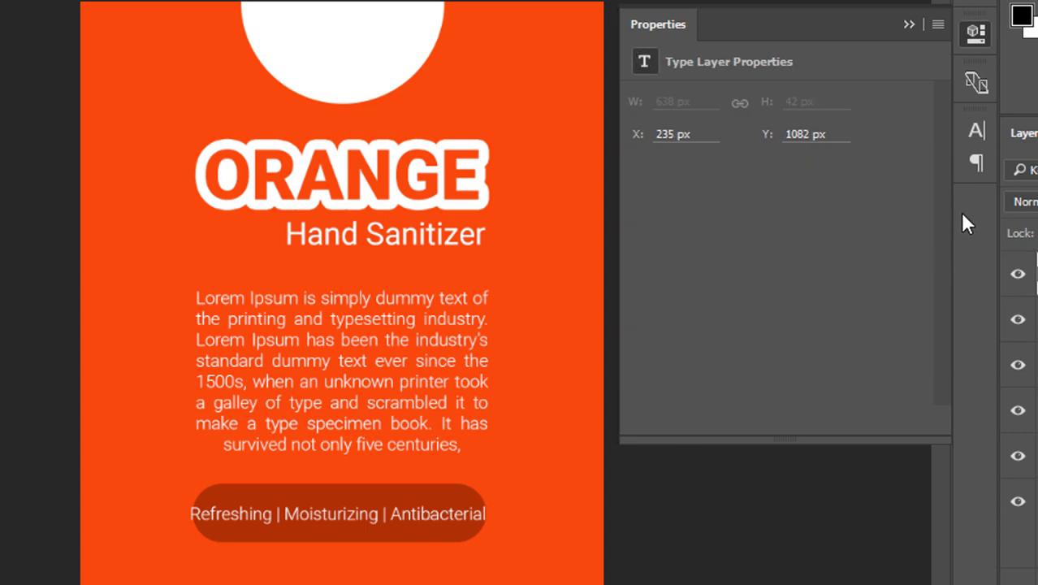
click(976, 131)
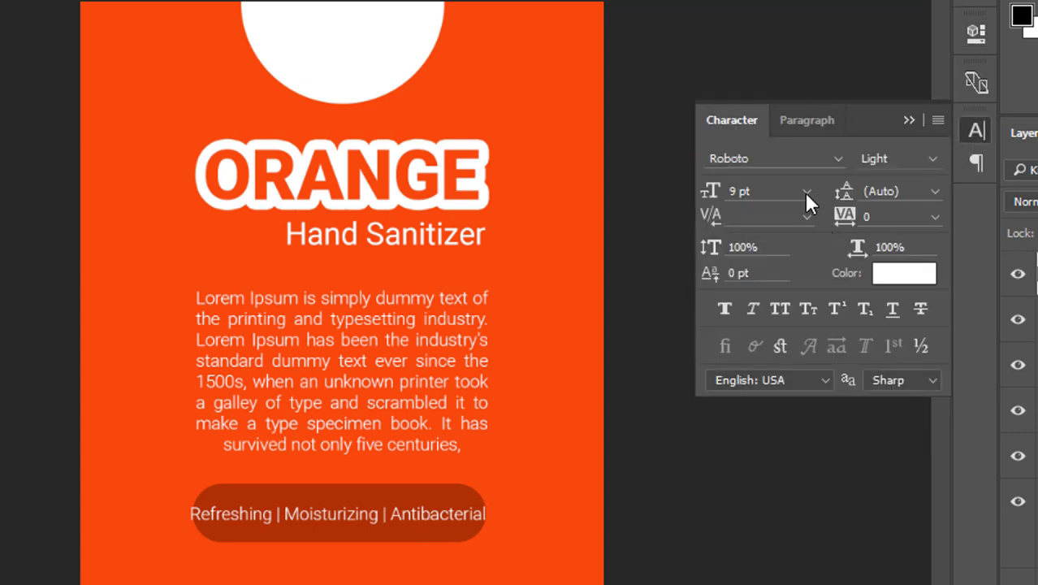
click(807, 192)
click(797, 276)
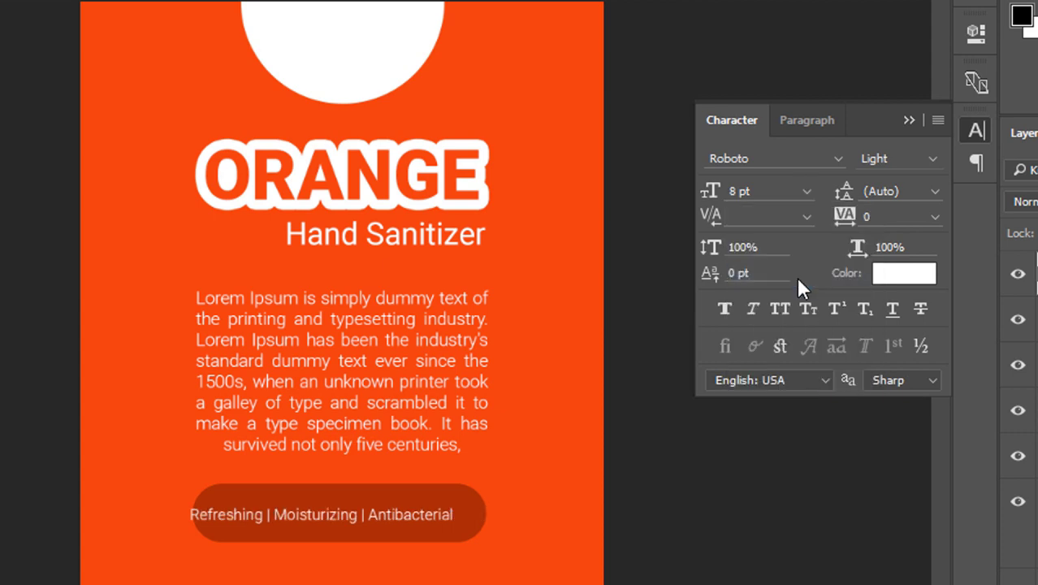
click(738, 189)
drag(717, 195, 713, 195)
key(Return)
click(935, 159)
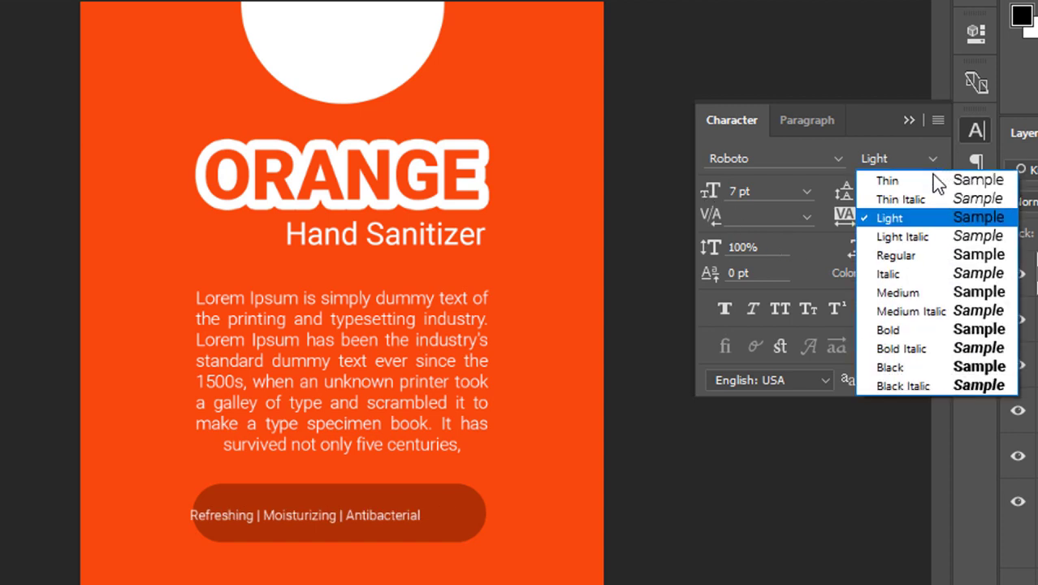
click(914, 292)
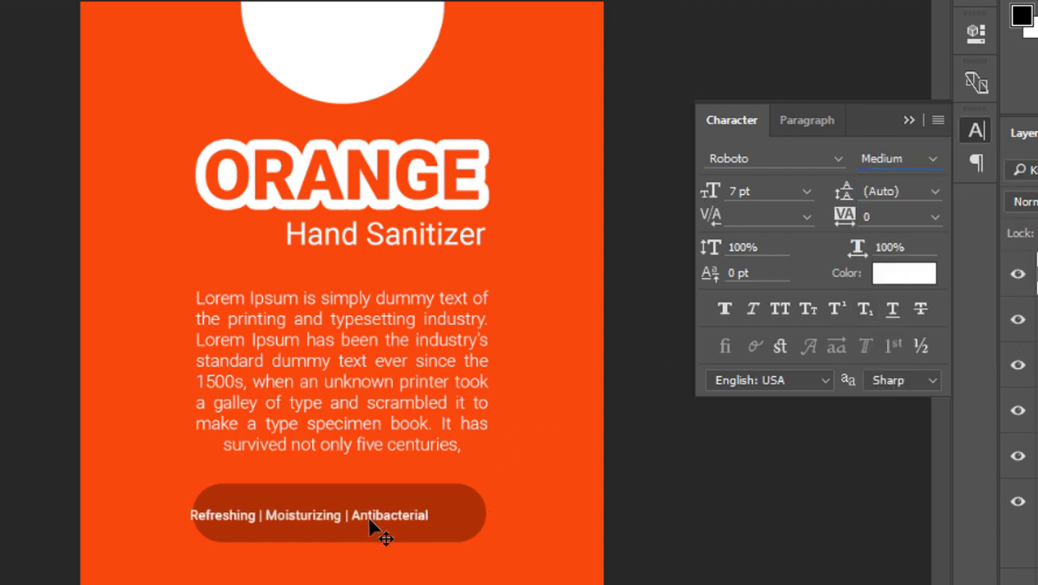
- Stretch the tagline wider to span the pill, then shorten the pill's height
drag(380, 530, 406, 514)
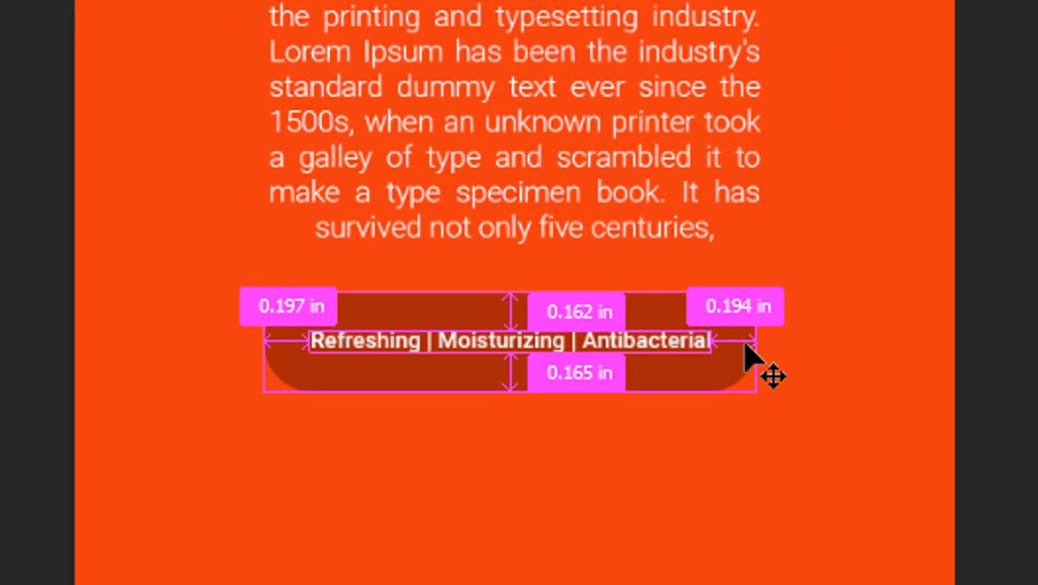
key(ctrl+t)
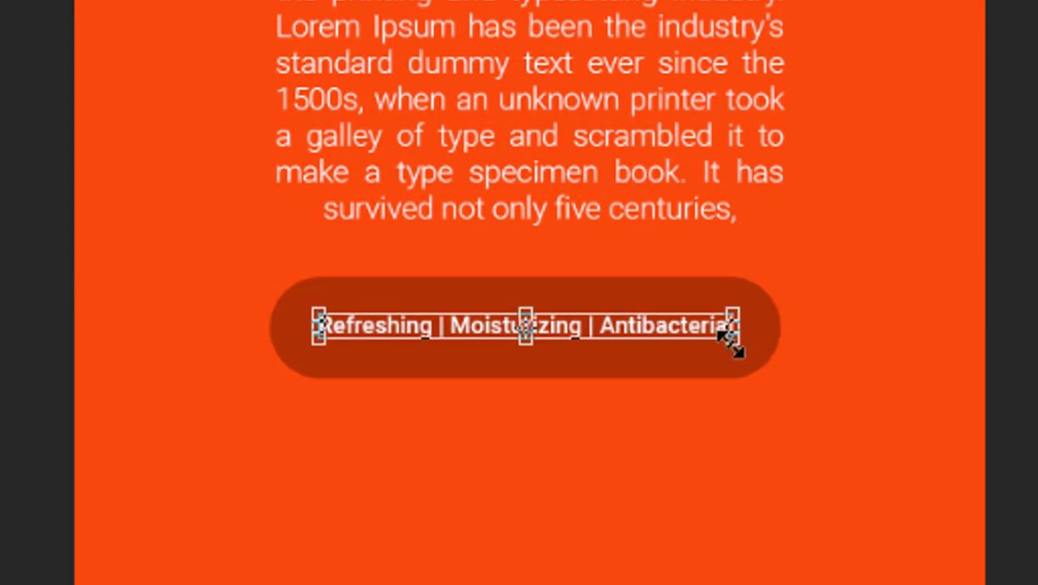
drag(737, 343, 746, 364)
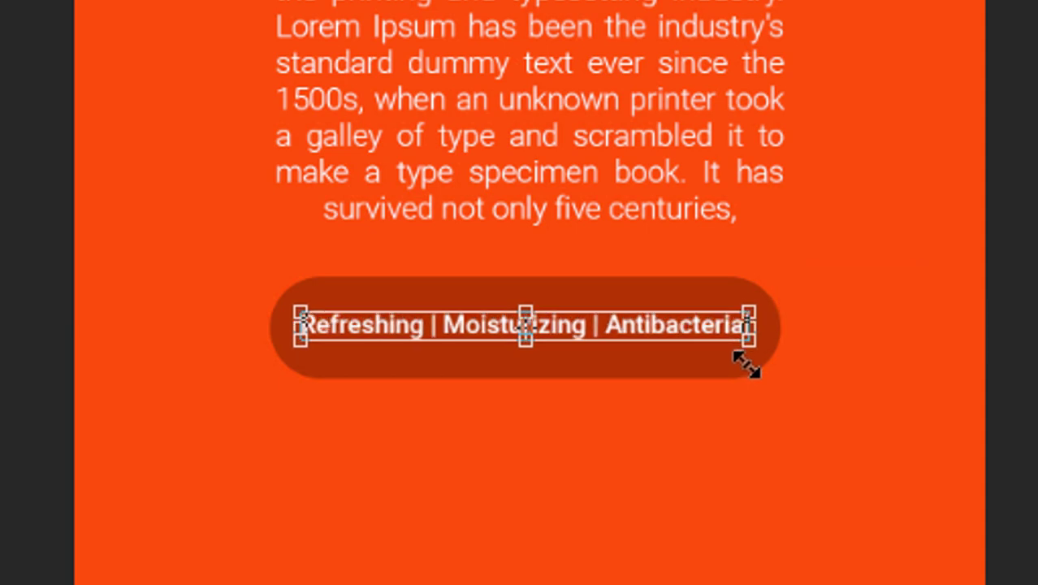
key(Return)
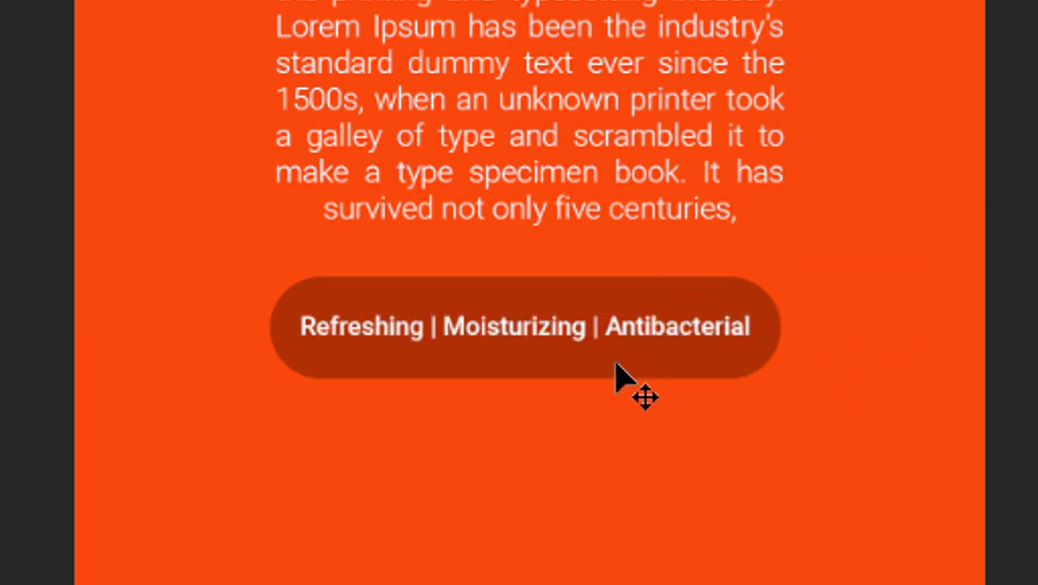
click(587, 375)
drag(526, 375, 528, 360)
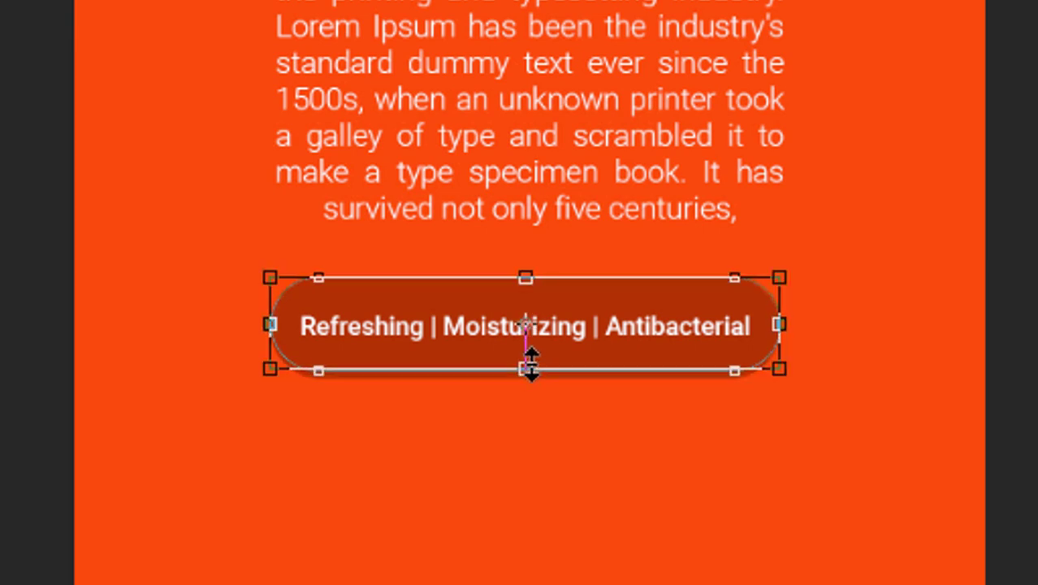
drag(529, 281, 537, 296)
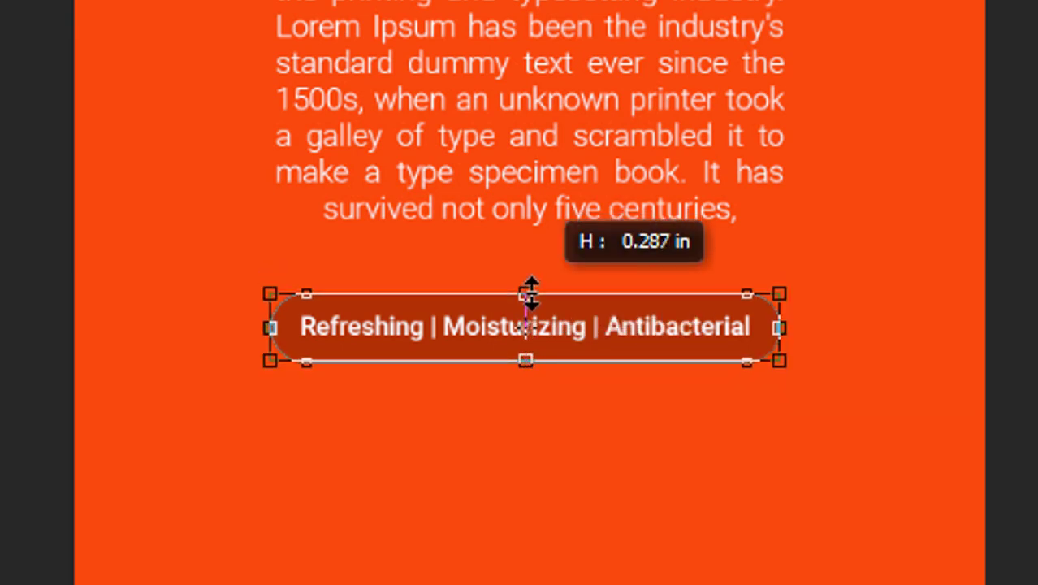
key(Return)
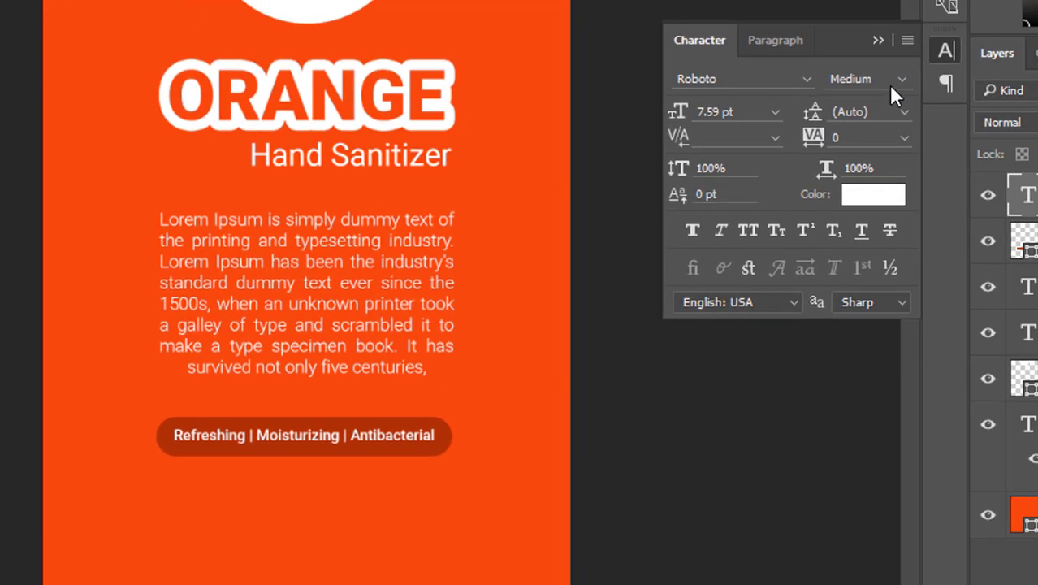
- Switch the tagline to Roboto Regular, non-italic, and nudge it slightly lower in the pill
click(889, 83)
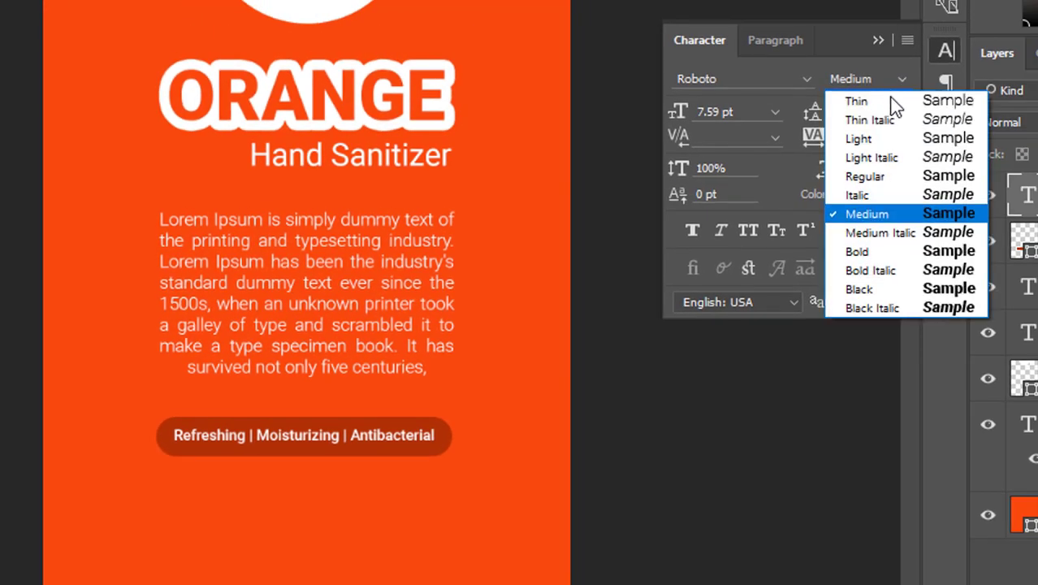
click(875, 175)
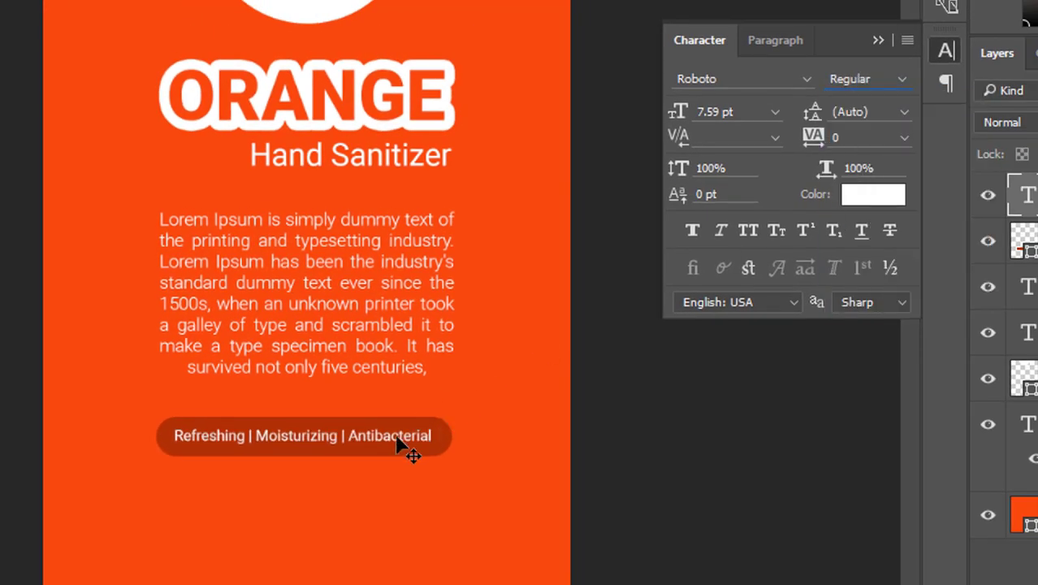
key(Down)
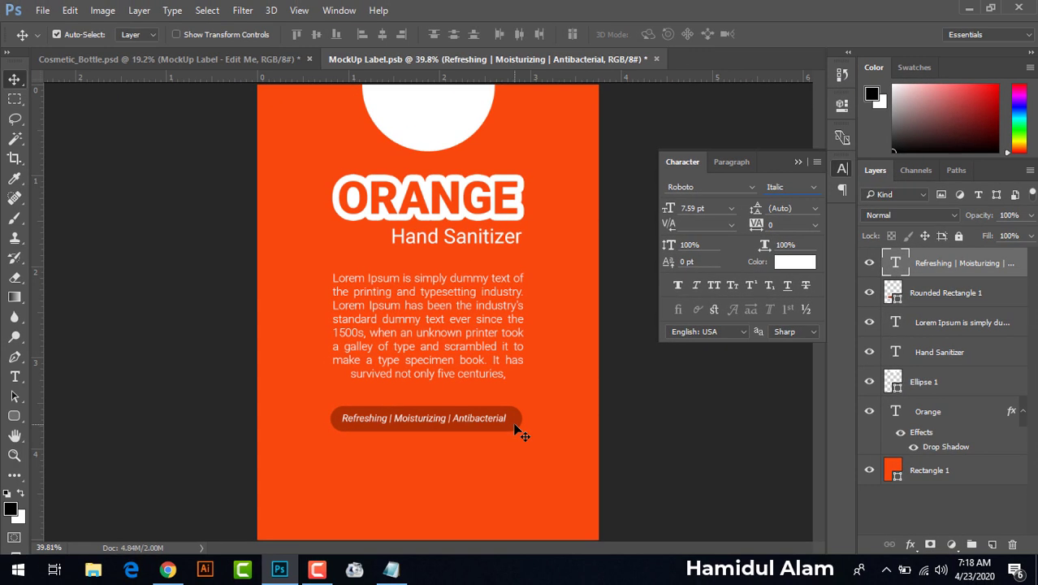
key(Up)
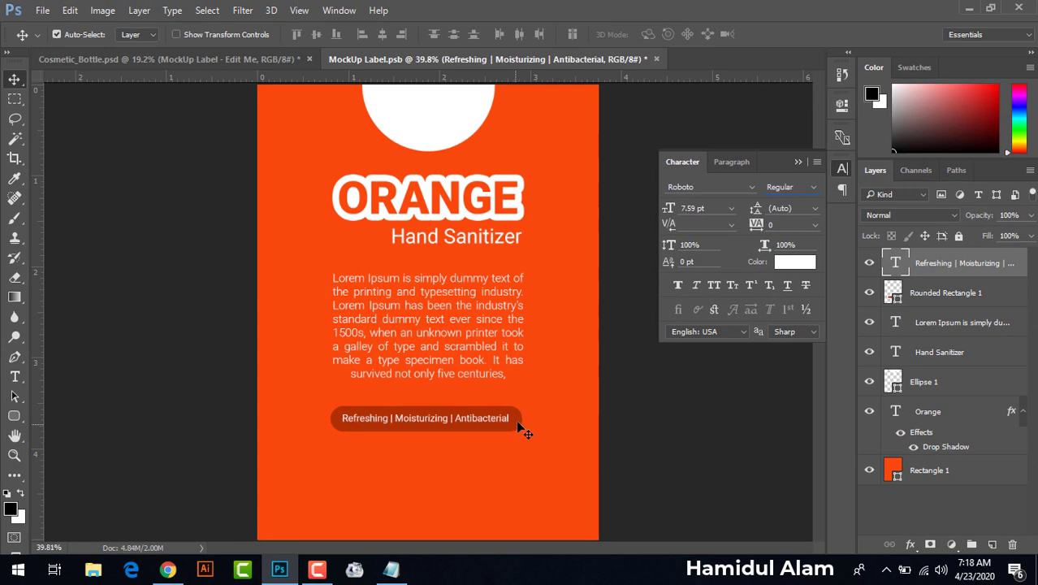
click(514, 422)
click(504, 423)
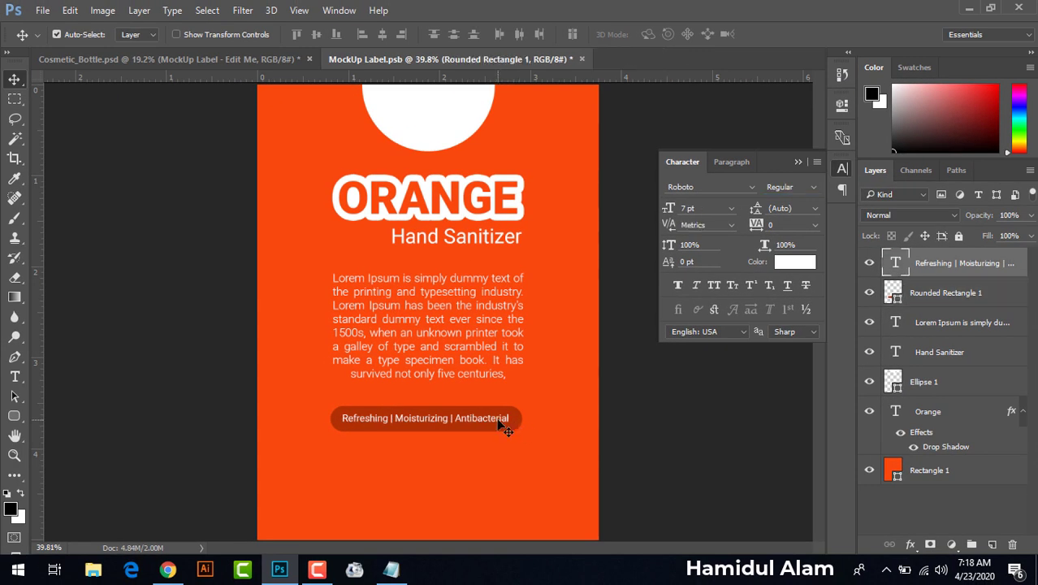
key(Down)
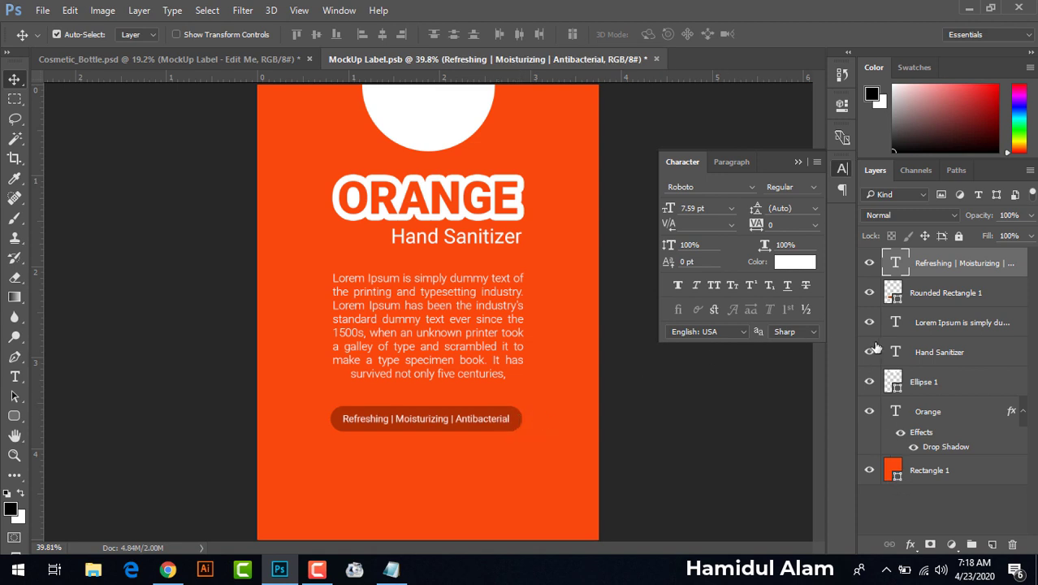
click(520, 422)
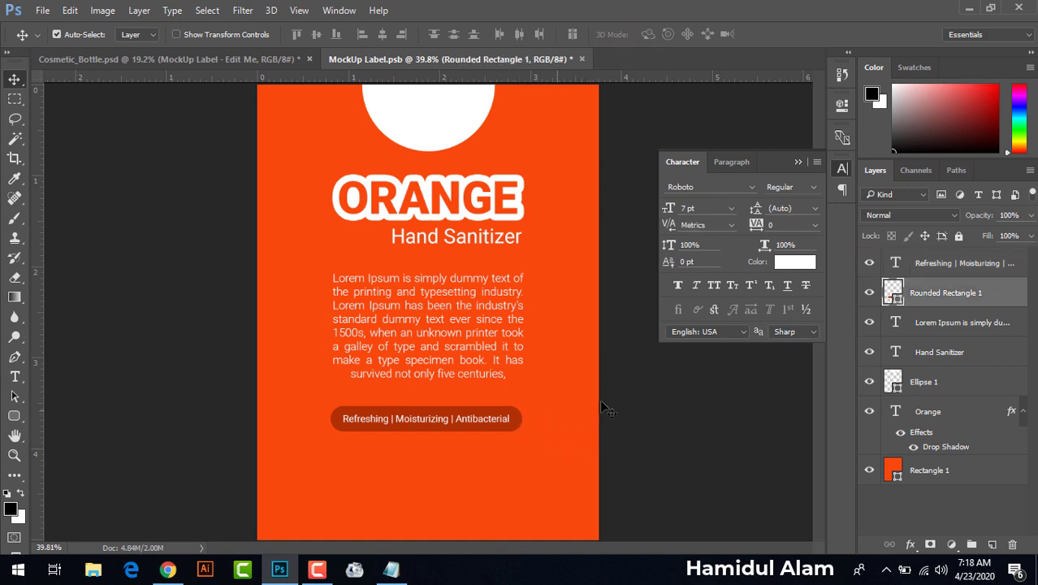
- Fill the tagline pill white, sampled from the white circle
double_click(898, 299)
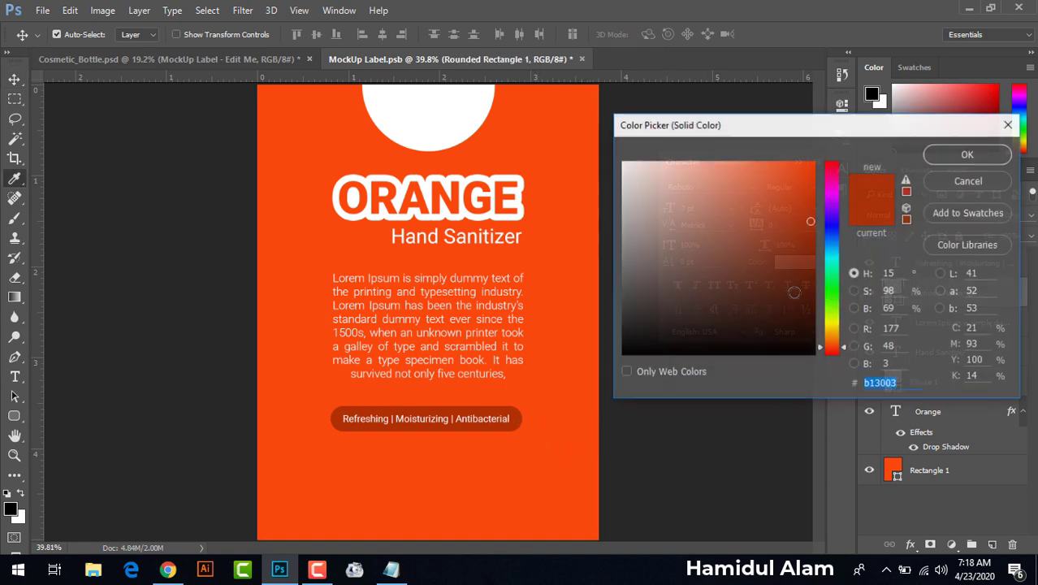
click(812, 250)
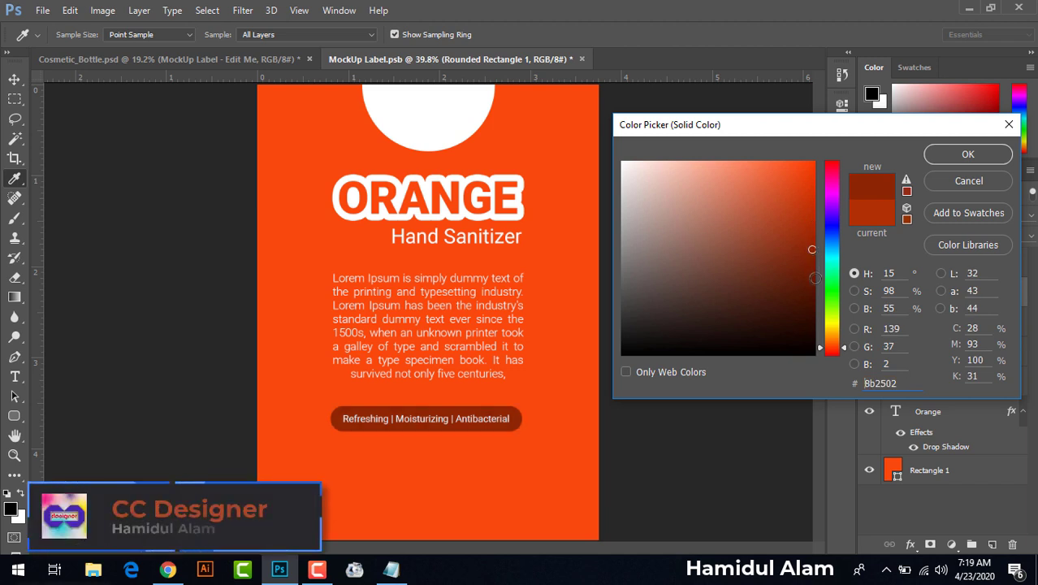
click(814, 283)
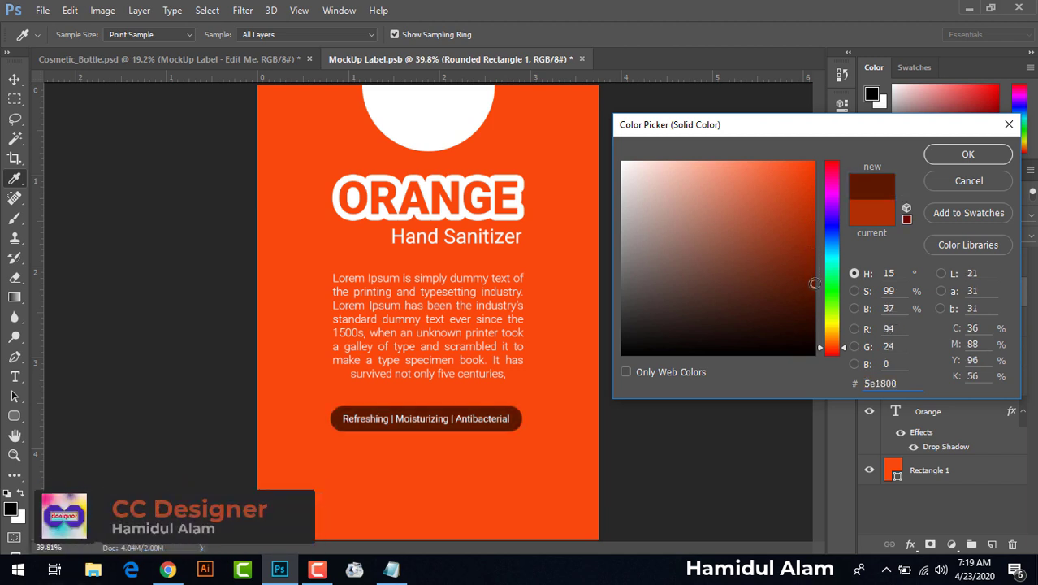
click(420, 129)
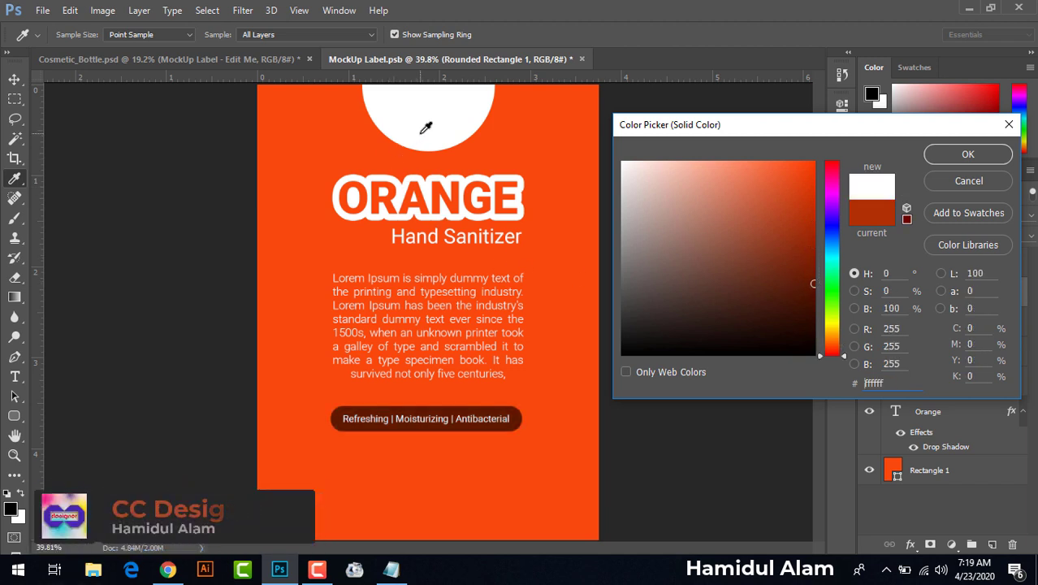
click(979, 157)
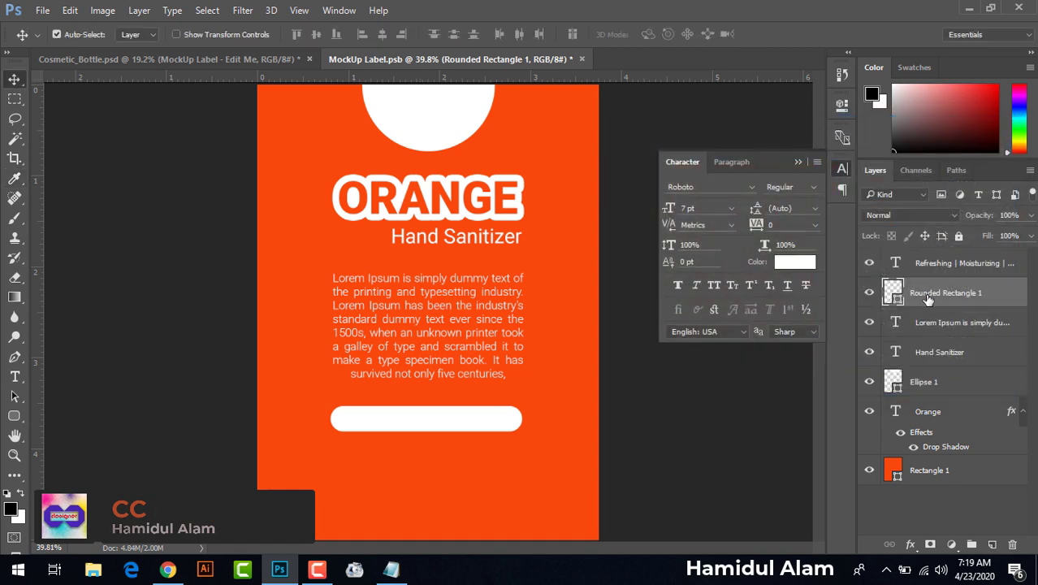
- Colour the tagline text dark red-brown #932601
click(926, 268)
click(794, 262)
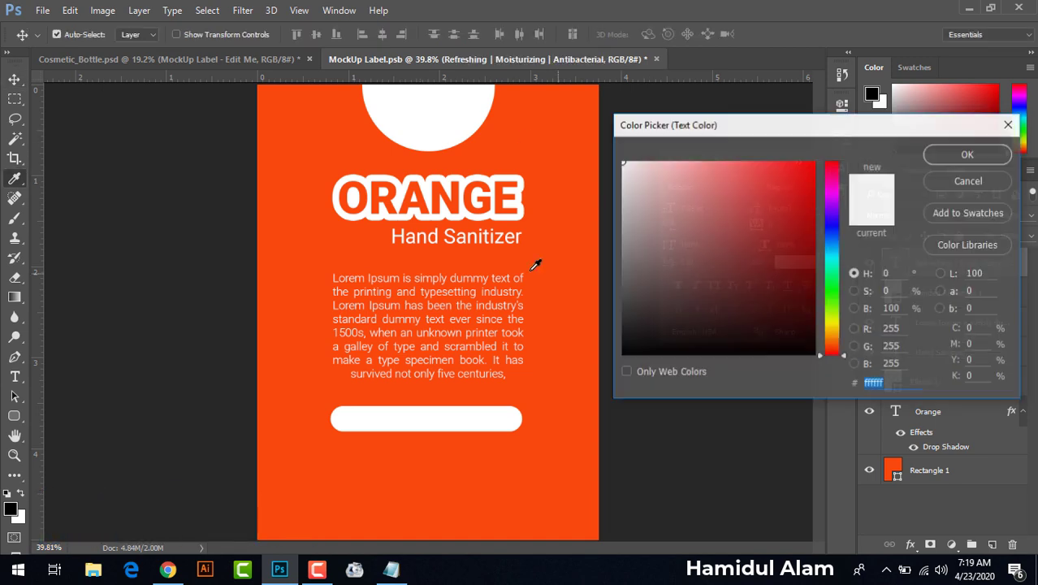
click(548, 221)
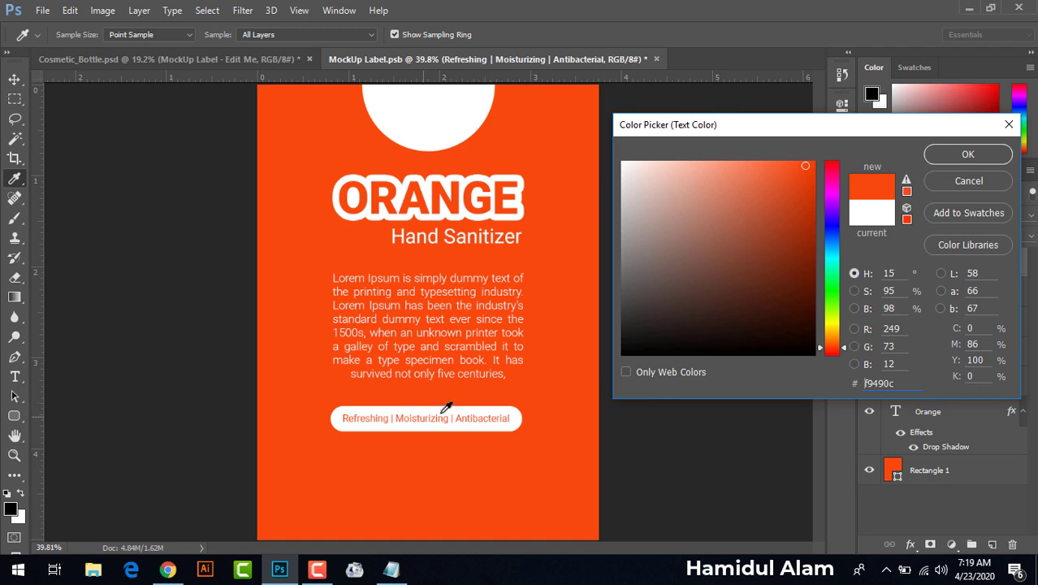
click(808, 222)
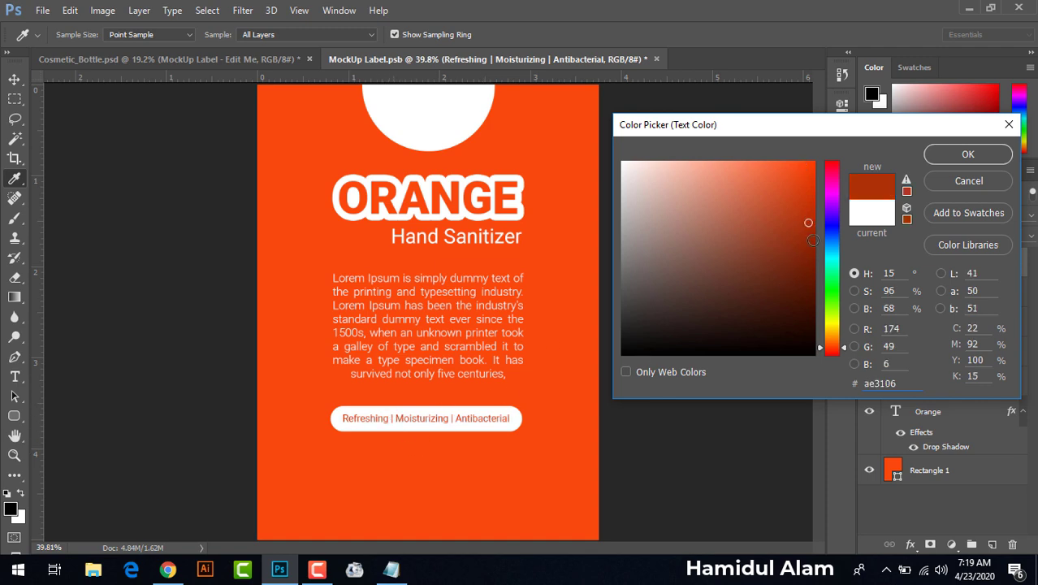
click(814, 243)
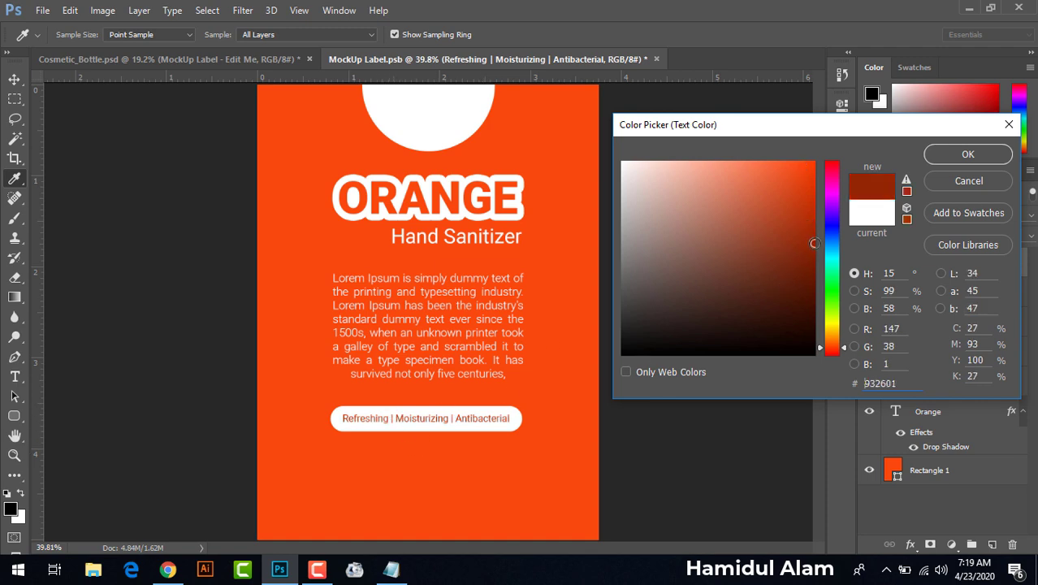
click(958, 161)
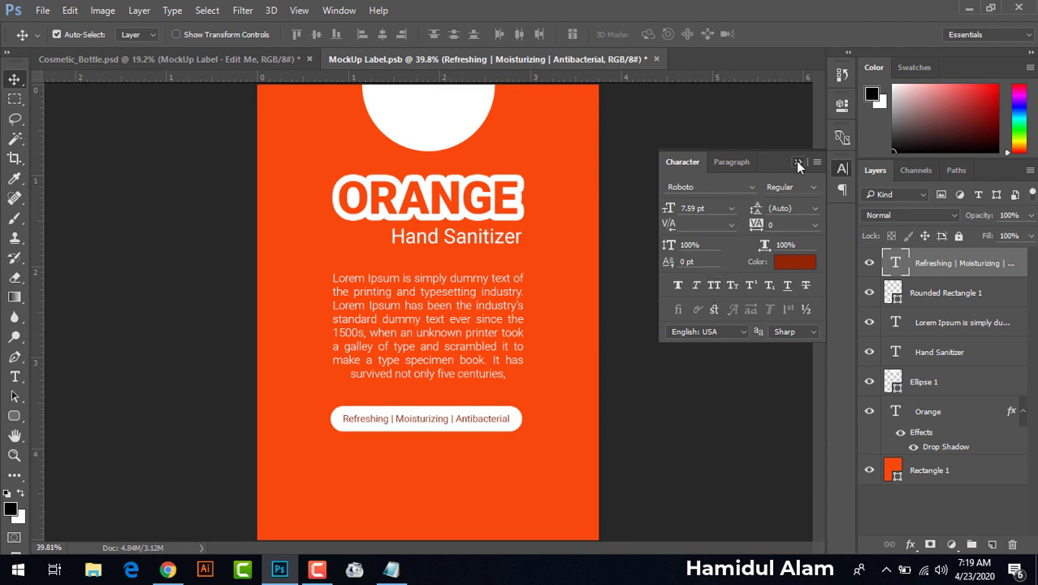
click(798, 163)
- Move the tagline pill lower on the label
click(432, 433)
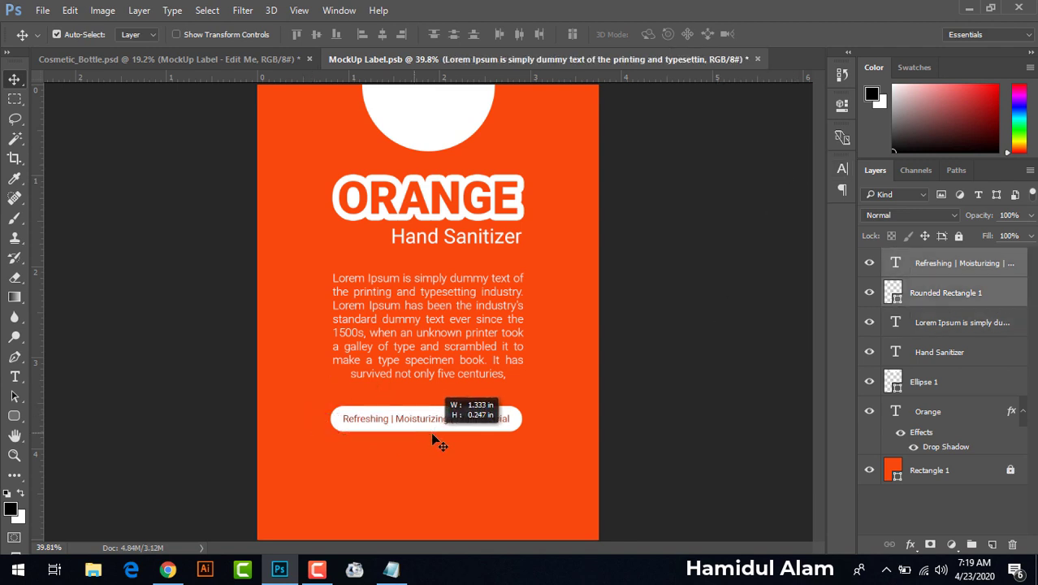
drag(423, 430, 429, 474)
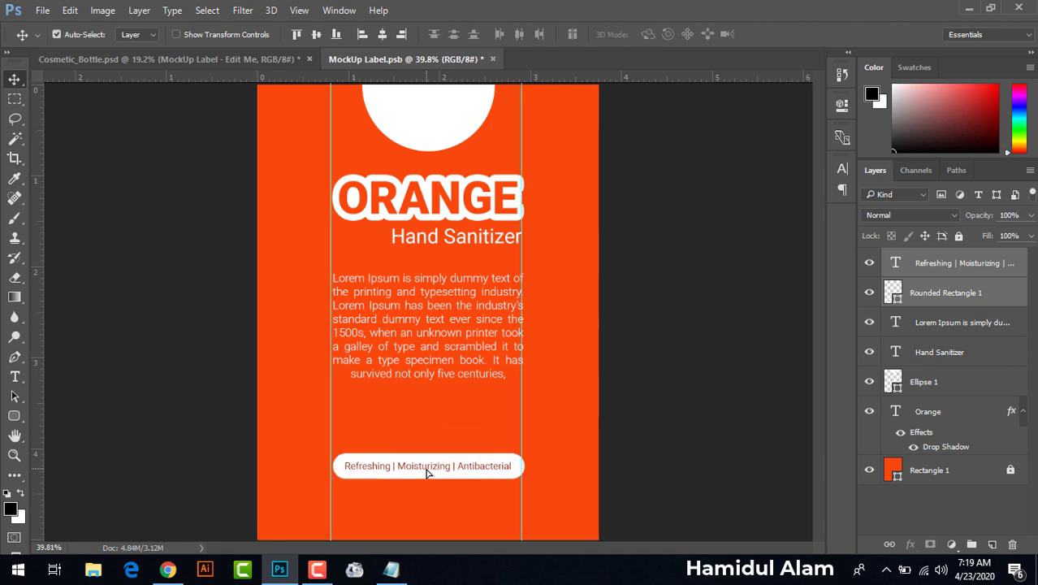
mouse_move(396, 453)
mouse_down()
mouse_move(415, 477)
mouse_move(424, 472)
mouse_up()
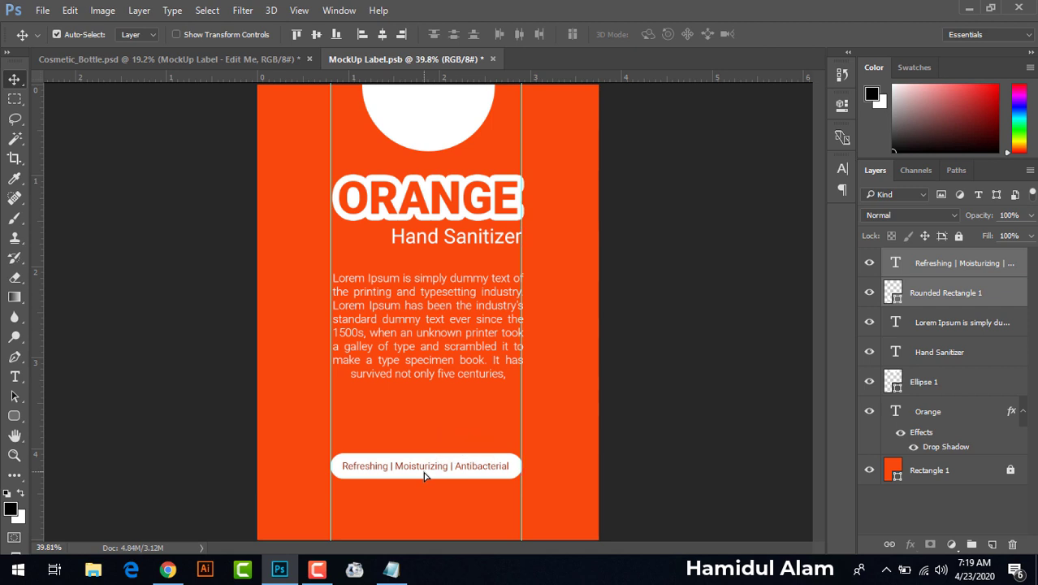
click(14, 377)
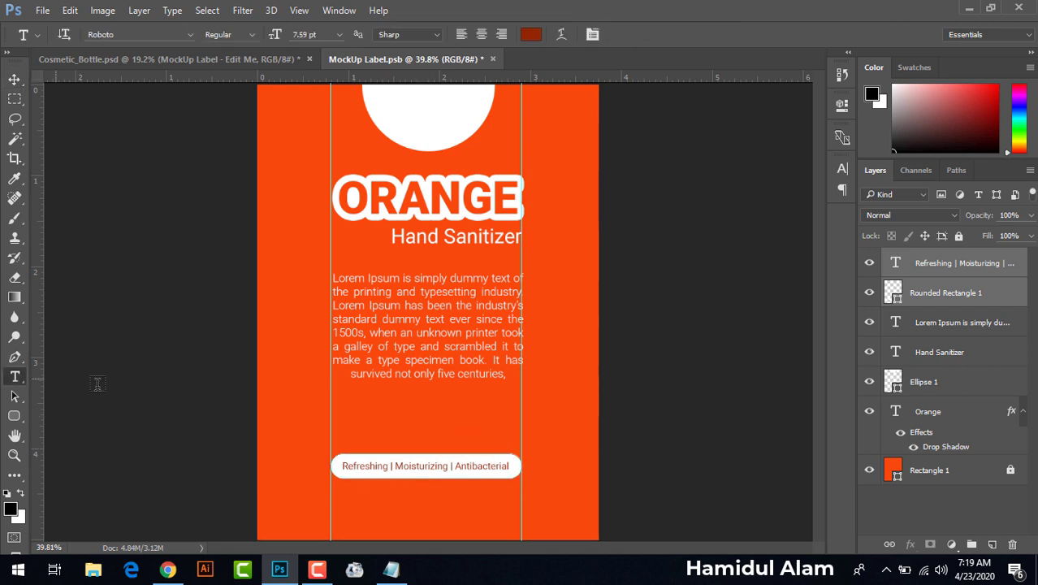
click(356, 420)
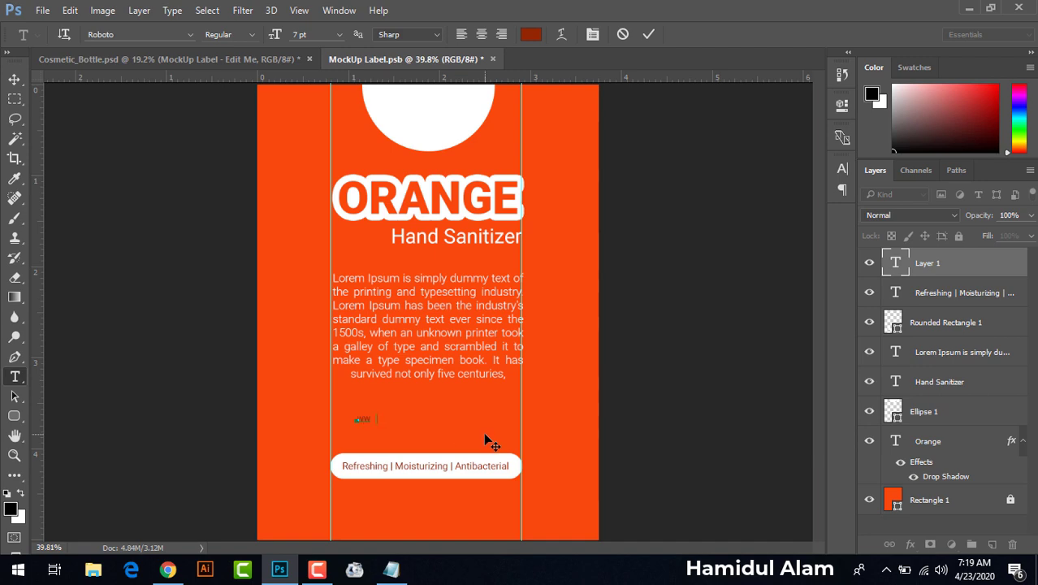
text(w)
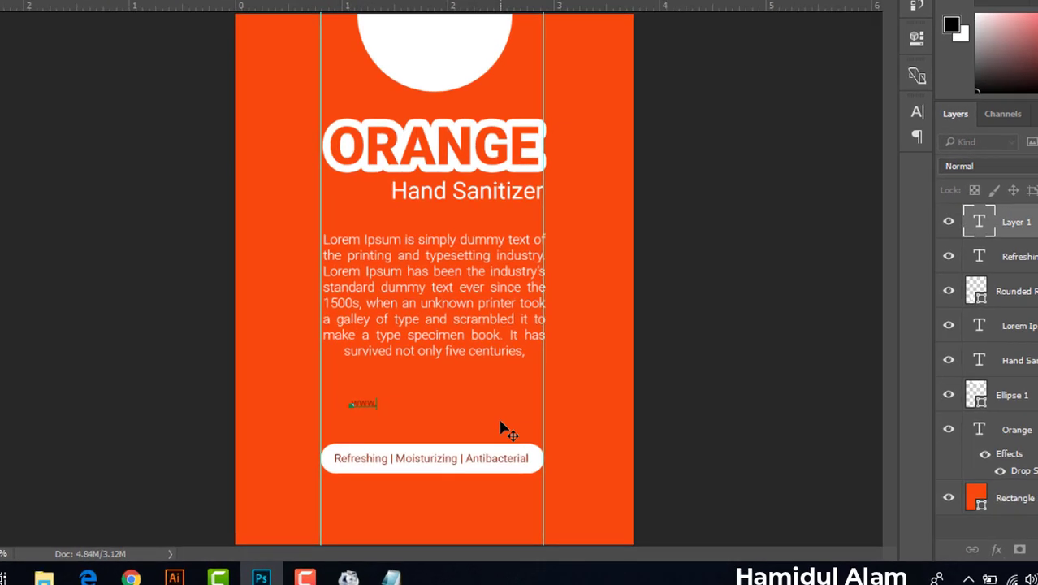
text(.s)
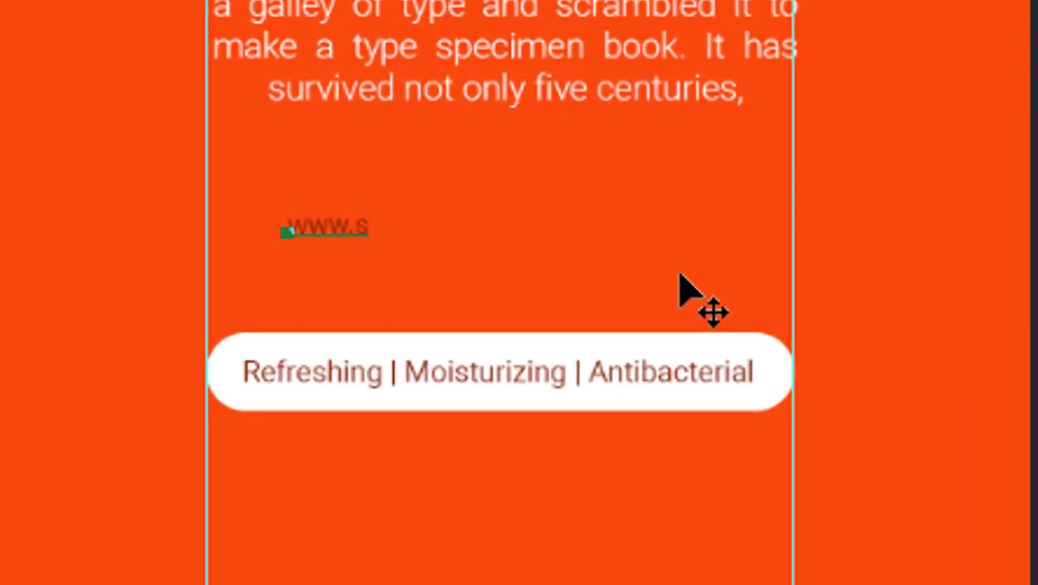
text(iten)
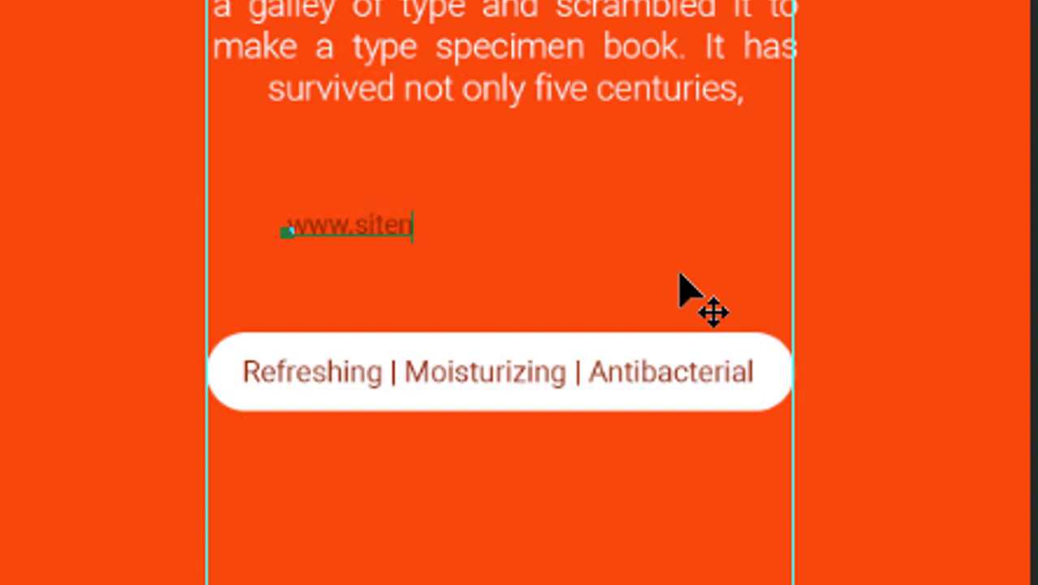
text(ame.com)
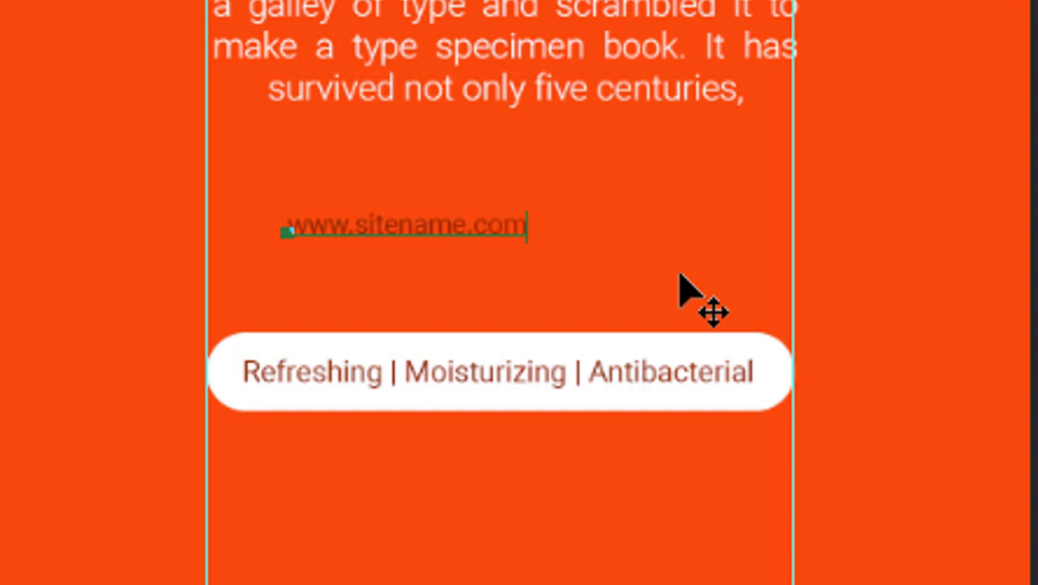
key(ctrl+Return)
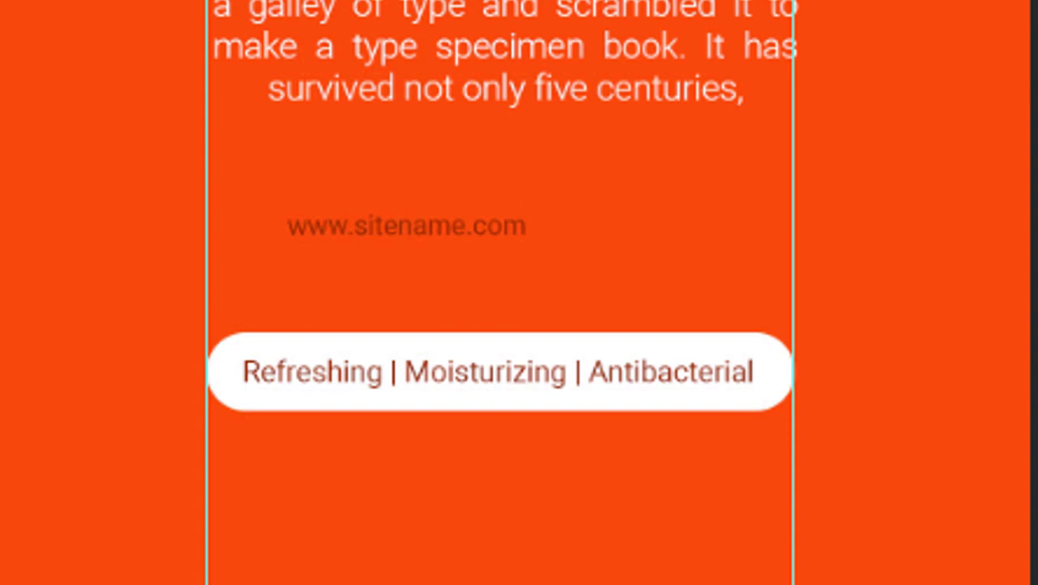
key(alt+BackSpace)
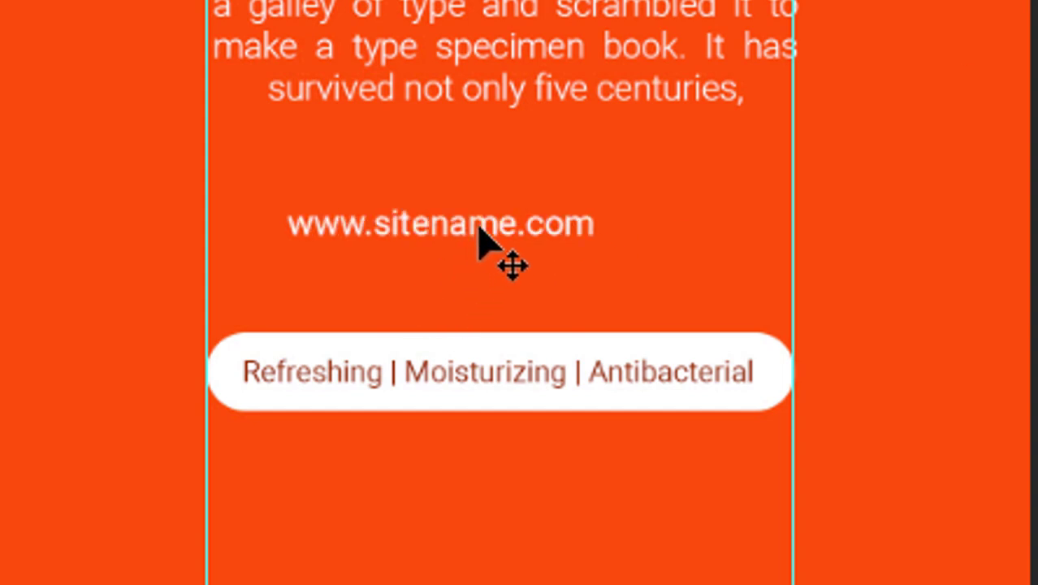
drag(475, 235, 525, 234)
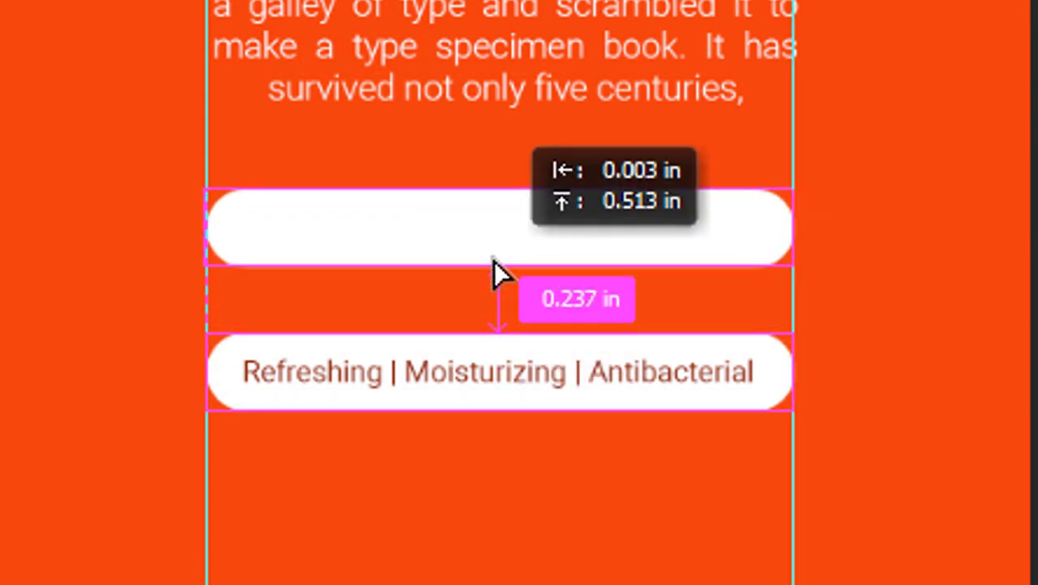
drag(496, 404, 498, 274)
drag(1013, 167, 983, 166)
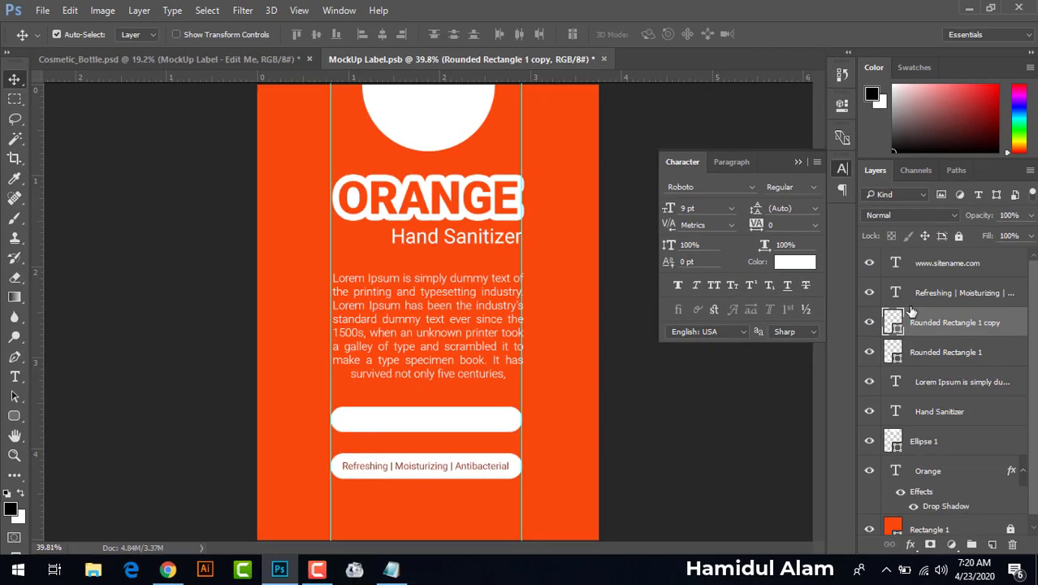
click(15, 416)
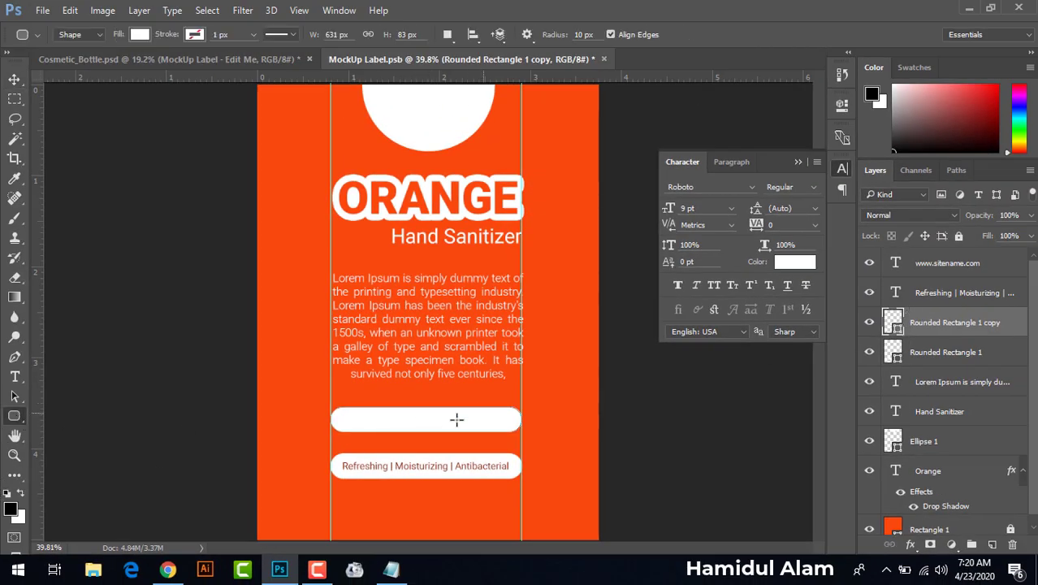
click(141, 34)
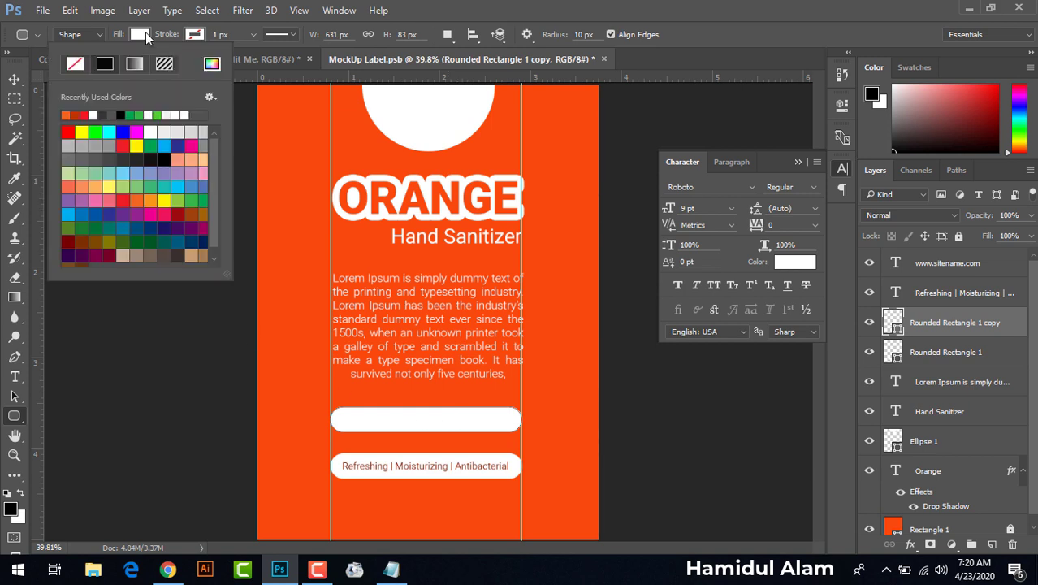
click(75, 66)
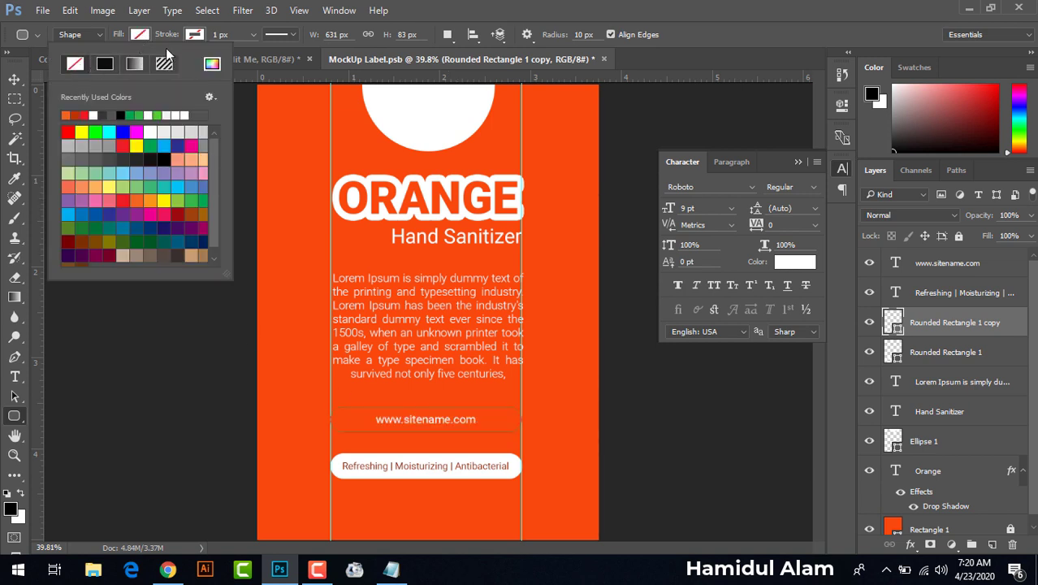
click(195, 35)
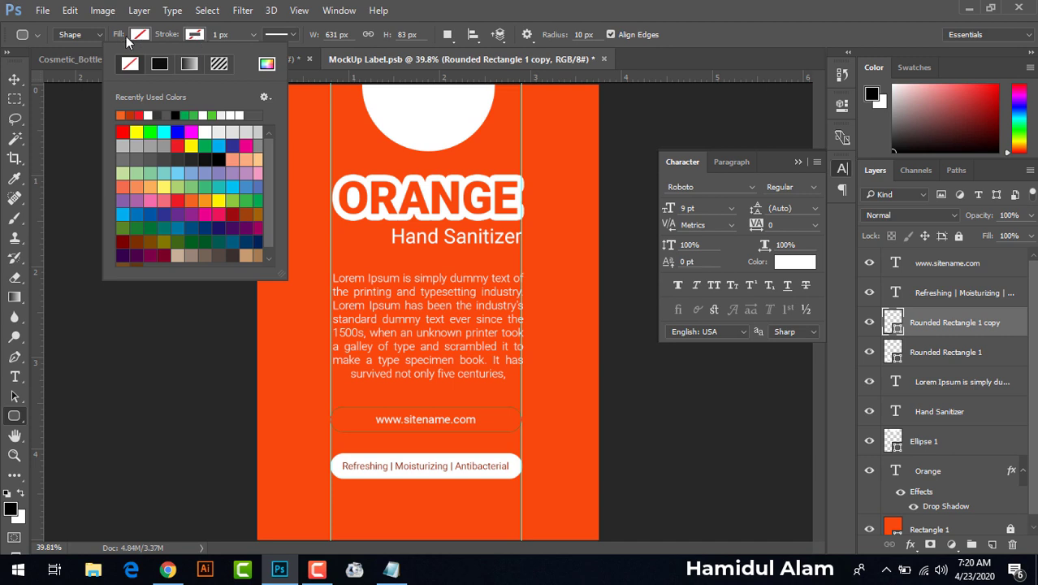
click(153, 115)
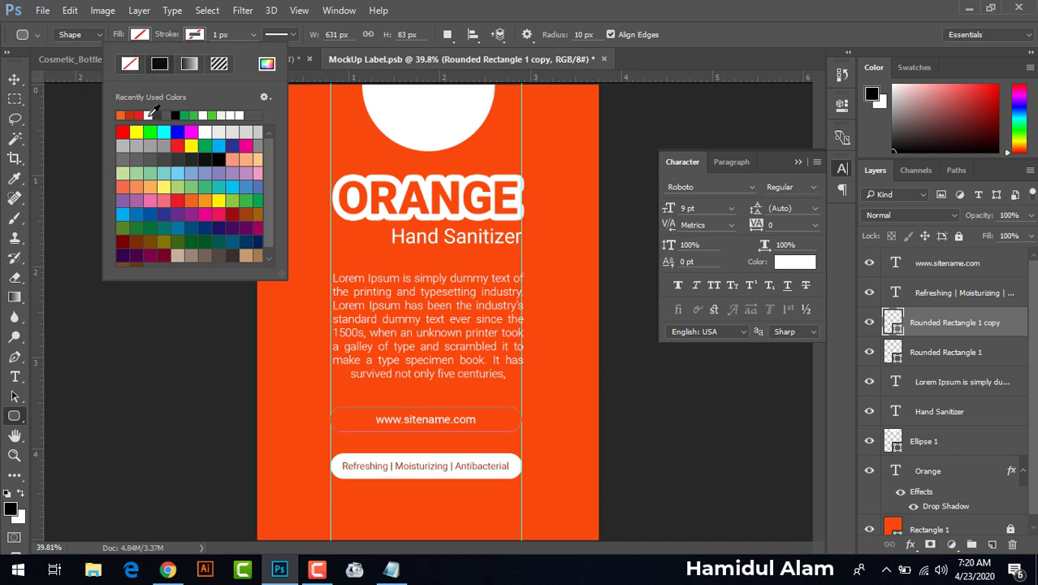
click(209, 34)
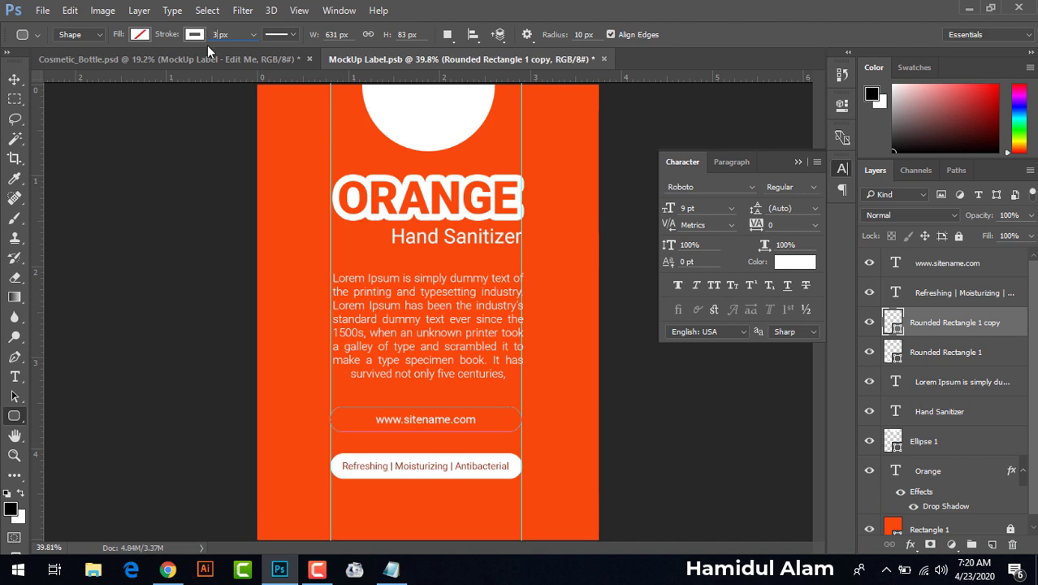
text(3)
key(Return)
- Nudge the Refreshing pill and its text up, just beneath the URL outline
click(13, 79)
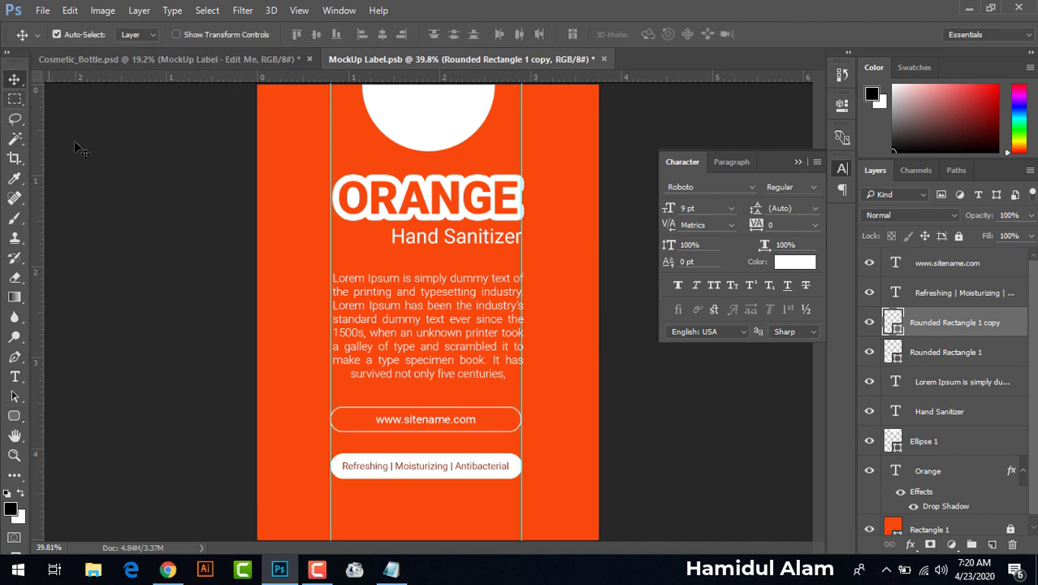
drag(415, 430, 406, 436)
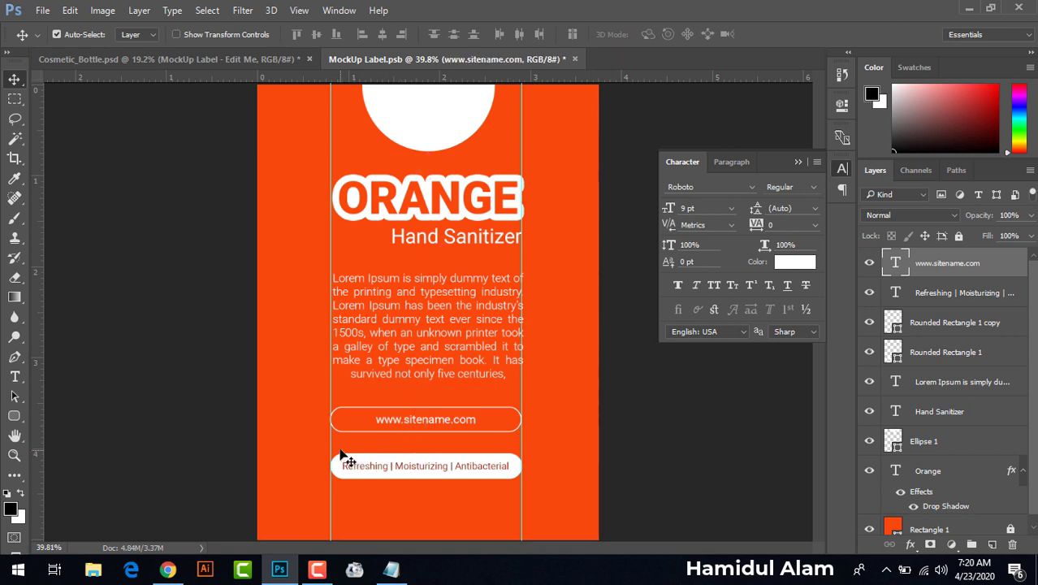
drag(347, 460, 459, 497)
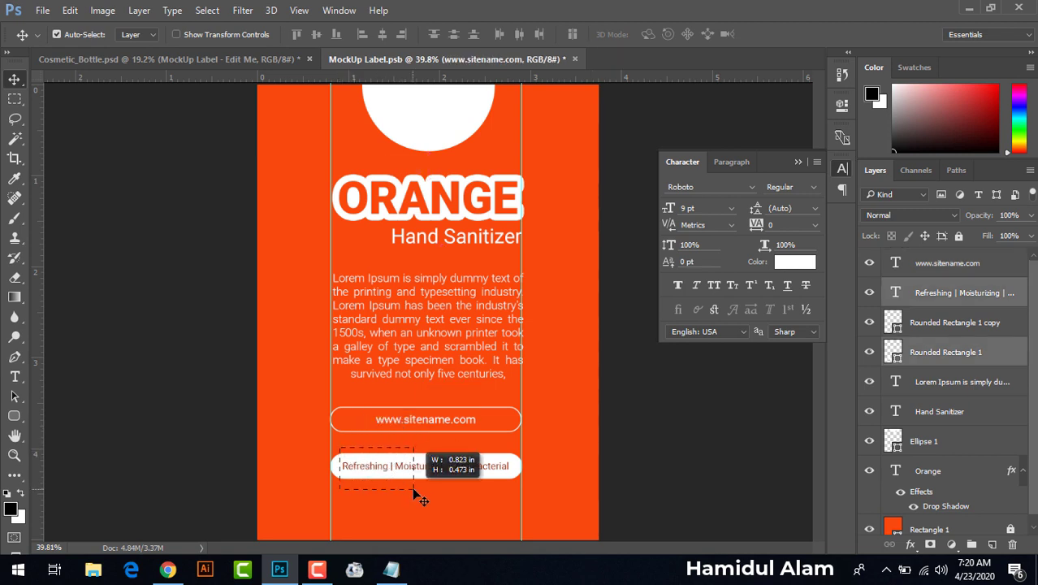
key(Up)
key(Up)
key(Up)
key(Up)
key(Up)
key(Up)
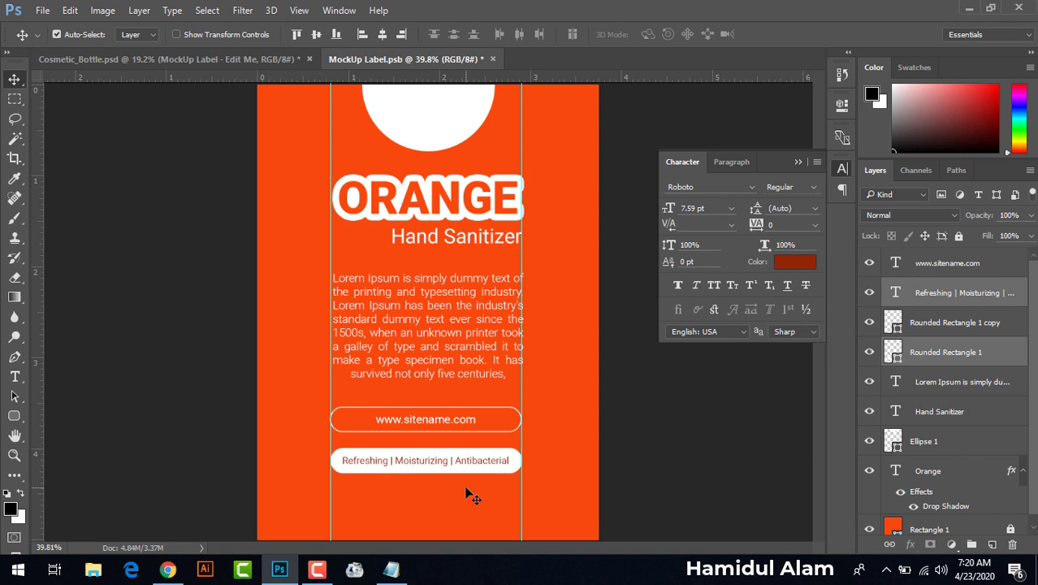
key(Up)
key(Up)
key(Up)
key(Up)
key(Up)
key(Up)
key(Up)
key(Up)
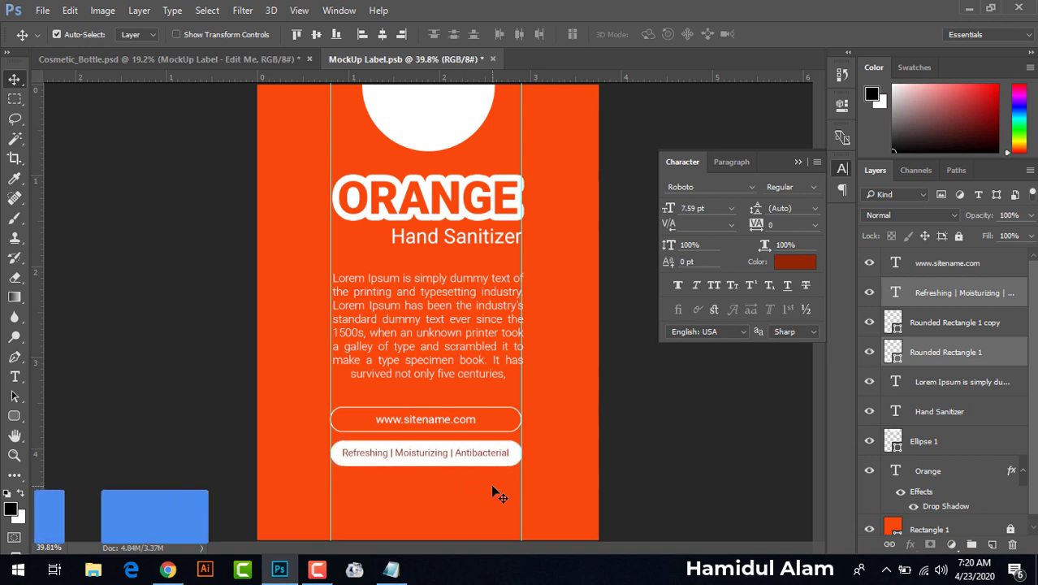
key(ctrl+h)
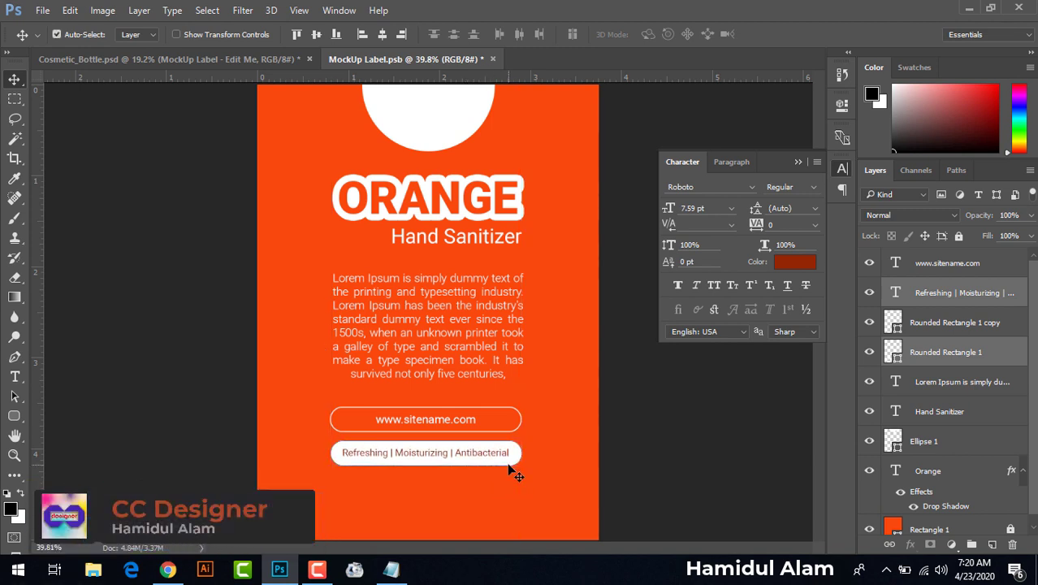
click(798, 163)
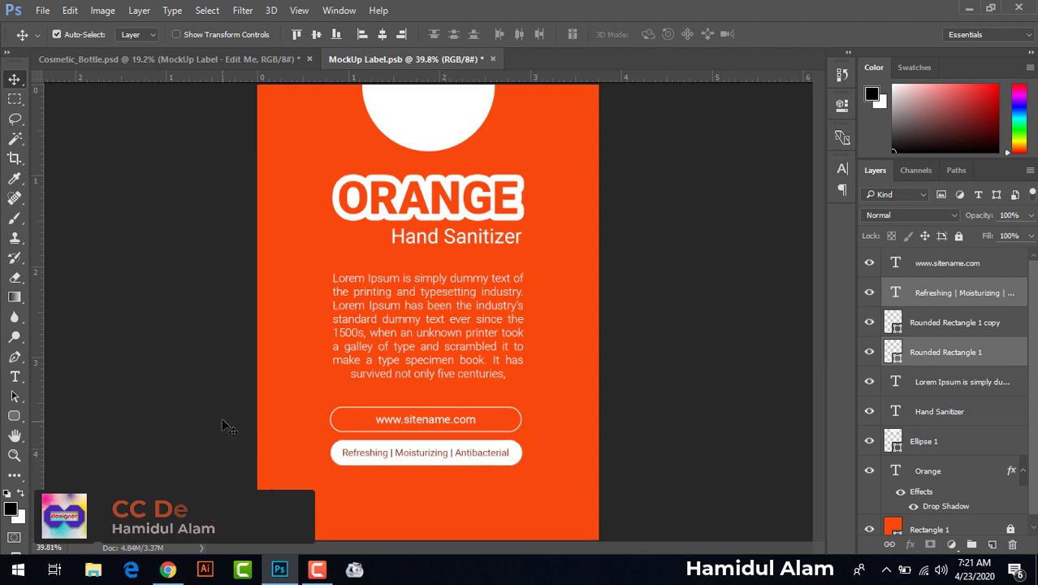
- Save MockUp Label.psb and close it, showing the labelled Cosmetic_Bottle.psd mockup
click(176, 59)
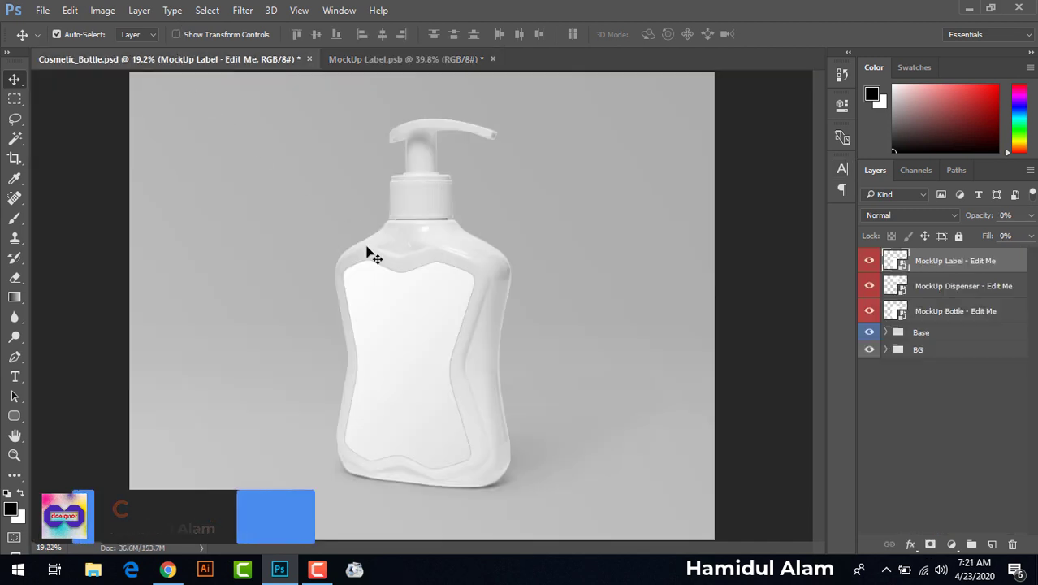
click(451, 61)
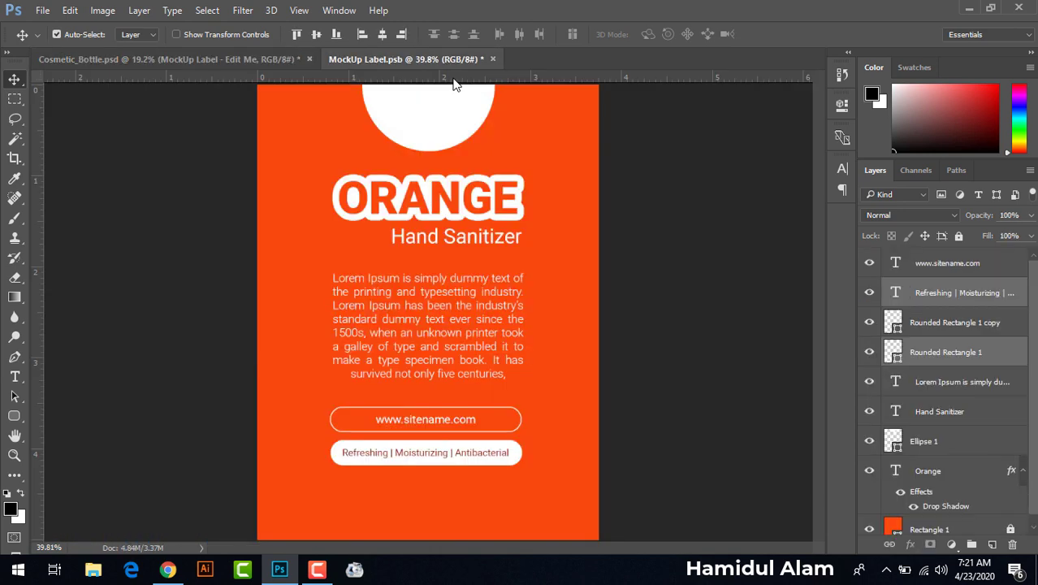
click(42, 10)
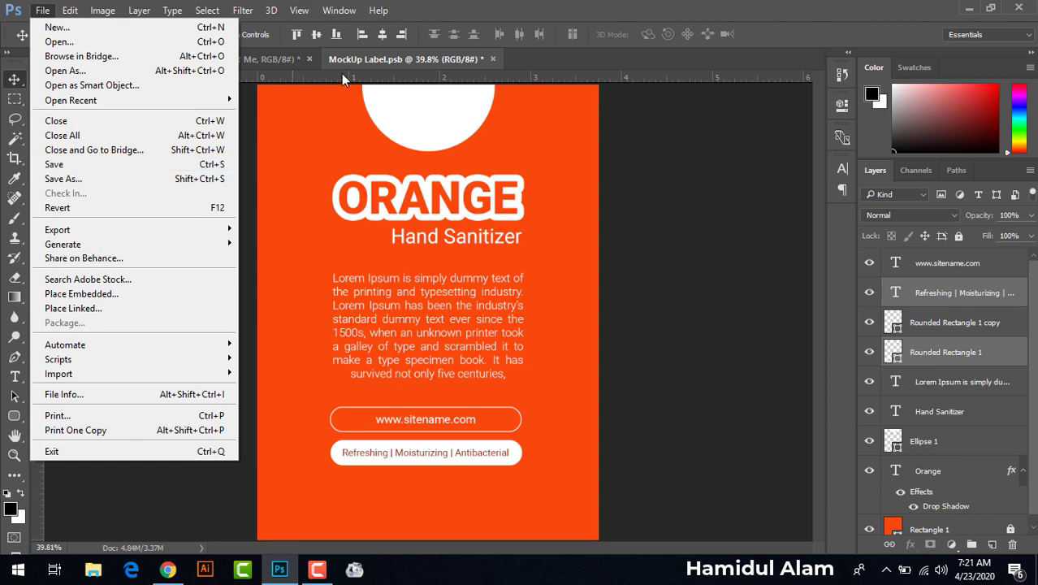
click(263, 54)
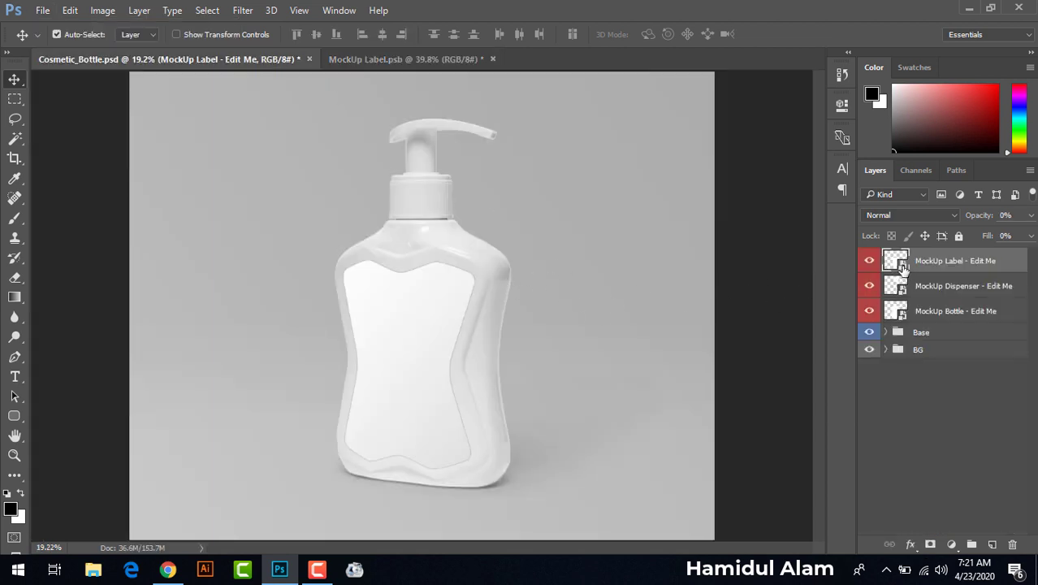
click(447, 57)
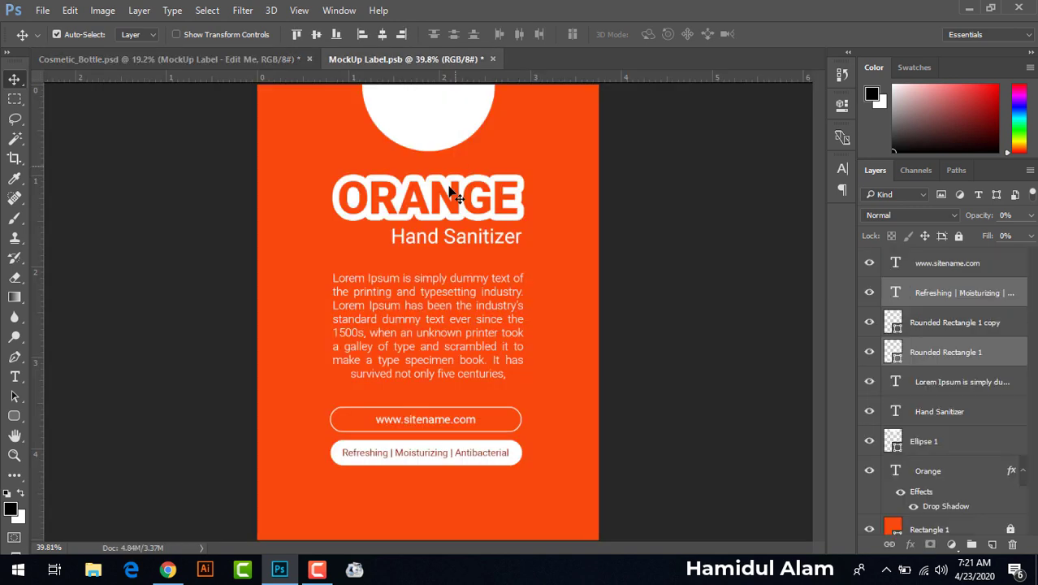
click(43, 10)
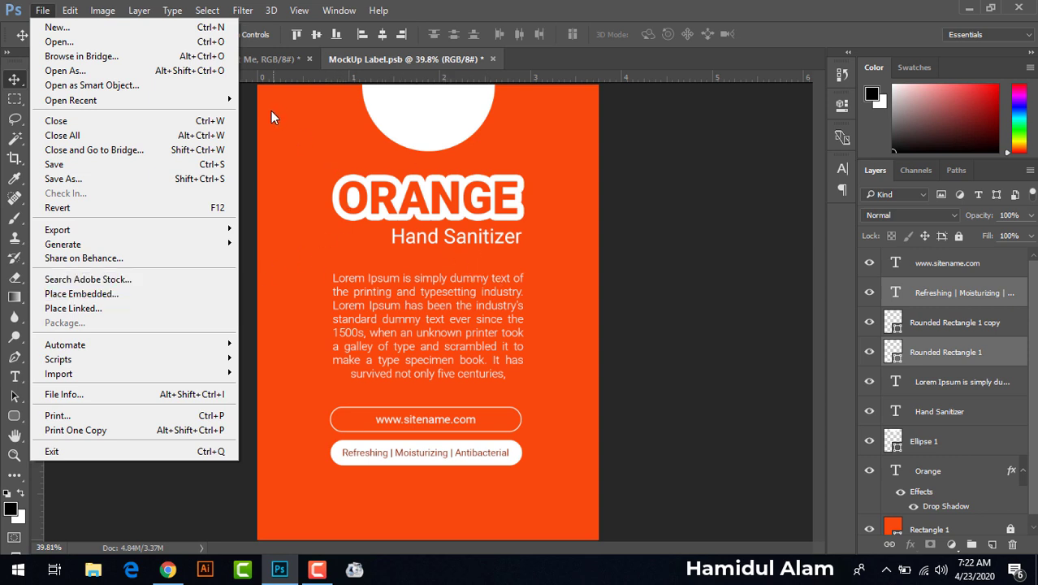
click(243, 128)
click(239, 64)
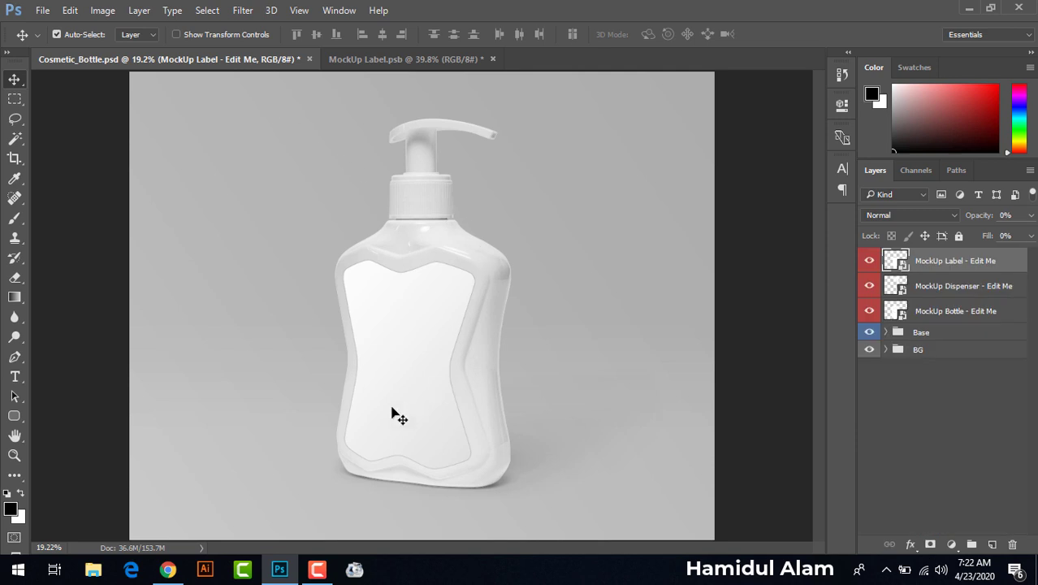
click(433, 62)
click(43, 10)
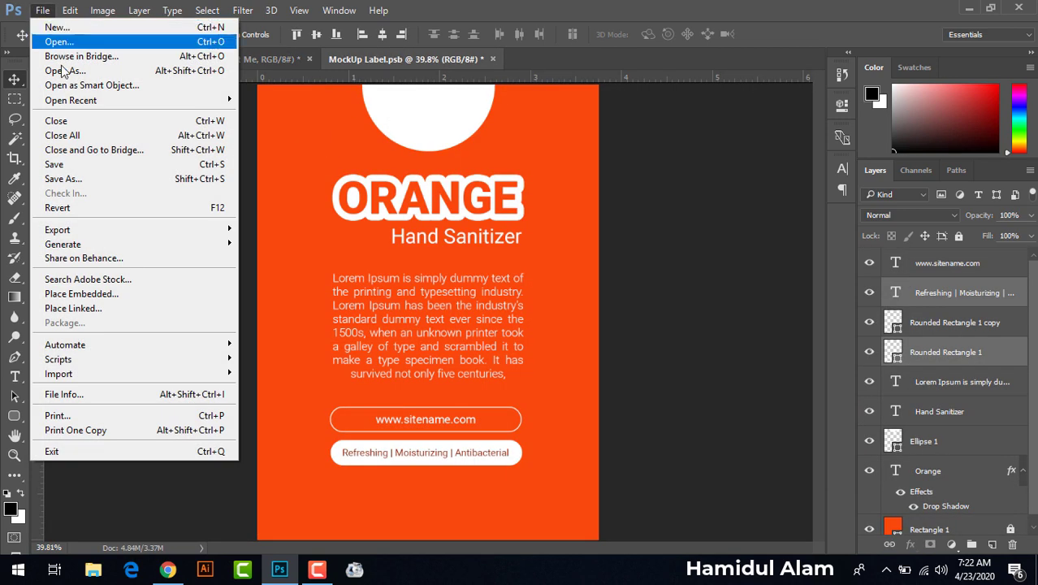
click(100, 163)
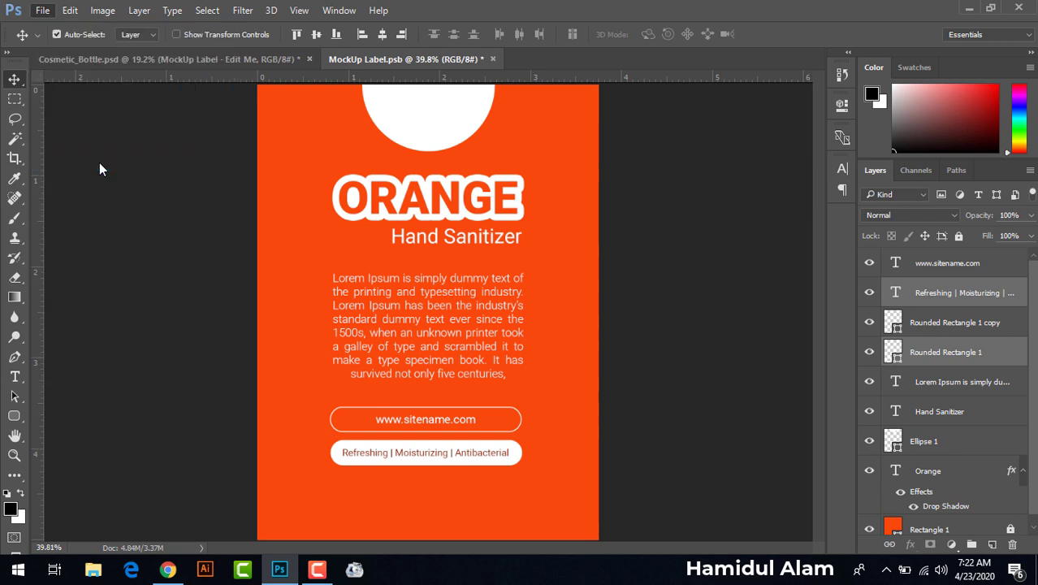
click(487, 59)
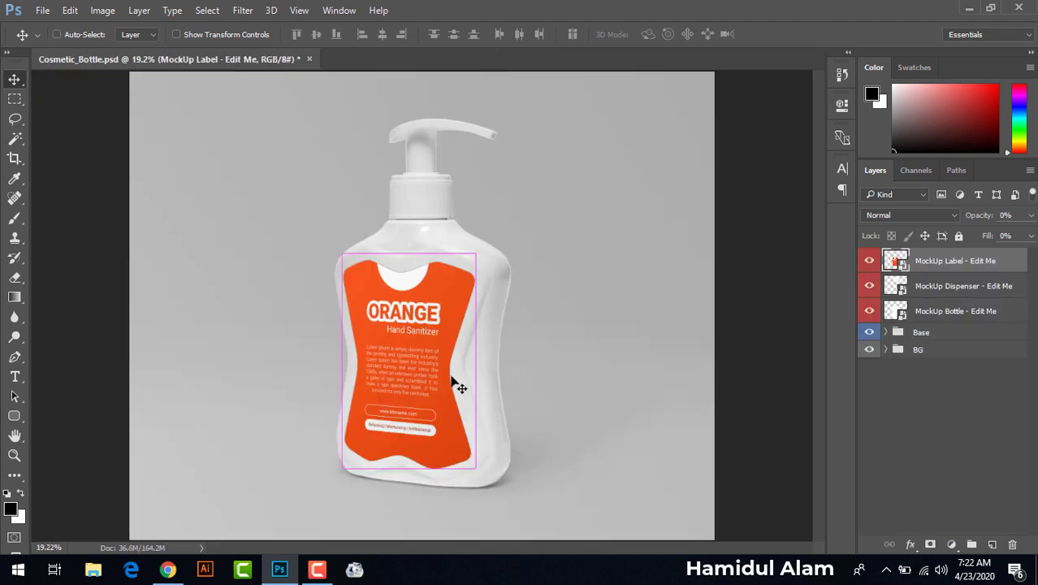
- Zoom in and inspect the MockUp Label smart object's artwork, then close it
key(ctrl+plus)
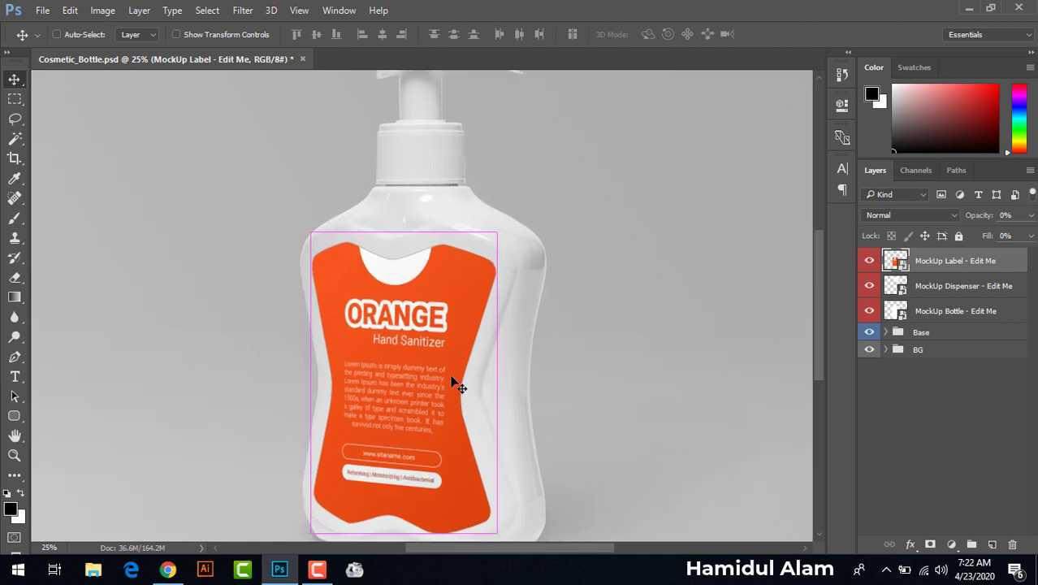
key(ctrl+plus)
scroll(504, 370, down, 1)
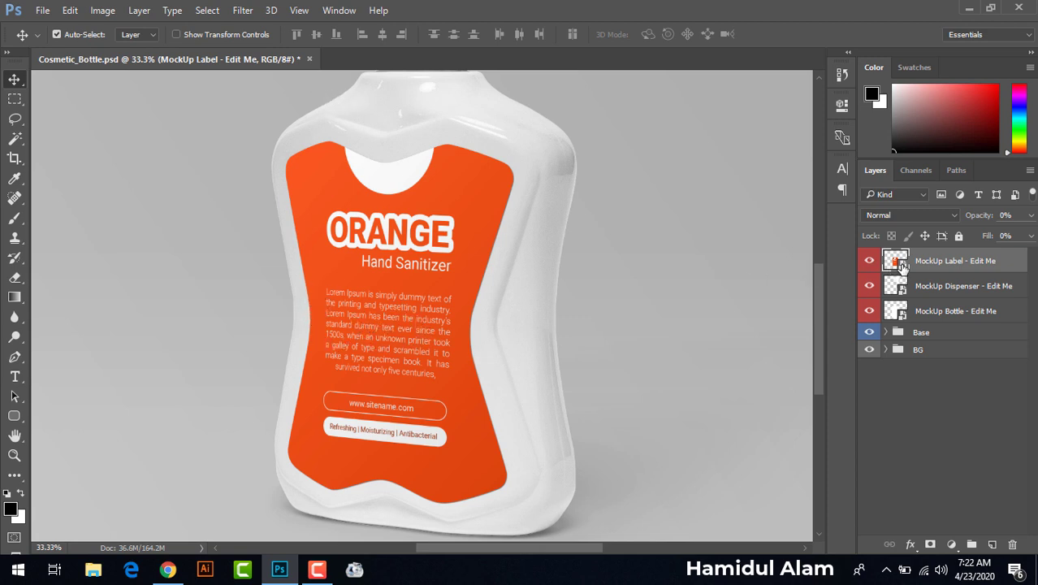
double_click(897, 261)
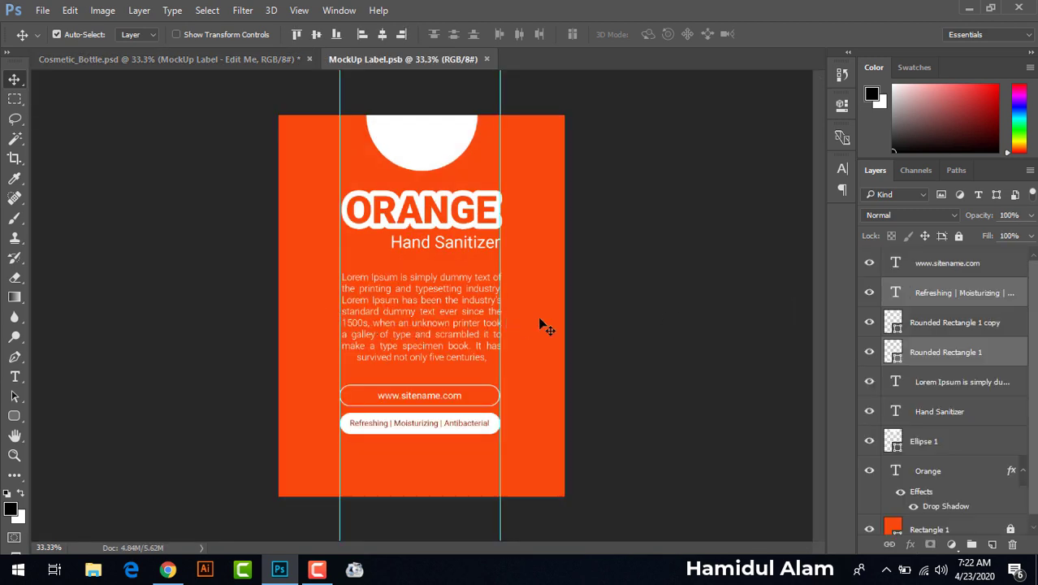
click(248, 62)
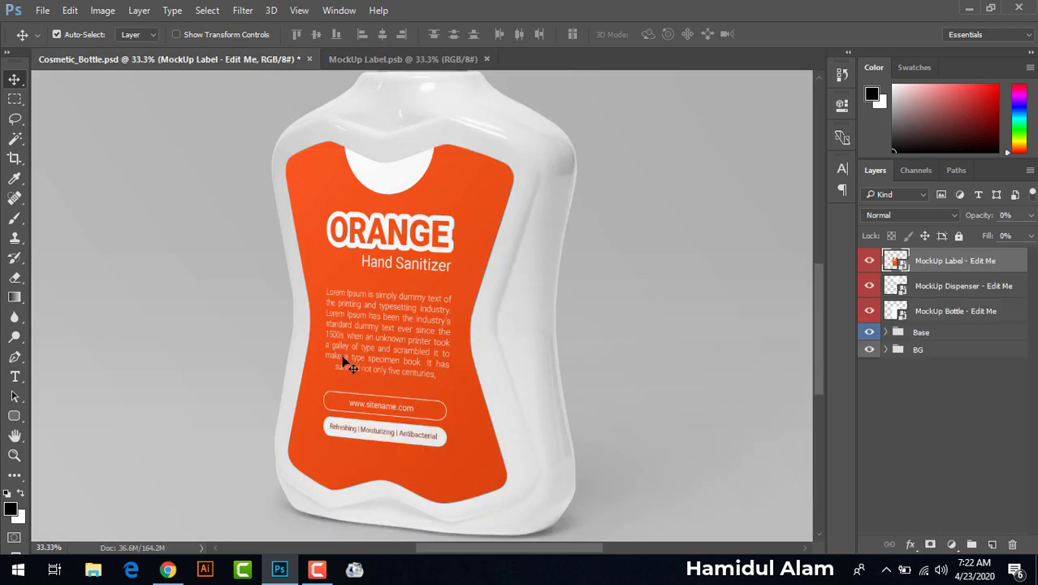
double_click(901, 262)
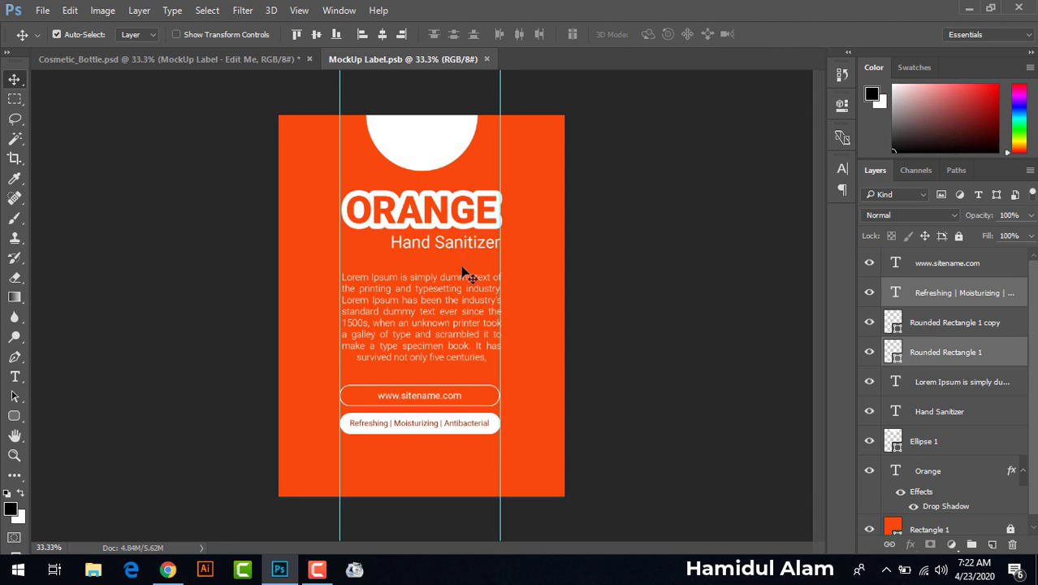
click(486, 60)
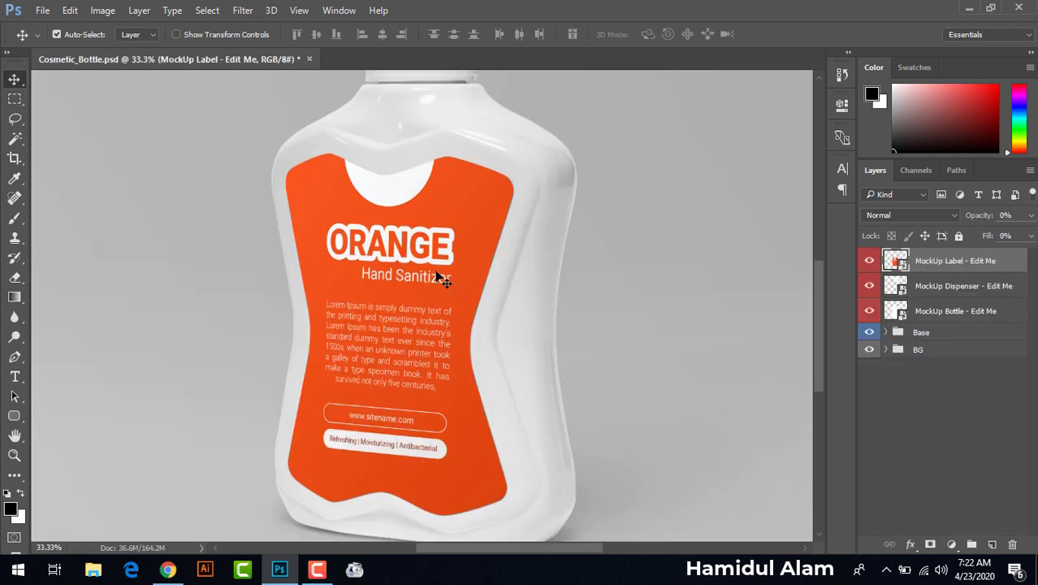
- Open the MockUp Dispenser smart object, showing a blank white canvas
scroll(437, 273, down, 1)
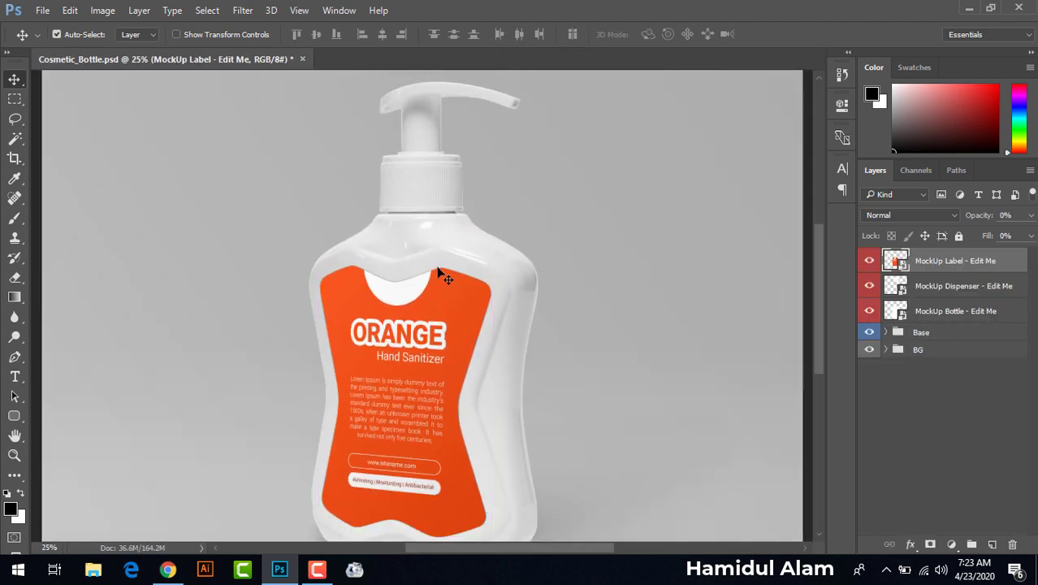
scroll(413, 289, down, 1)
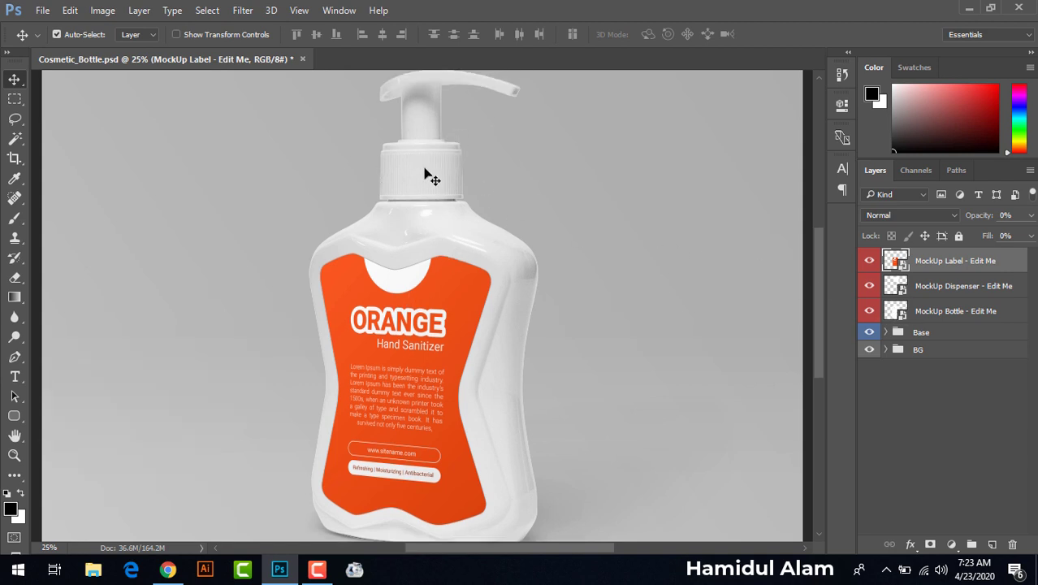
double_click(897, 287)
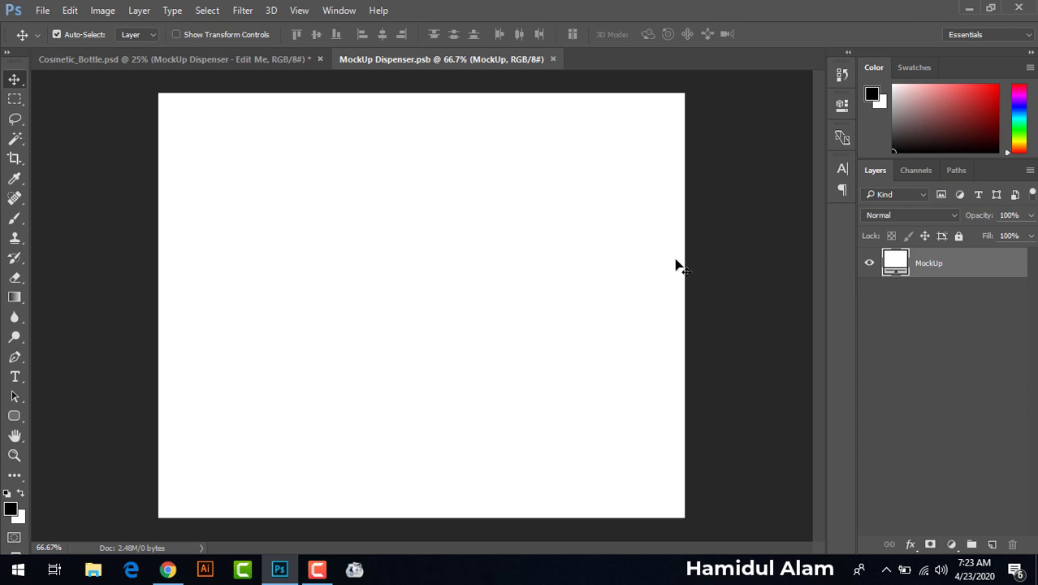
- Close the dispenser, open the label artwork and copy Rectangle 1's hex code f9490c
click(553, 59)
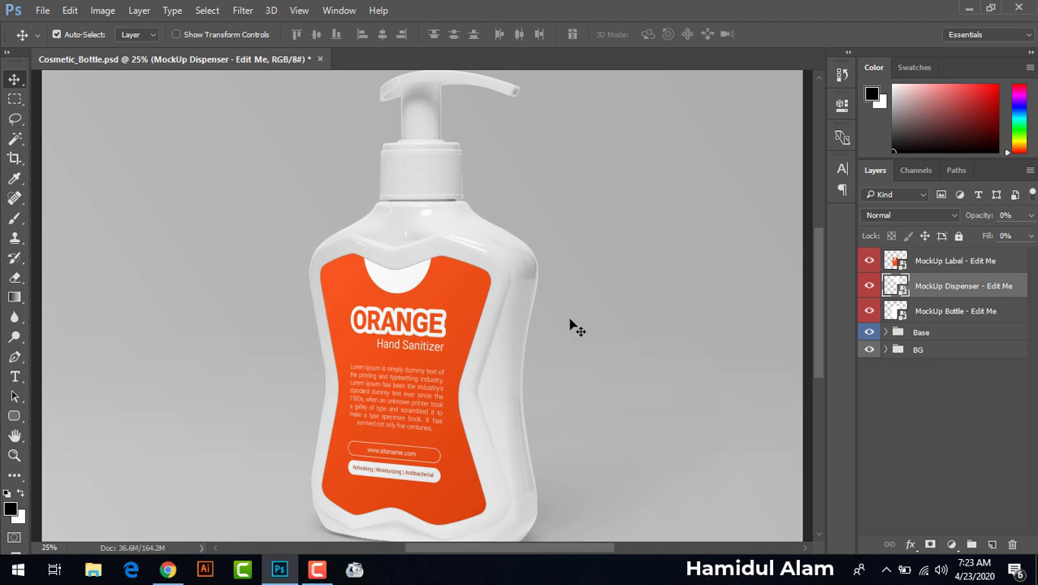
click(460, 321)
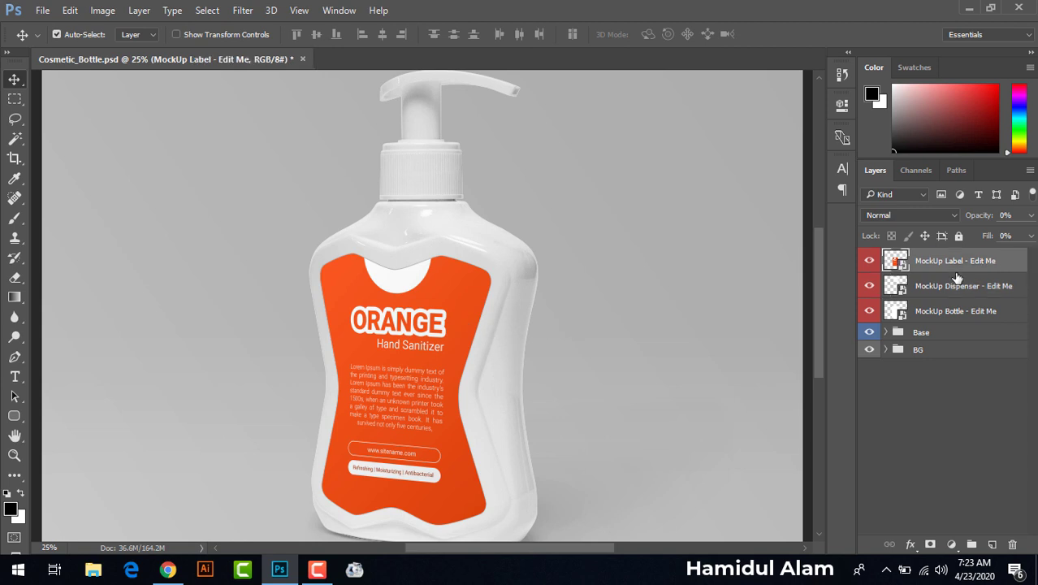
double_click(904, 271)
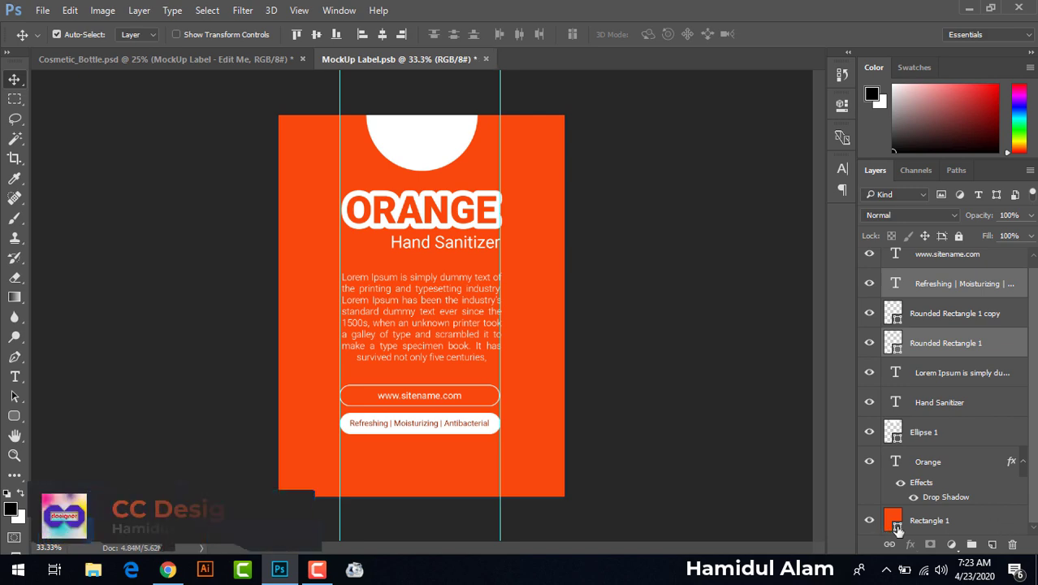
double_click(894, 522)
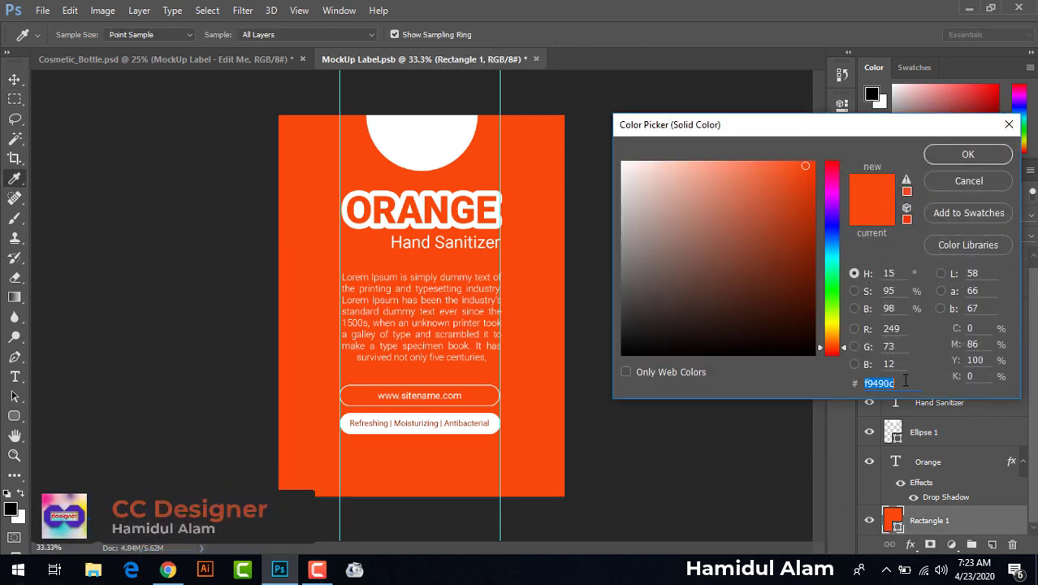
right_click(905, 382)
click(902, 217)
click(968, 181)
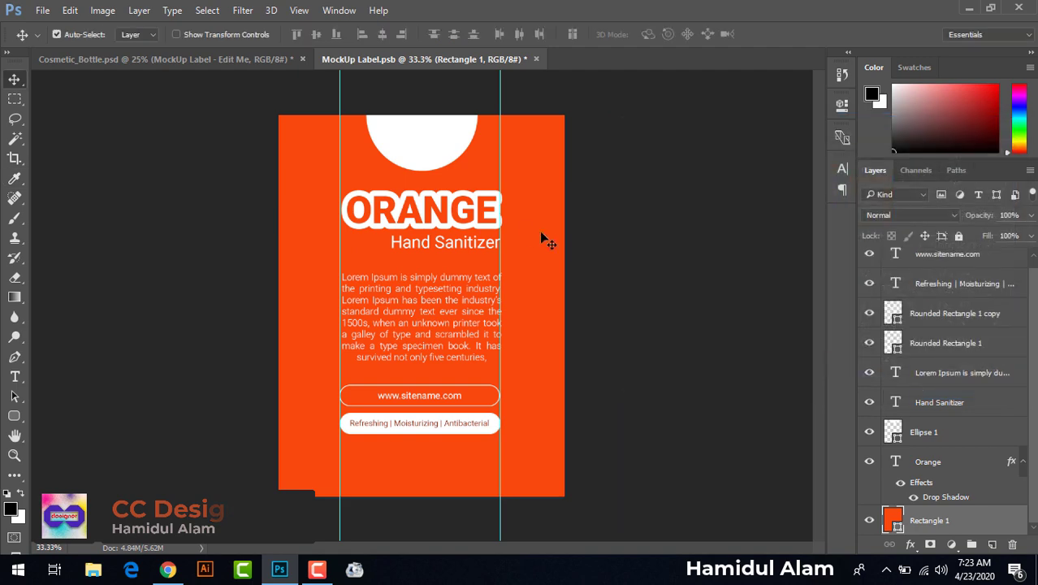
- Copy the f9490c hex code again, then close the label artwork without saving
double_click(897, 526)
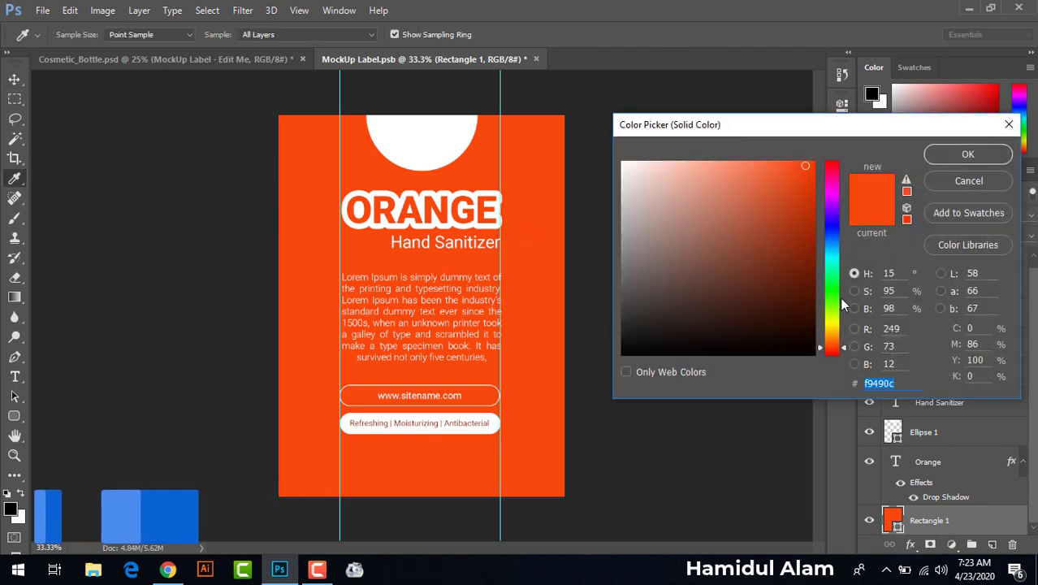
right_click(904, 383)
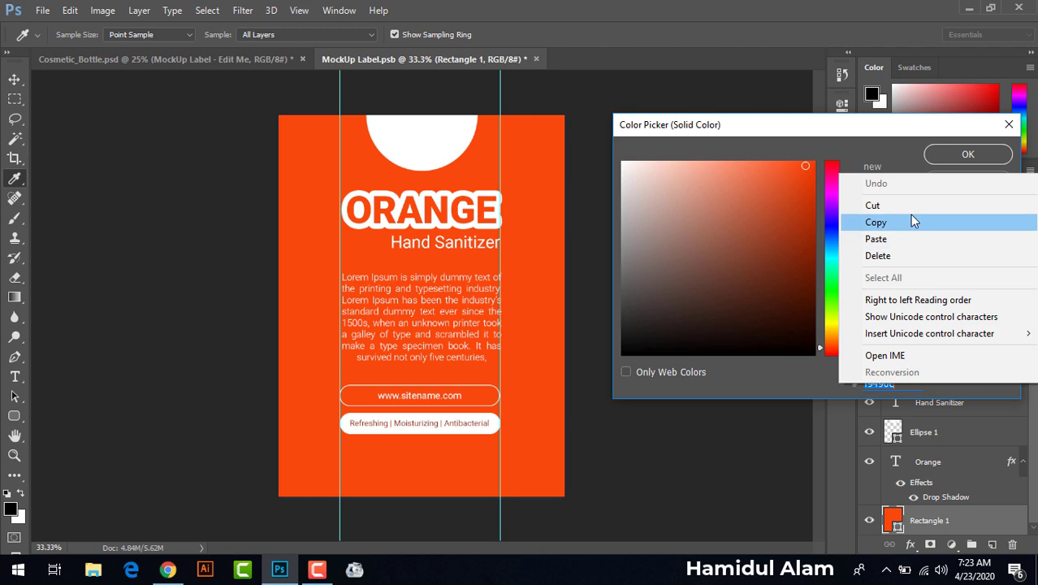
click(910, 214)
click(973, 179)
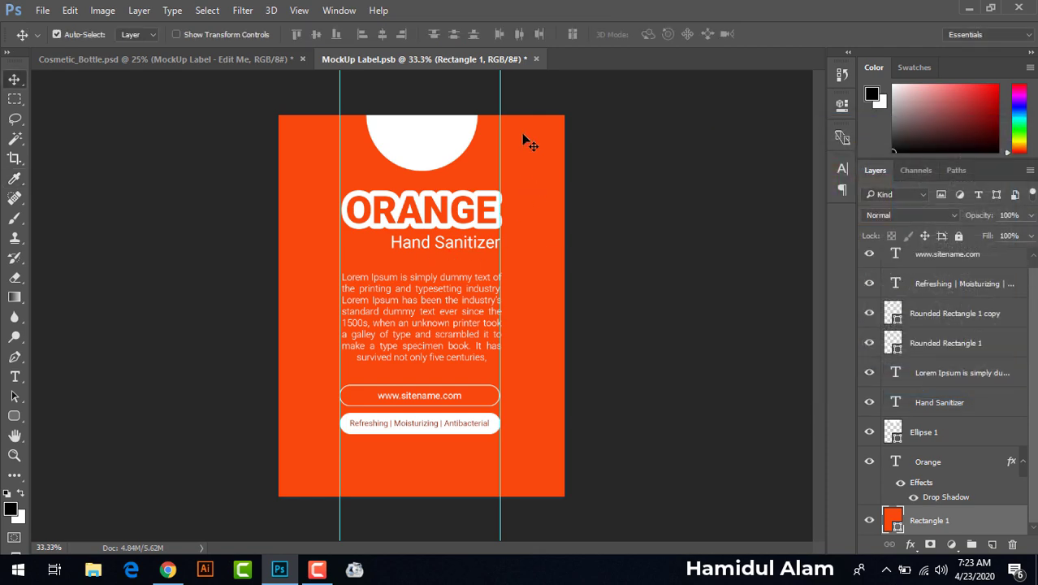
click(537, 61)
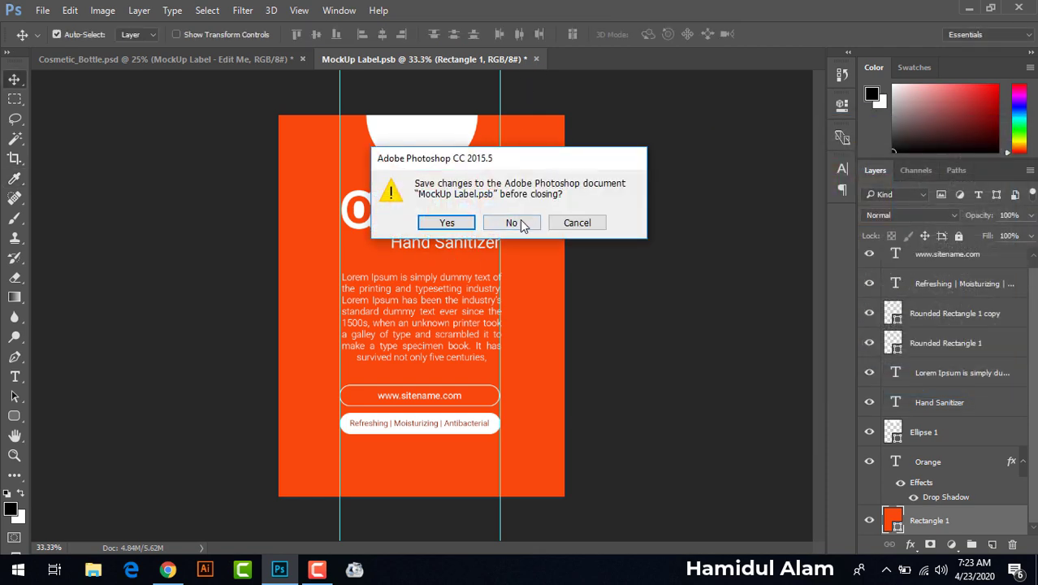
click(524, 224)
- Fill the dispenser's MockUp layer with the pasted orange f9490c
click(893, 286)
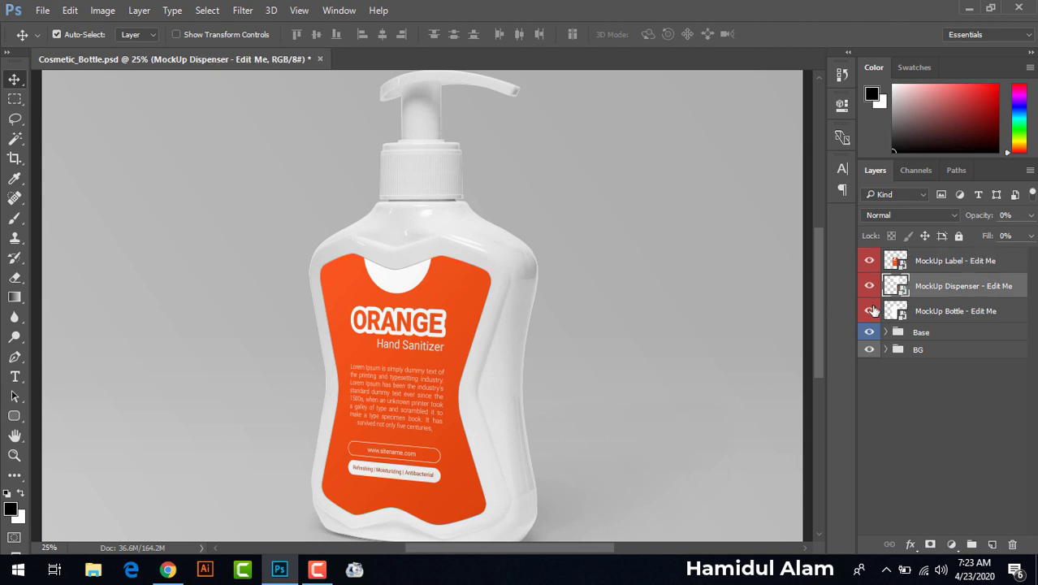
double_click(901, 295)
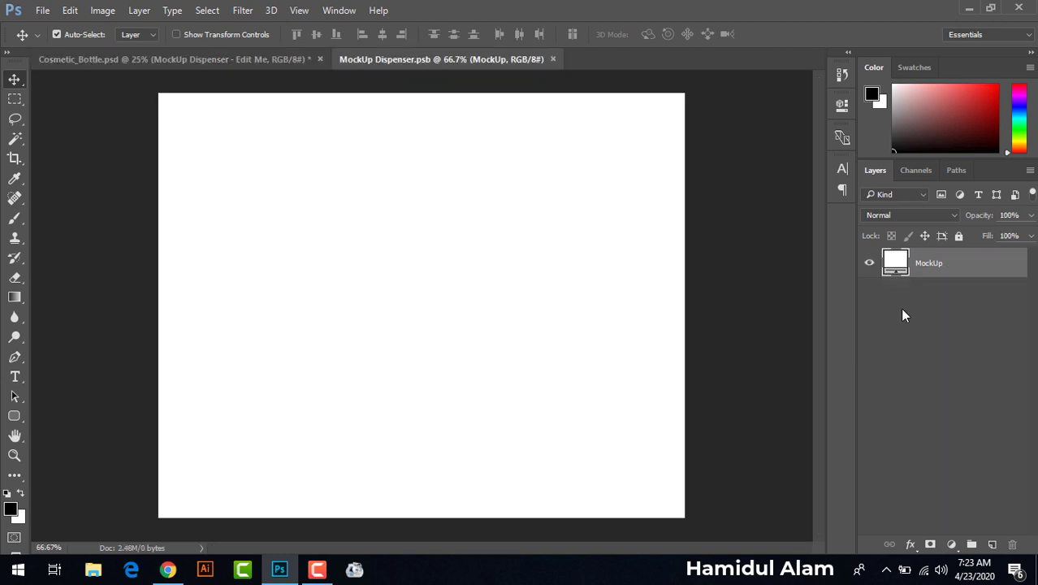
double_click(897, 263)
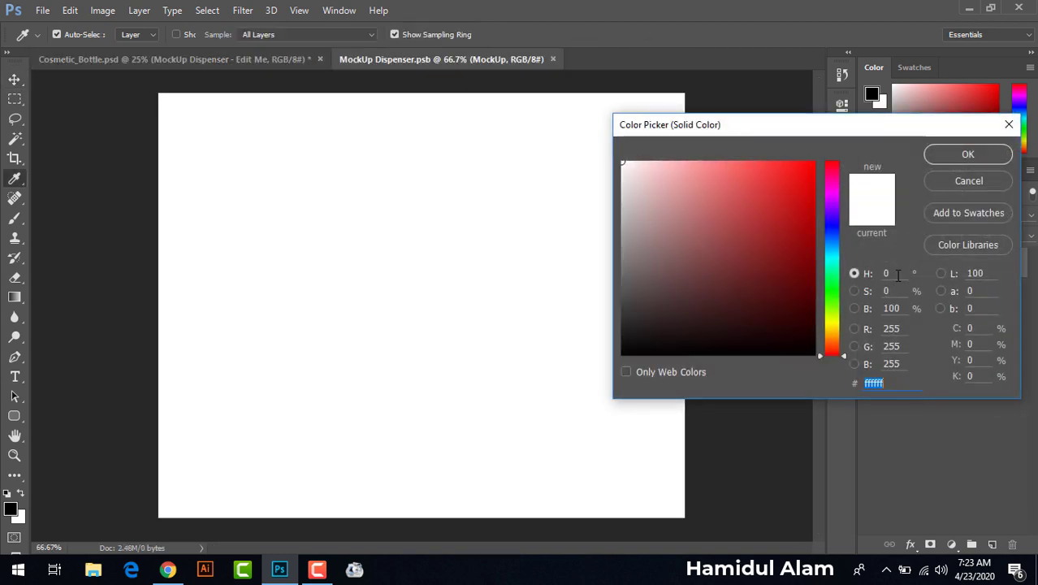
right_click(892, 382)
click(901, 237)
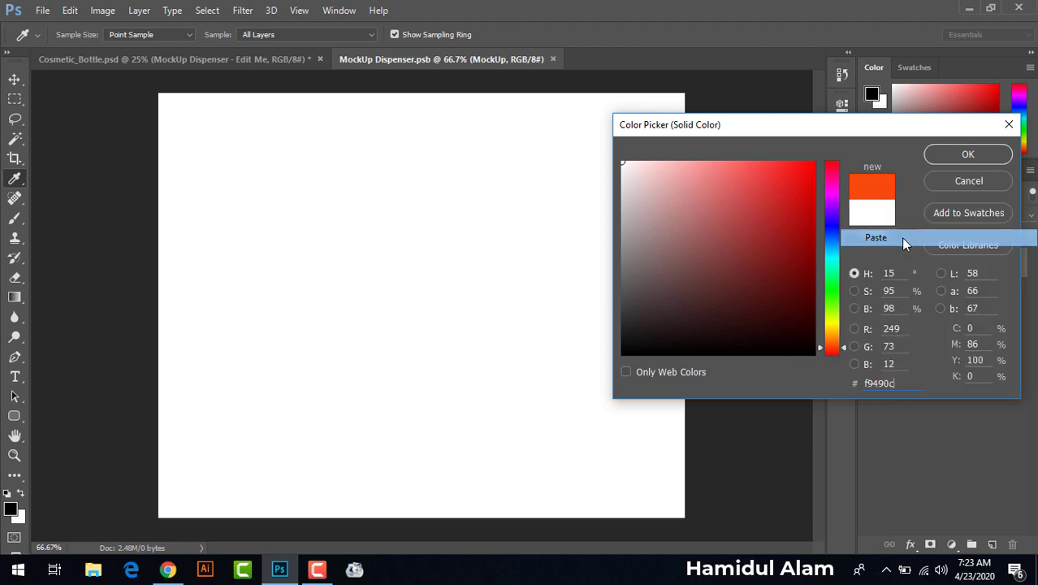
click(935, 158)
- Save the orange dispenser artwork and close it, returning to the mockup
click(43, 10)
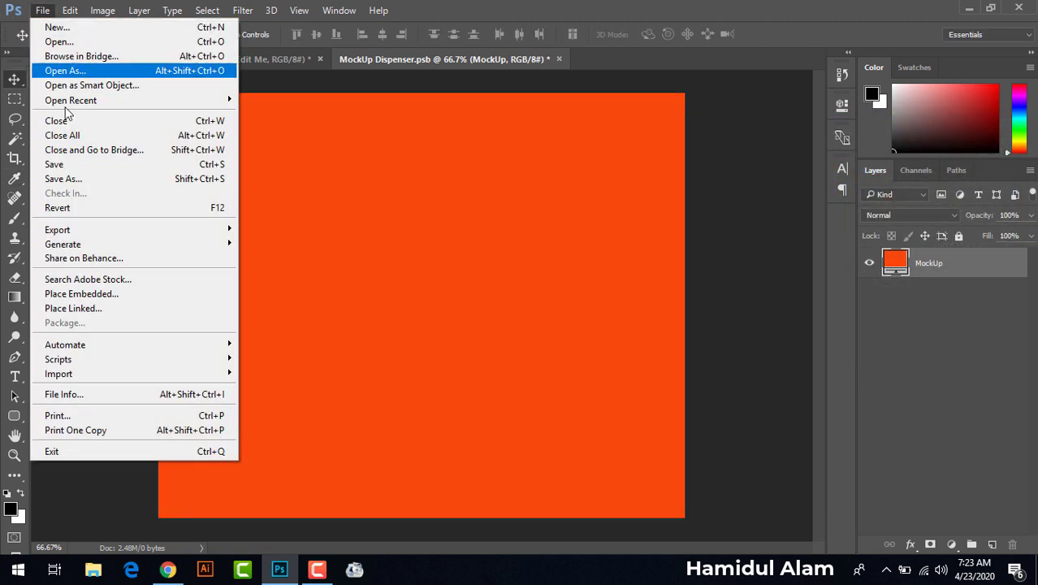
click(86, 160)
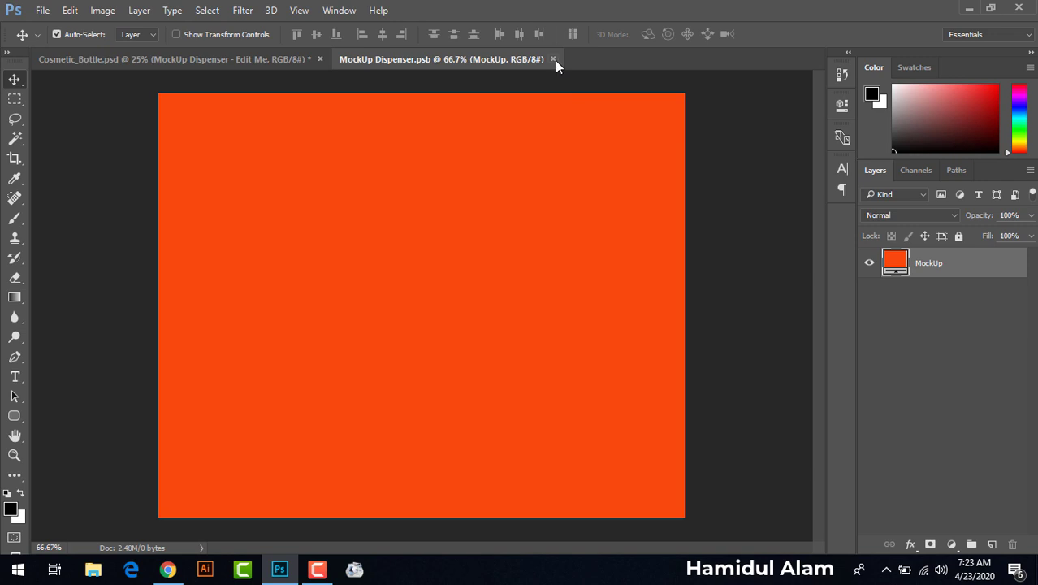
click(553, 59)
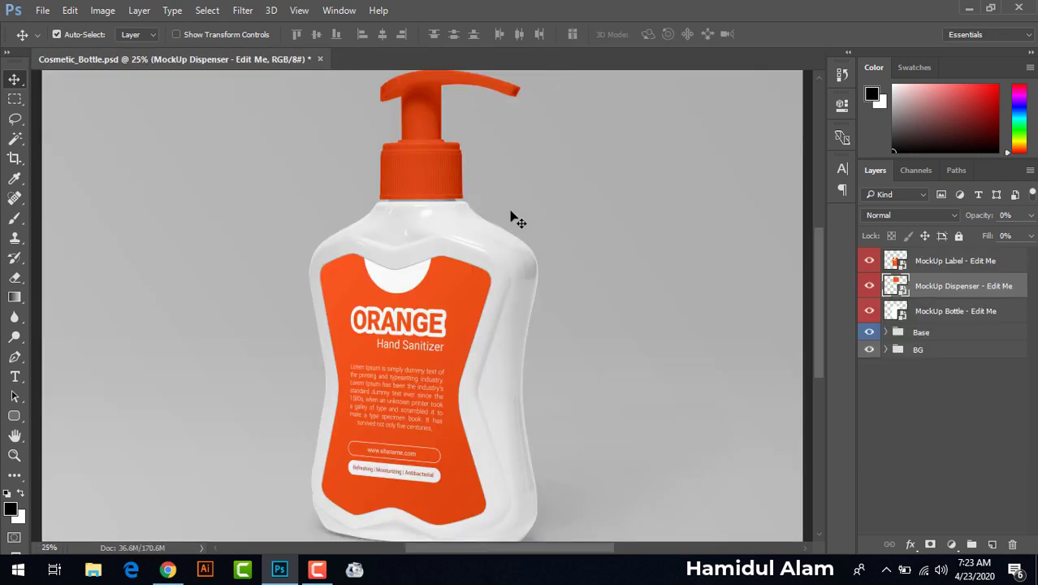
key(ctrl+minus)
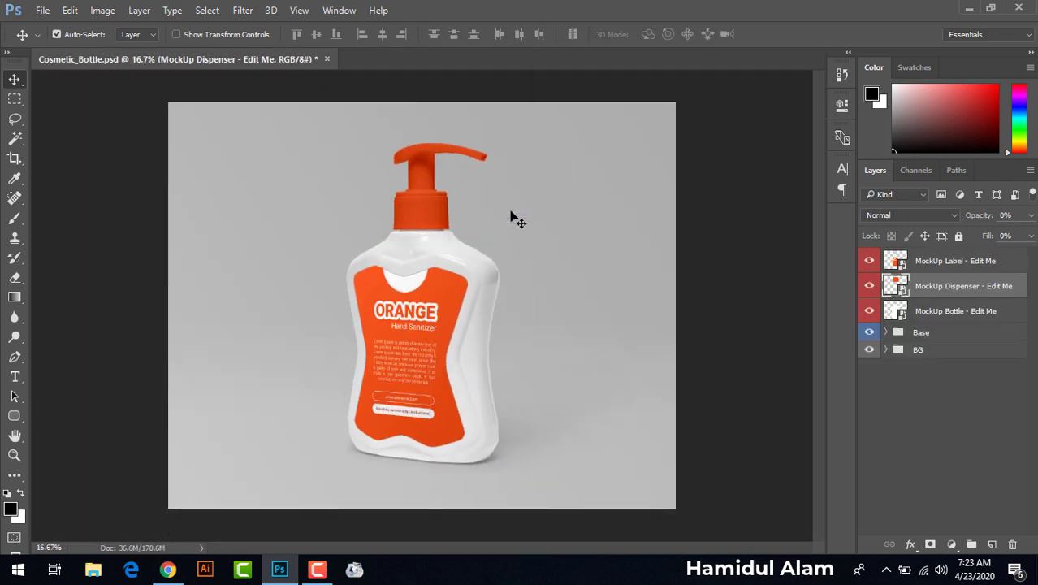
key(ctrl+plus)
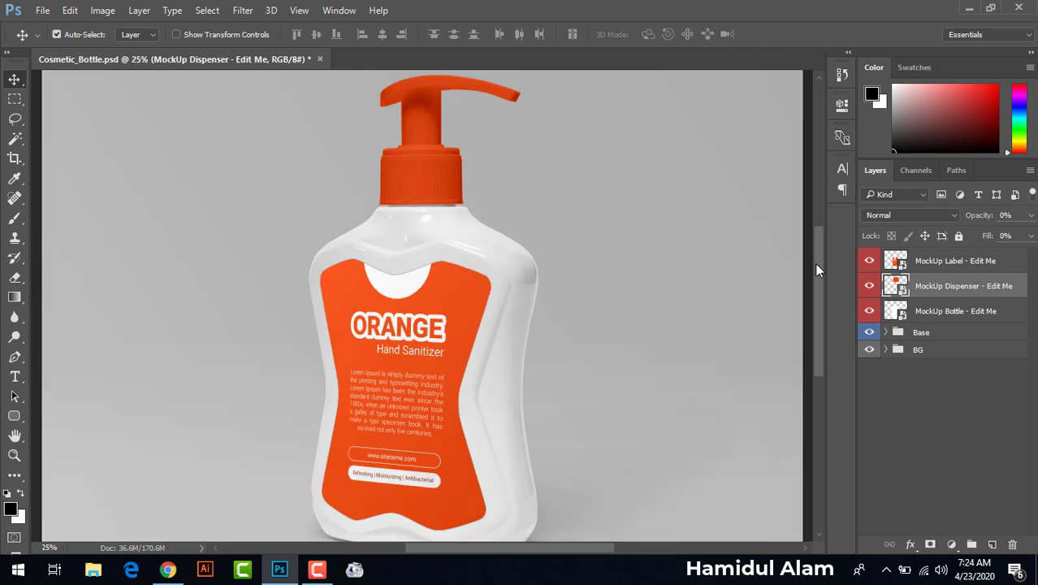